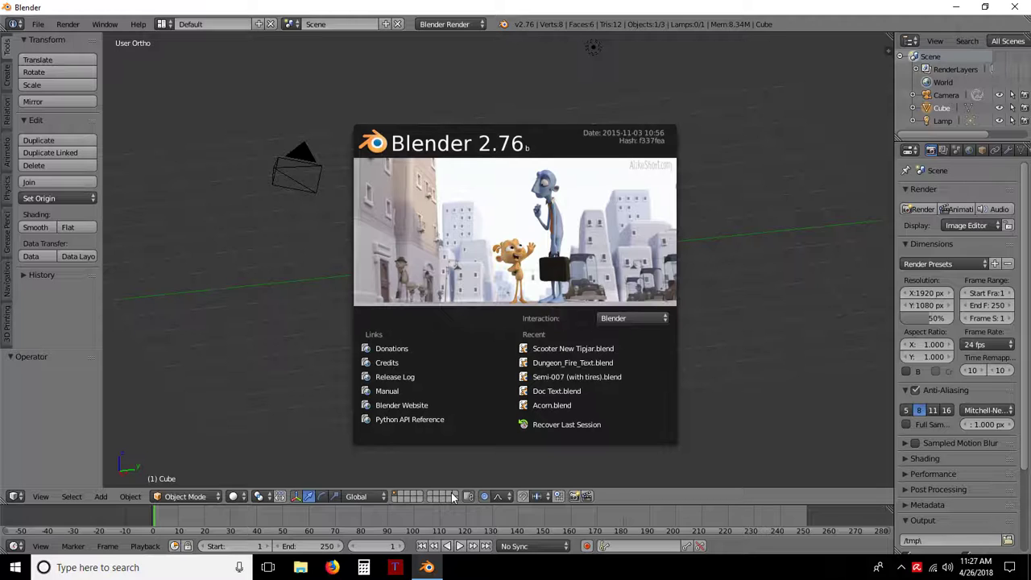
- Dismiss the splash screen, look over the Interface section of the user preferences, and close the preferences window
left_click(495, 395)
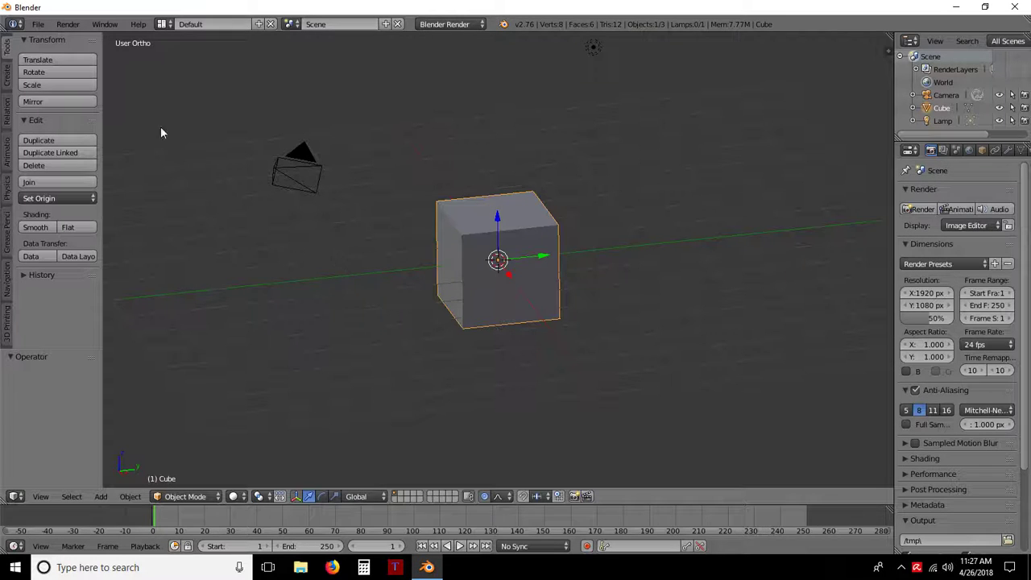
left_click(38, 25)
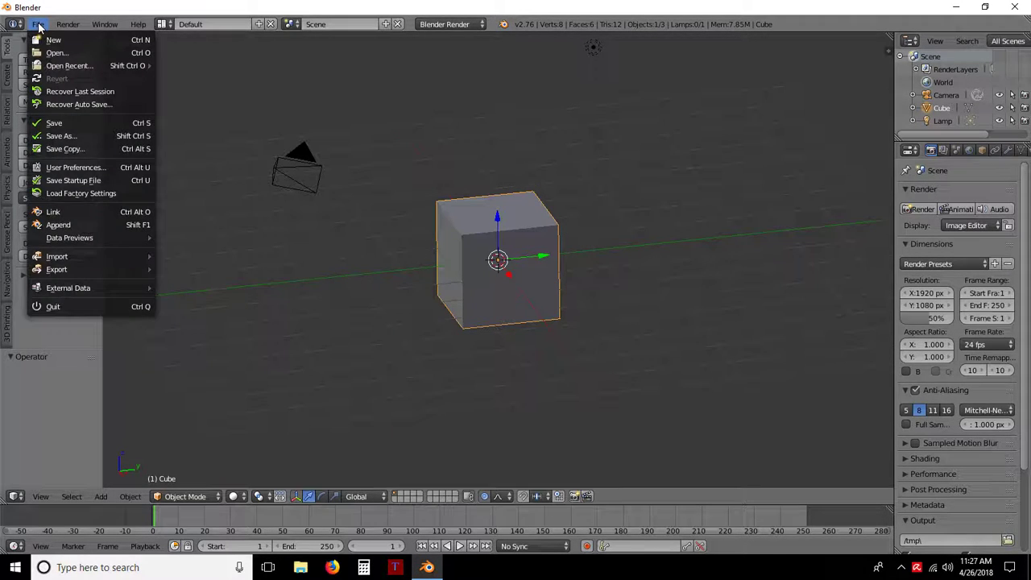
left_click(74, 167)
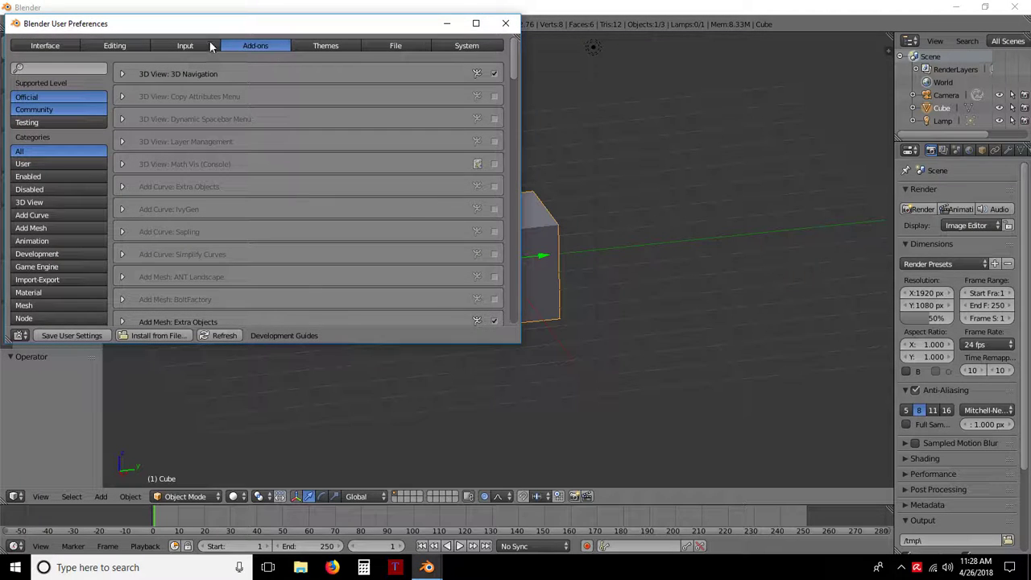
left_click(71, 45)
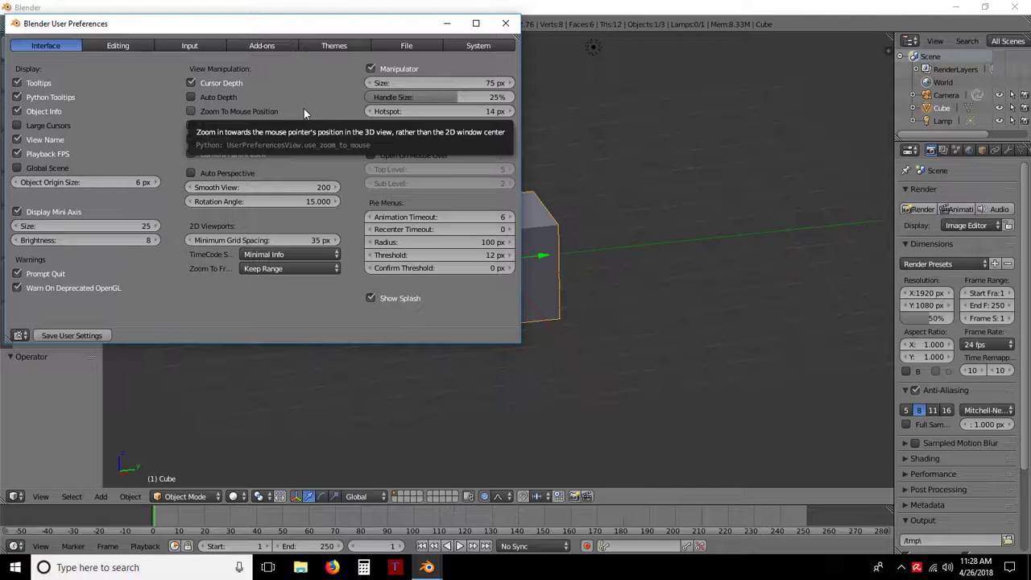
left_click(477, 25)
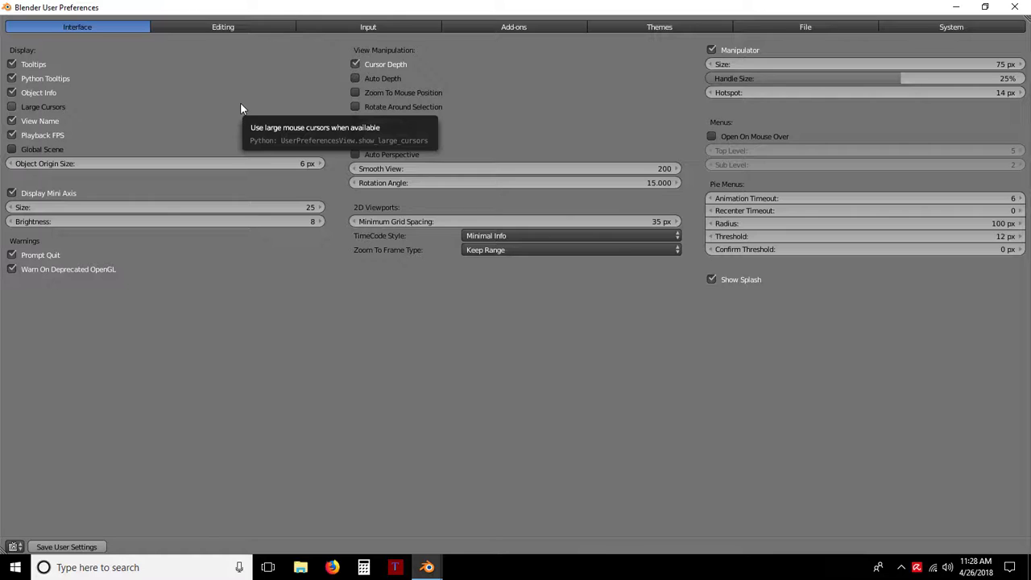
left_click(985, 7)
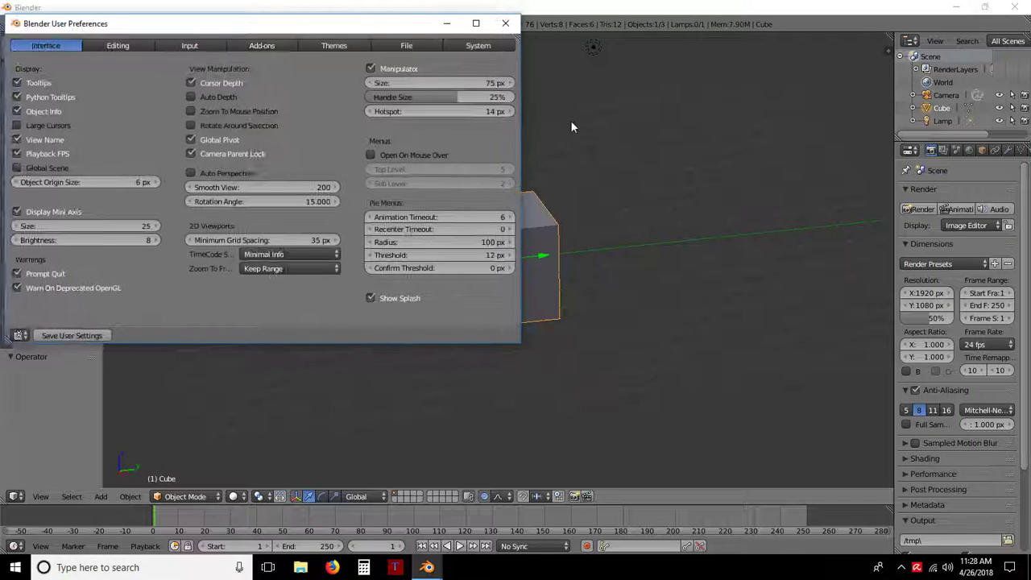
left_click(505, 24)
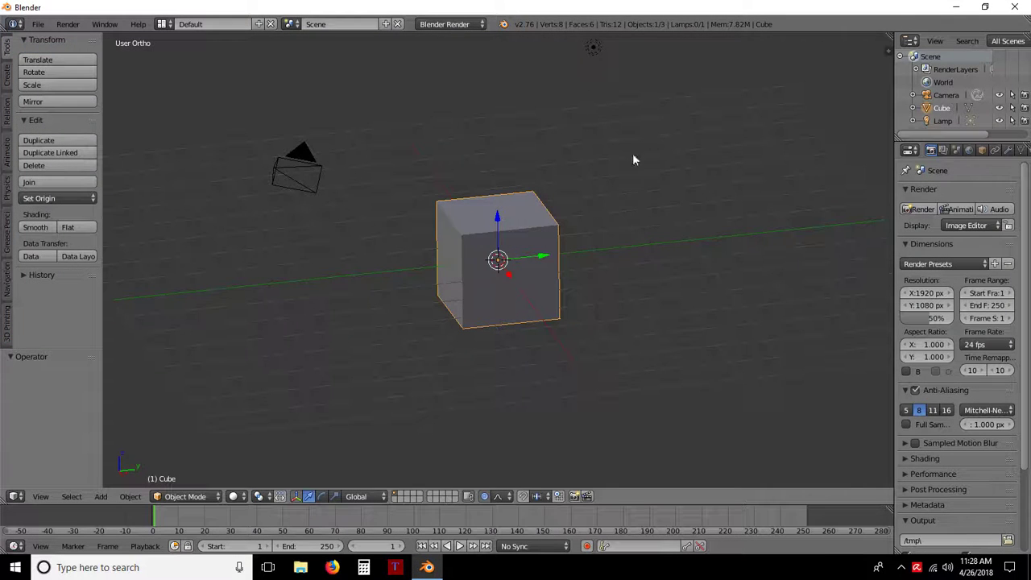
- Reopen the user preferences and move the window over the 3D view to show the Interface options
scroll(398, 232, "down", 3)
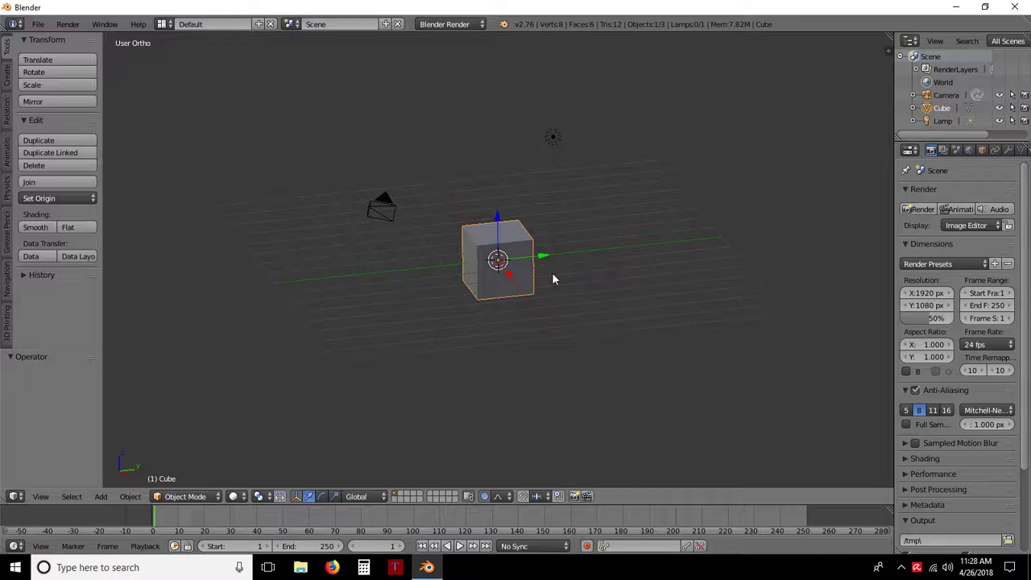
scroll(552, 278, "up", 1)
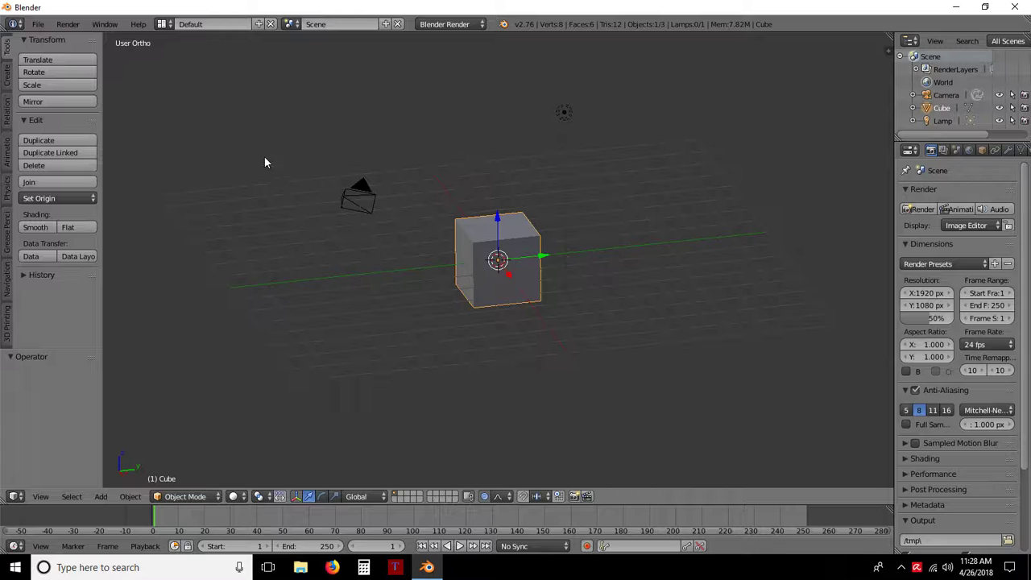
left_click(38, 25)
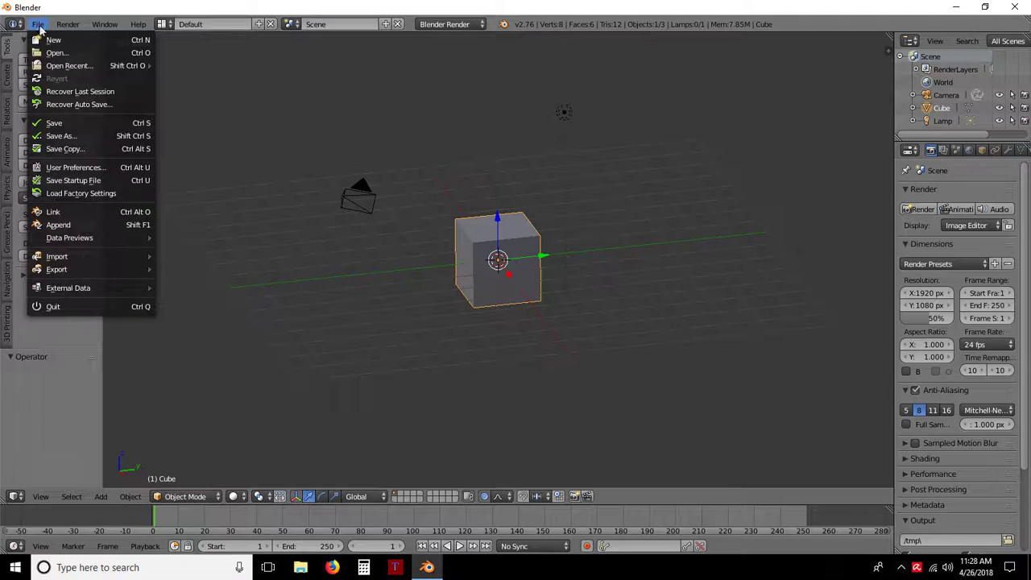
left_click(78, 167)
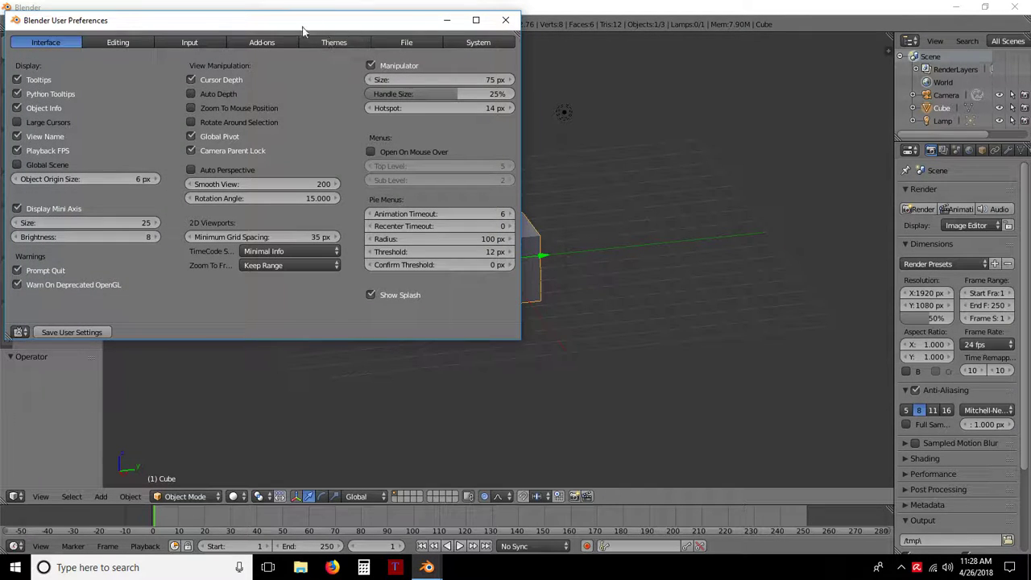
left_click_drag(303, 31, 530, 59)
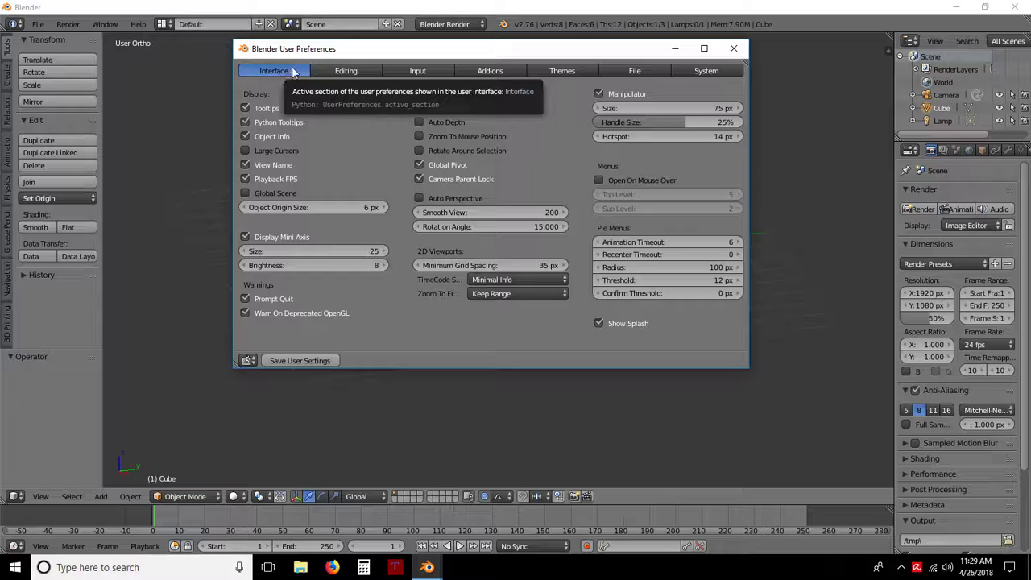
left_click_drag(348, 54, 265, 56)
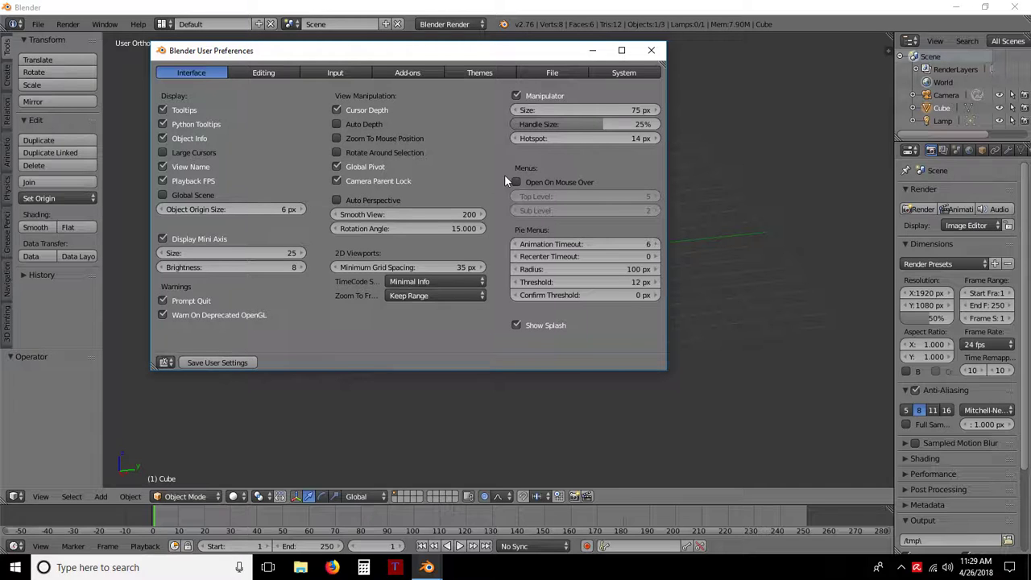
- Toggle Zoom To Mouse Position and Rotate Around Selection on and off, and close the user preferences
left_click(337, 138)
left_click(338, 137)
left_click(336, 152)
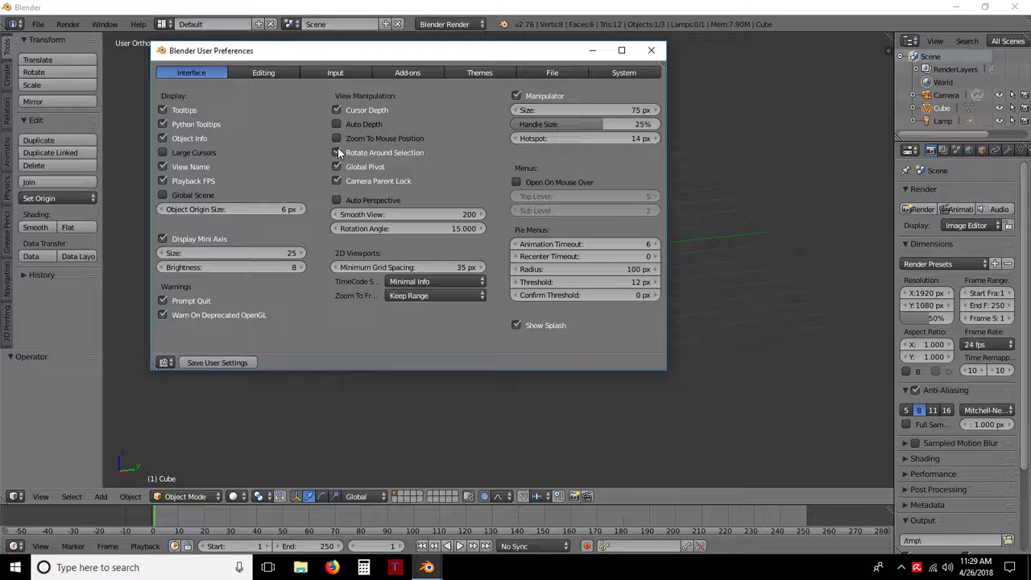
left_click(337, 152)
left_click(651, 50)
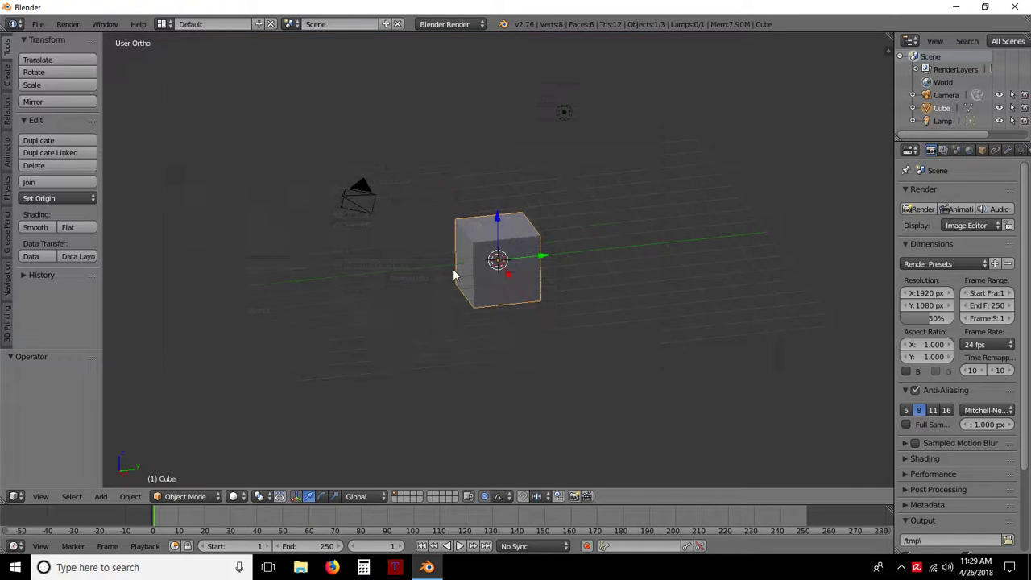
- Orbit around the cube and place the 3D cursor away from it in the 3D view
middle_click_drag(417, 291, 554, 255)
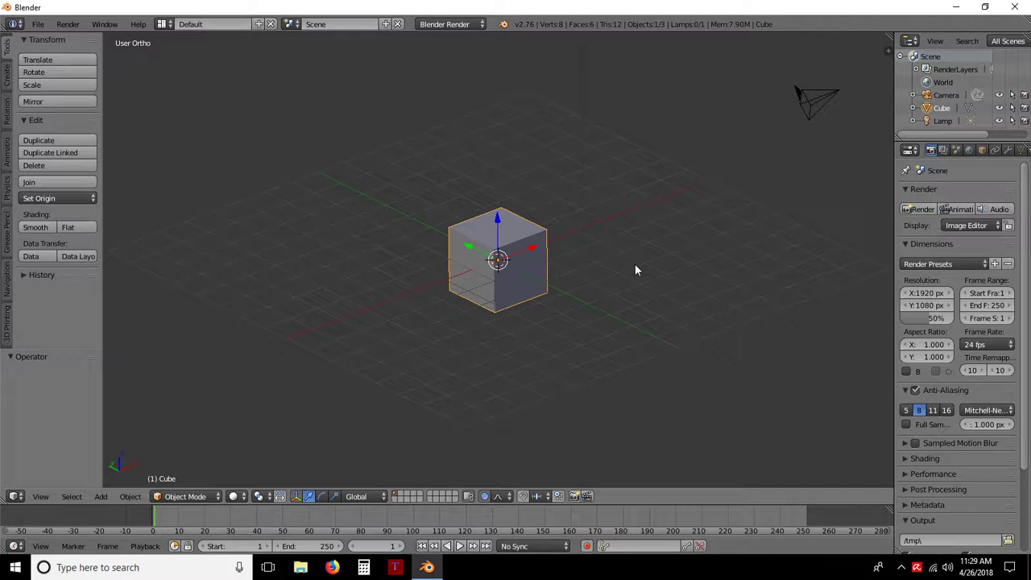
middle_click_drag(635, 270, 497, 282)
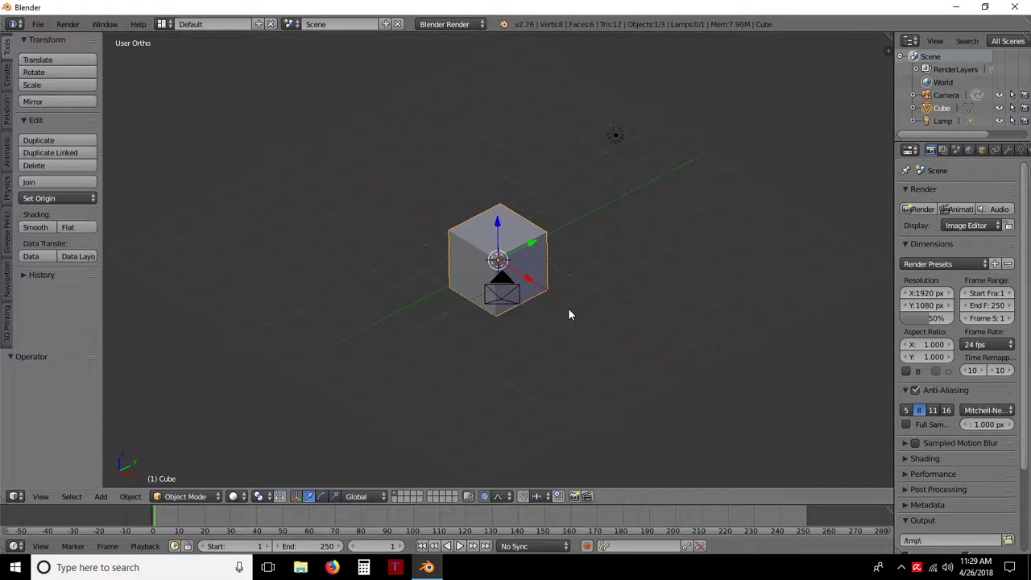
middle_click_drag(569, 315, 539, 332)
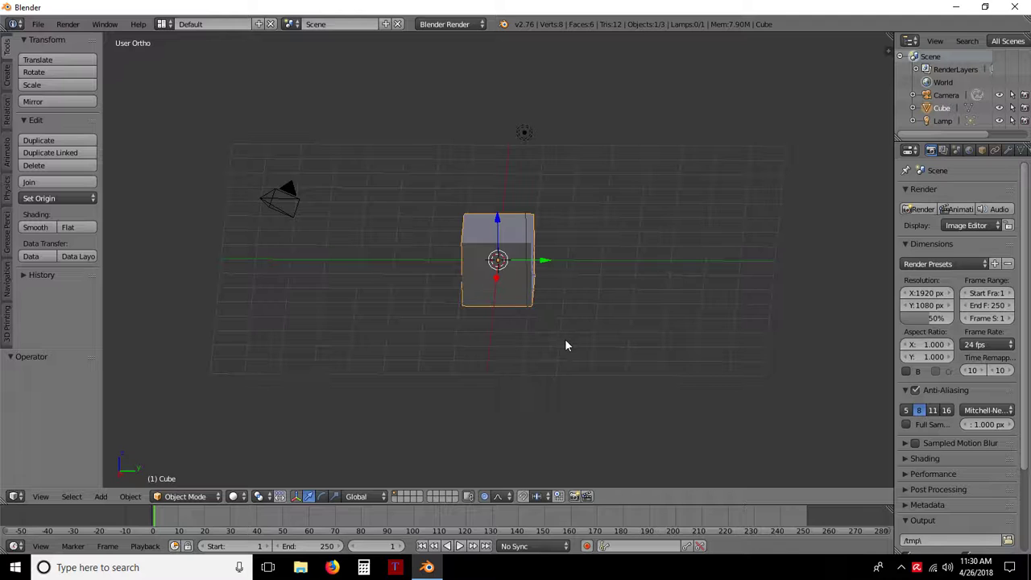
left_click(565, 341)
middle_click_drag(632, 359, 585, 336)
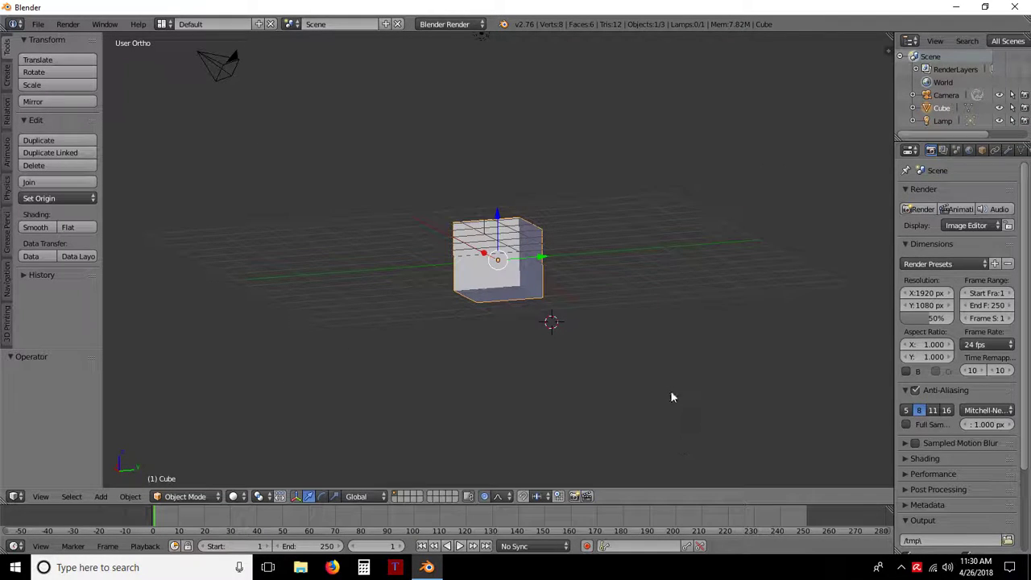
middle_click_drag(520, 268, 589, 331)
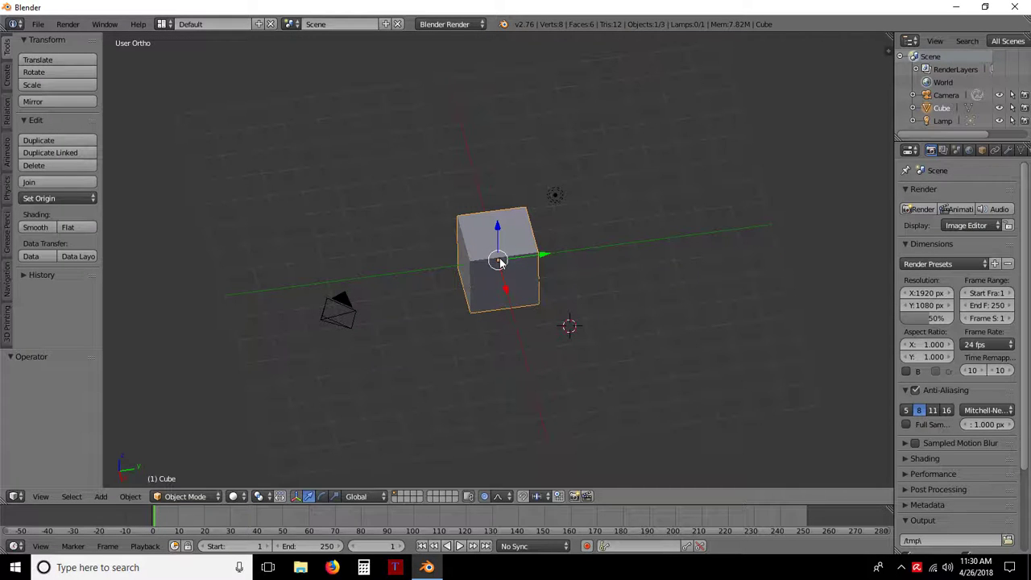
- Snap the 3D cursor back to the scene center
left_click(54, 201)
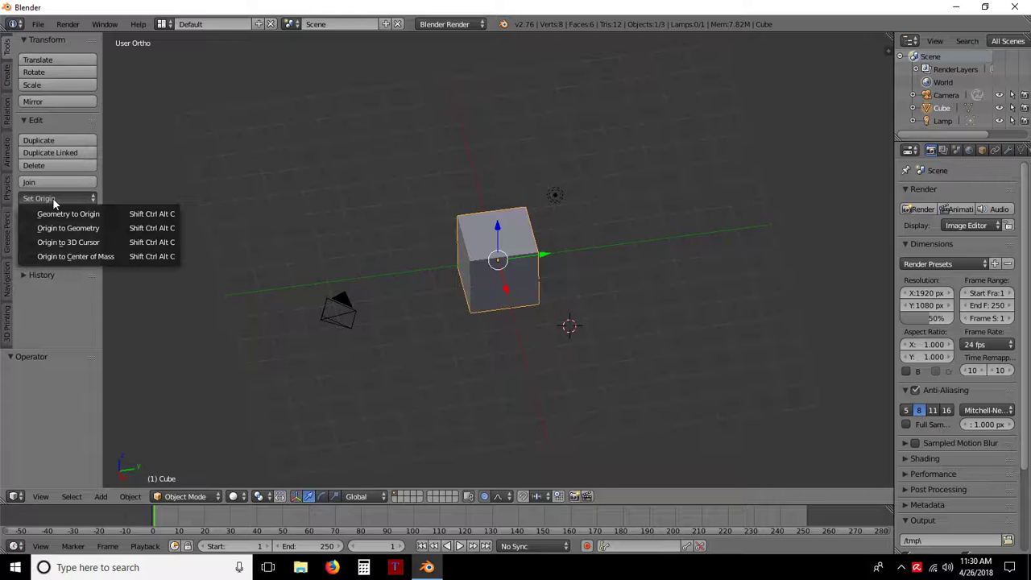
left_click(500, 262)
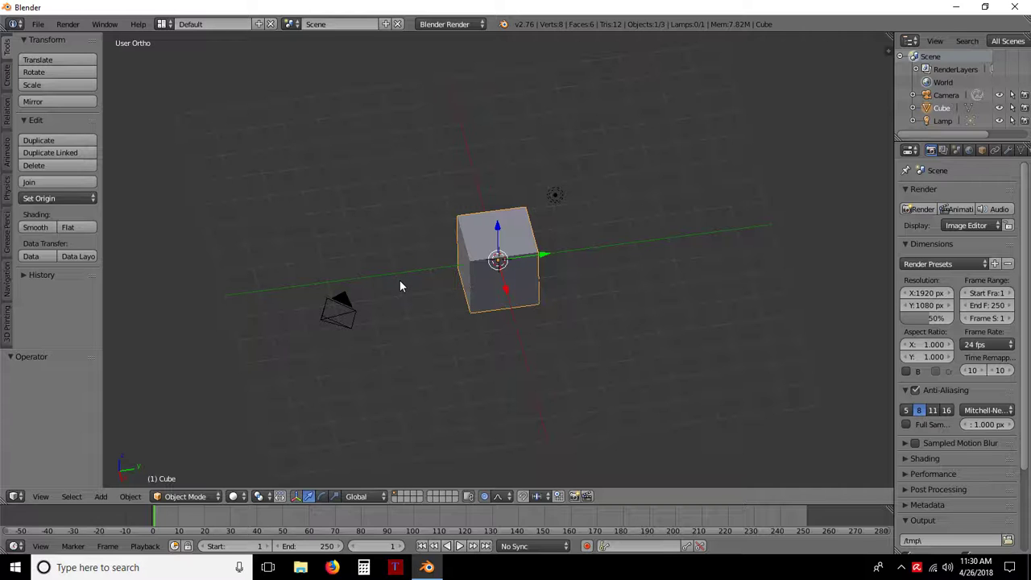
key("shift+s")
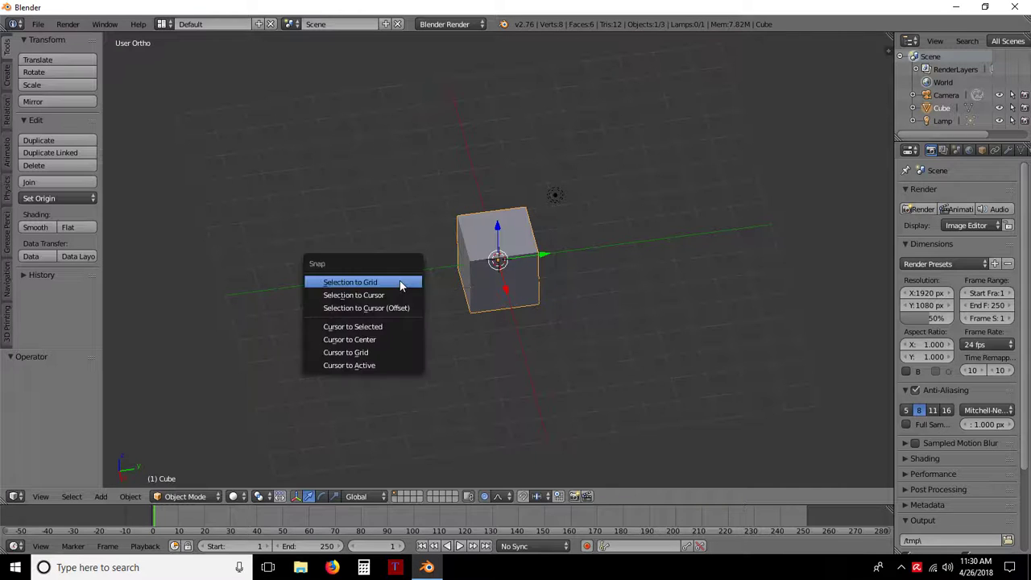
left_click(388, 339)
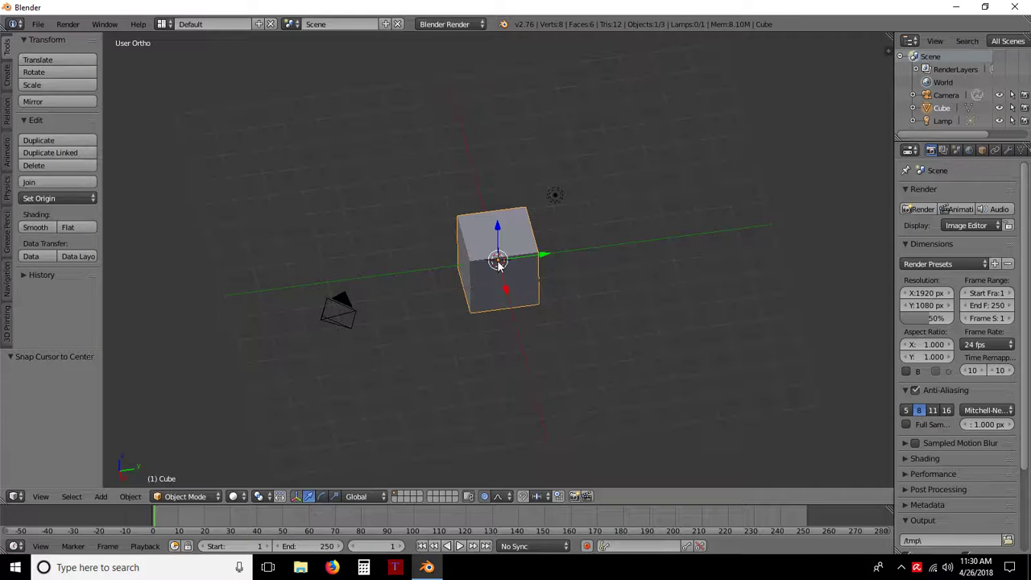
- Open the user preferences over the 3D view and show the Editing section
left_click(38, 24)
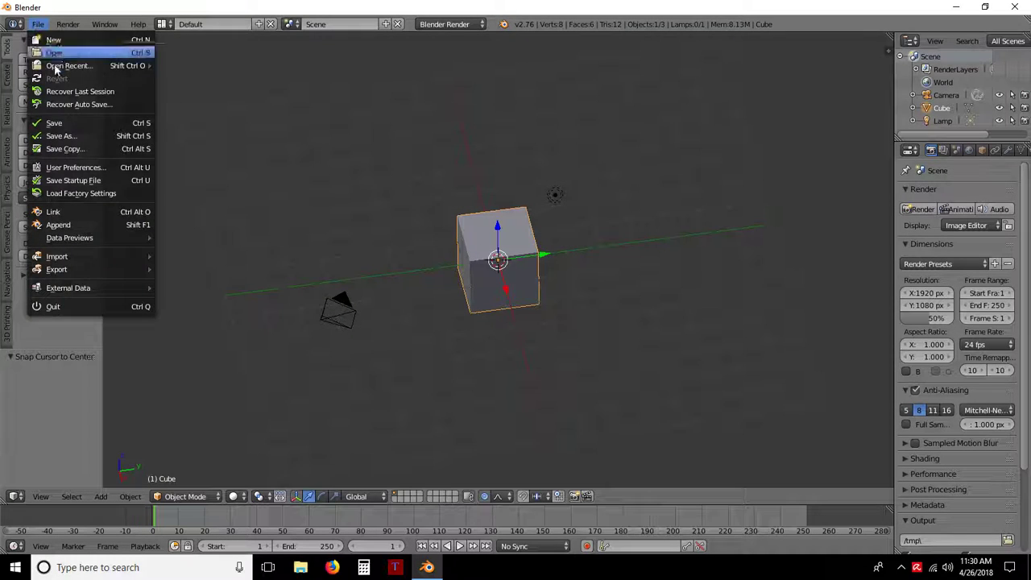
left_click(70, 167)
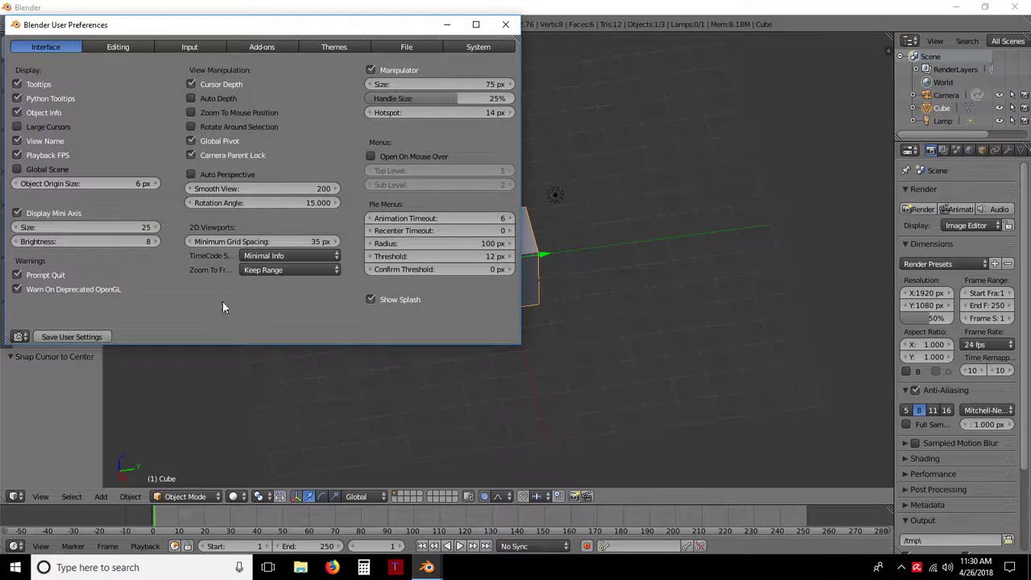
left_click_drag(201, 24, 307, 46)
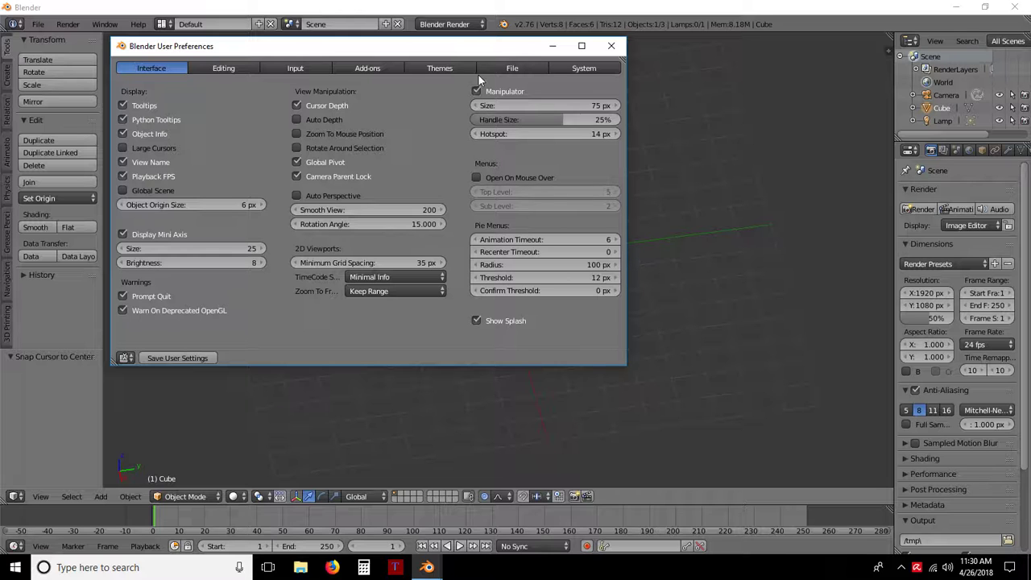
left_click(225, 69)
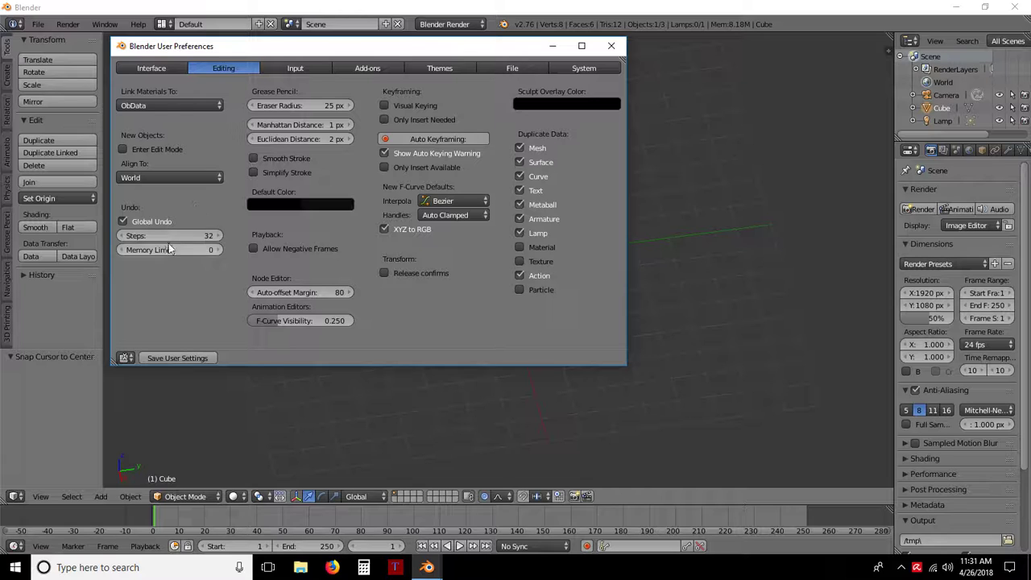
- Set the number of global undo steps to 64
left_click(218, 237)
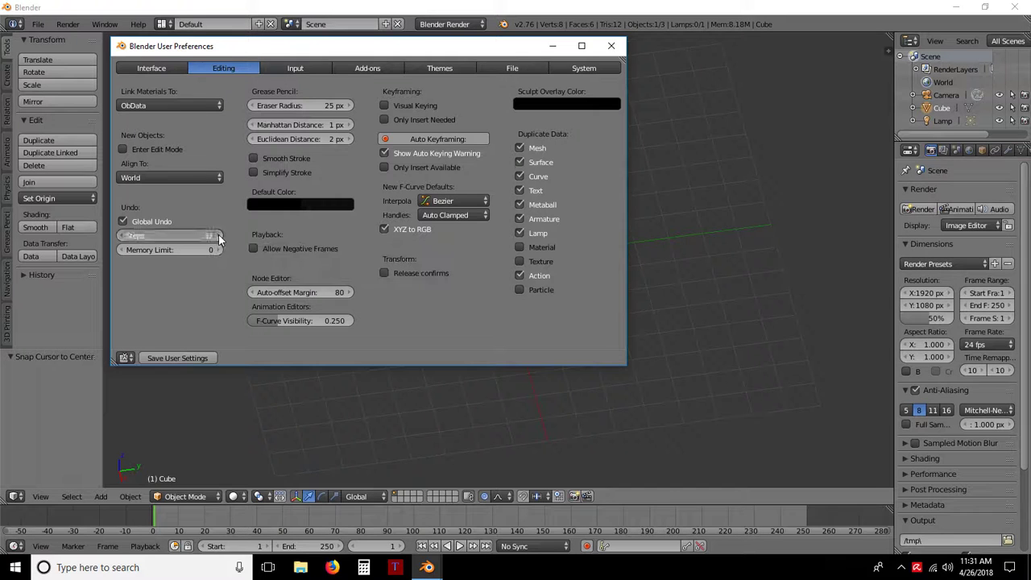
left_click(120, 236)
left_click(175, 235)
type("64")
key("Return")
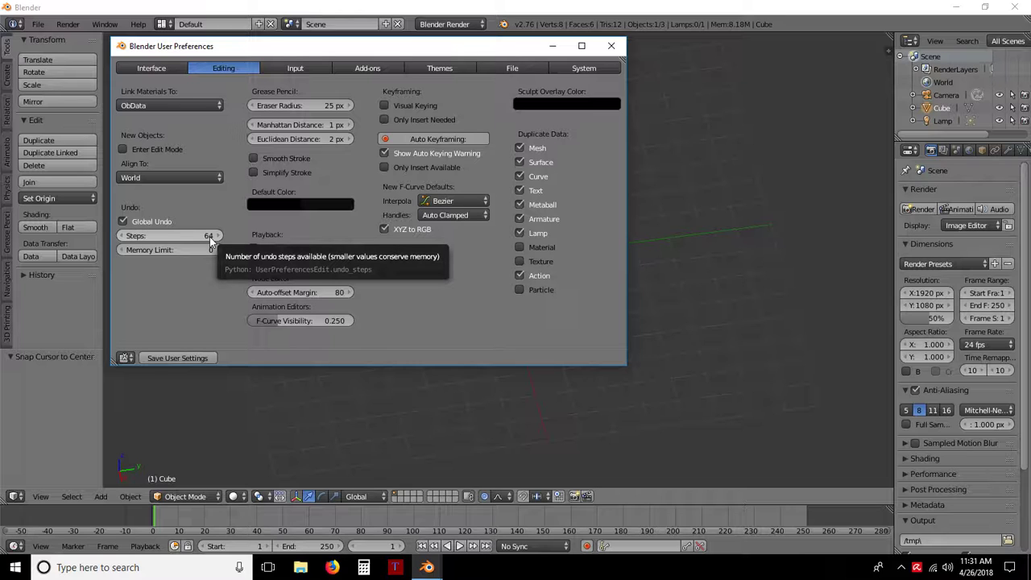
- Reset the number of global undo steps to 32
left_click(166, 235)
type("32")
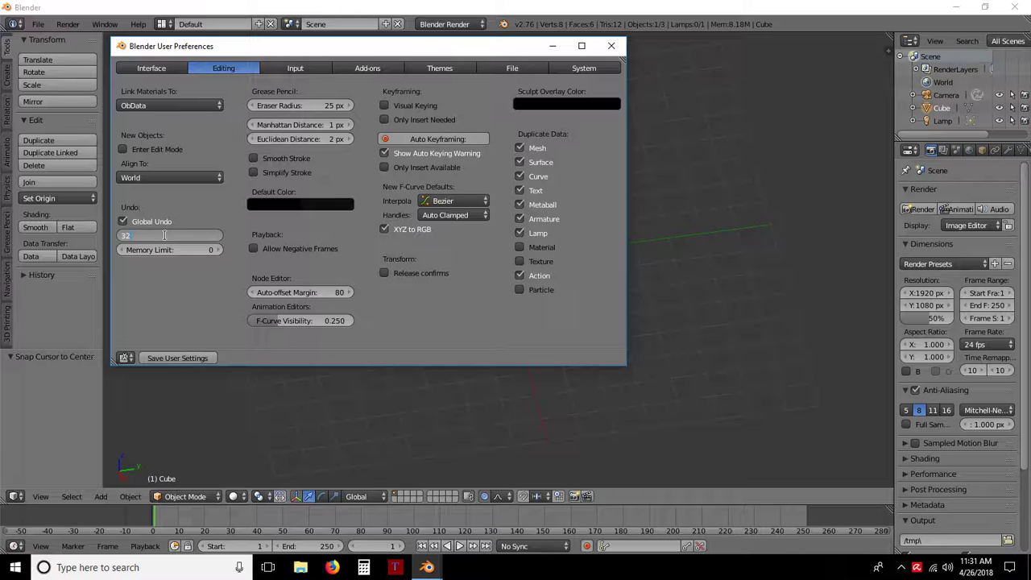
key("Return")
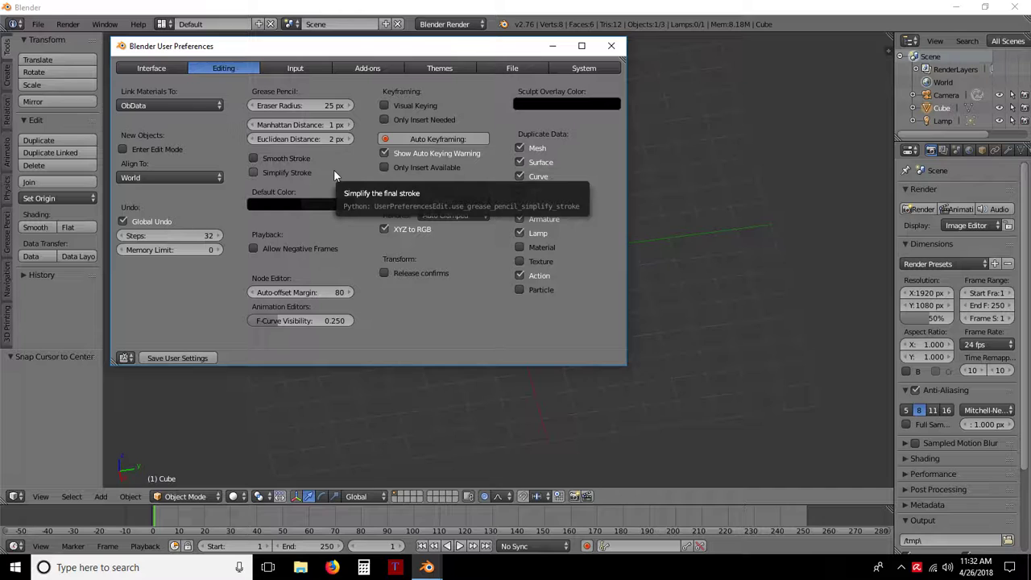
- In the Input preferences, toggle Emulate 3 Button Mouse on and off, and enable Emulate Numpad
left_click(286, 69)
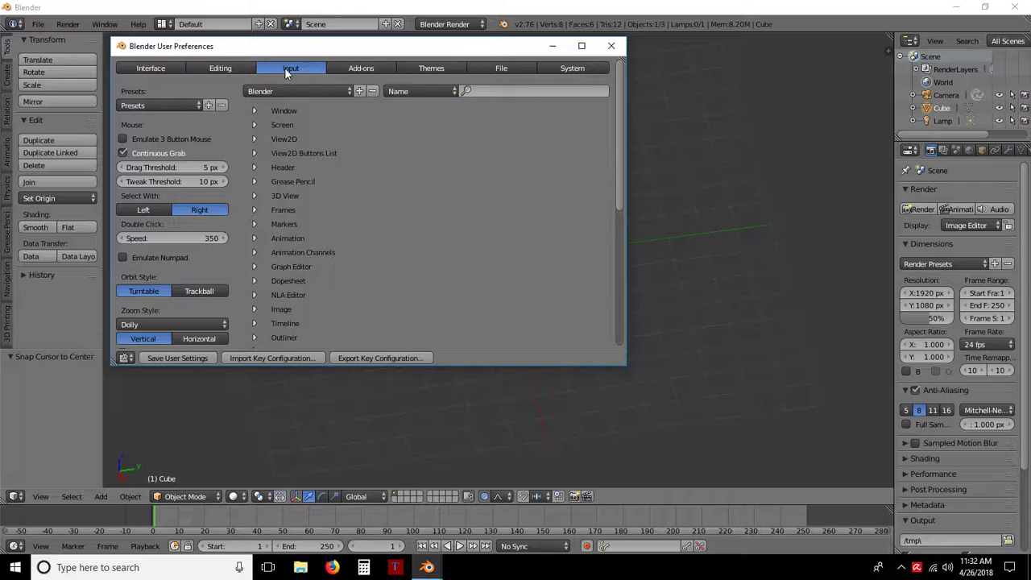
left_click(123, 139)
left_click(123, 139)
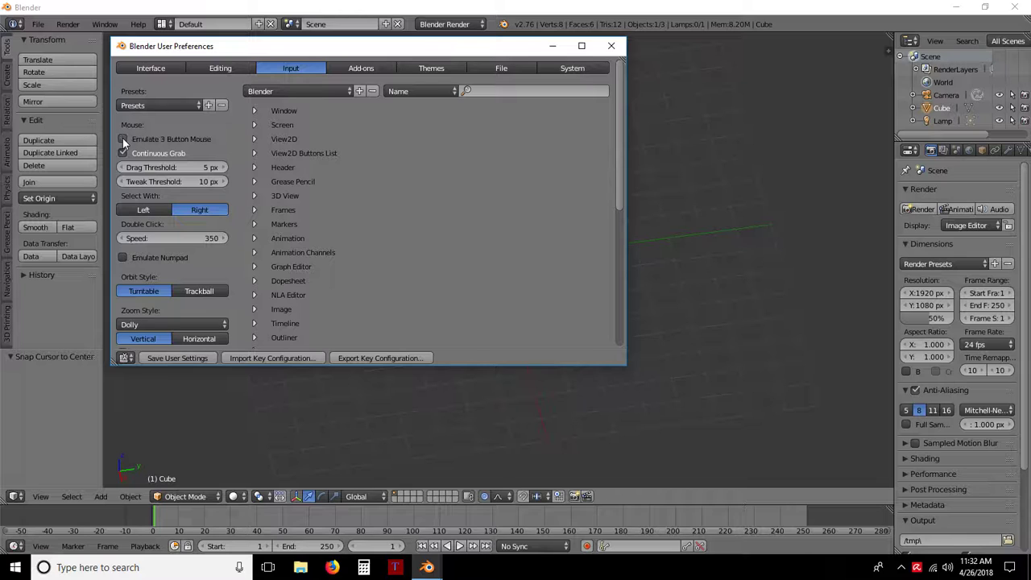
left_click(123, 258)
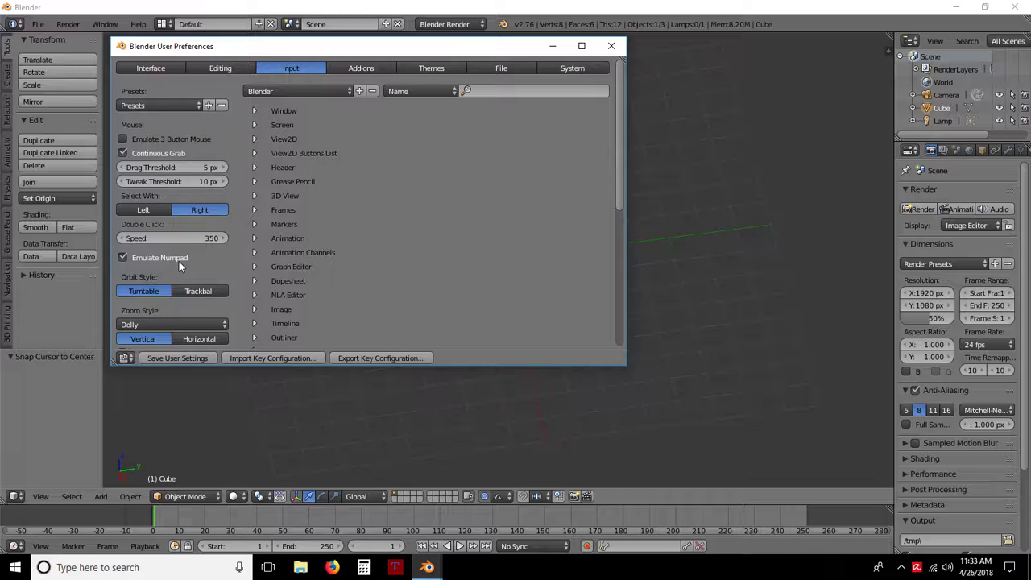
- Disable Emulate Numpad and review the remaining Input preferences down to the NDOF device settings
left_click(124, 259)
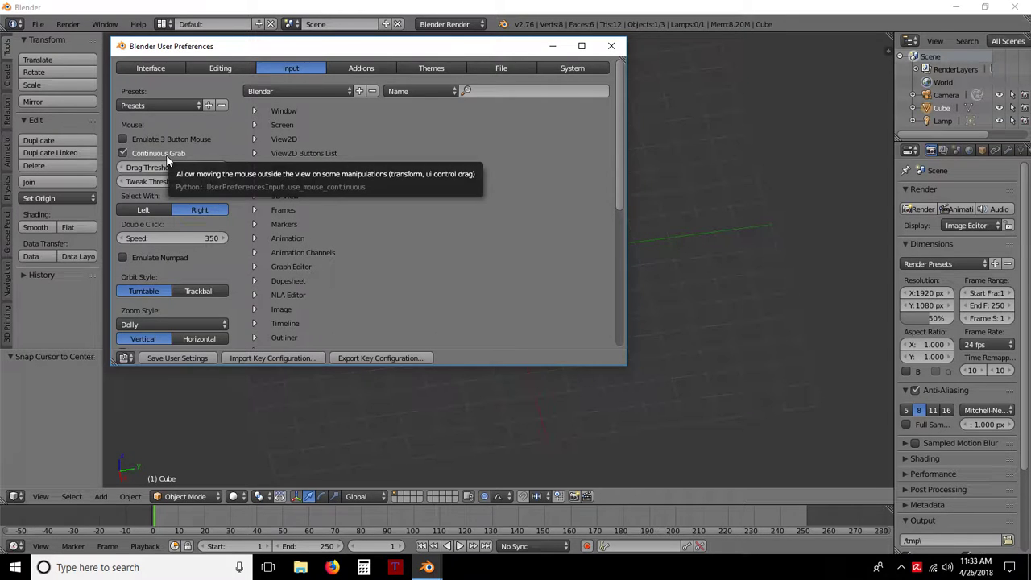
scroll(201, 191, "down", 3)
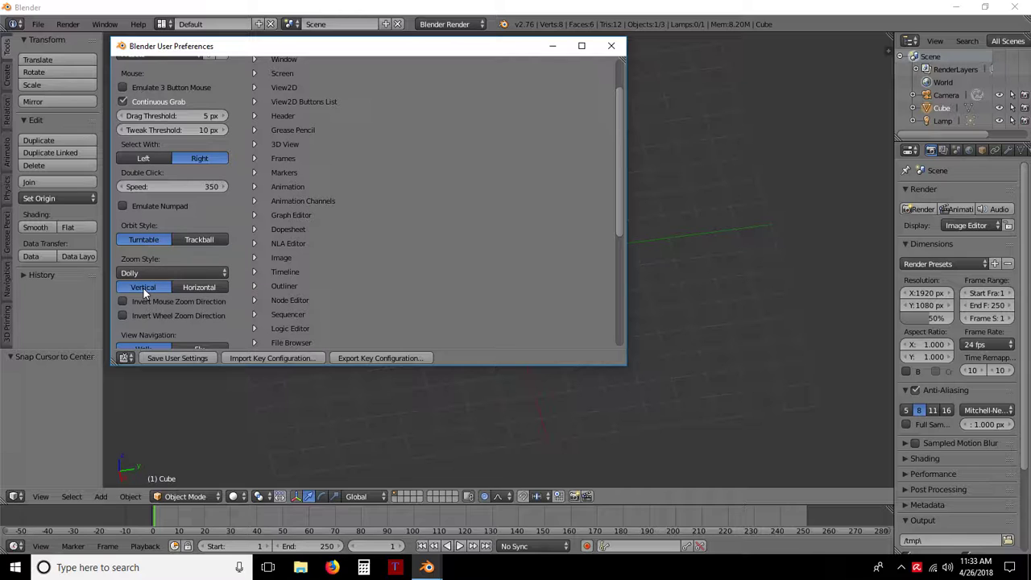
scroll(237, 217, "down", 5)
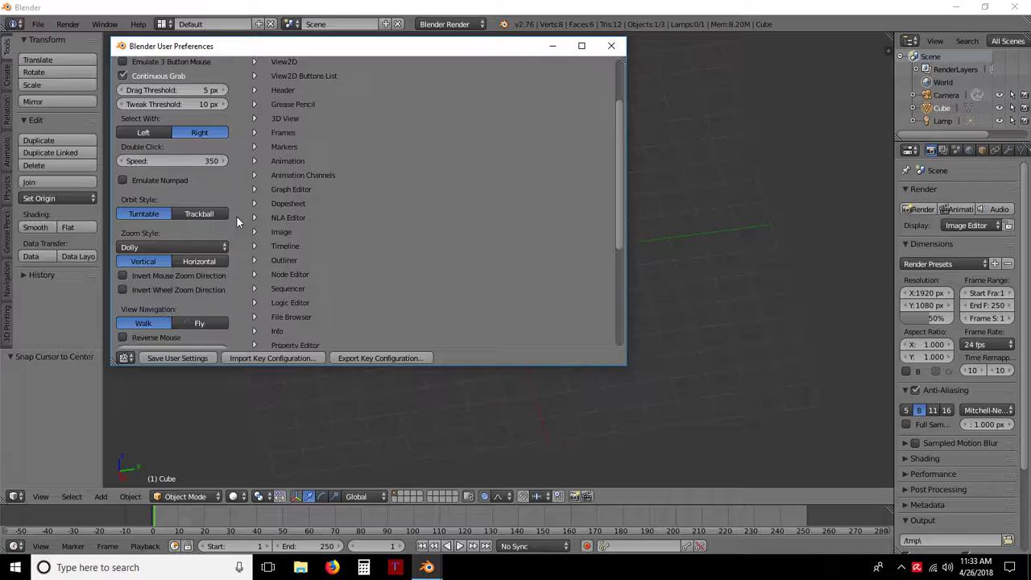
scroll(239, 217, "down", 2)
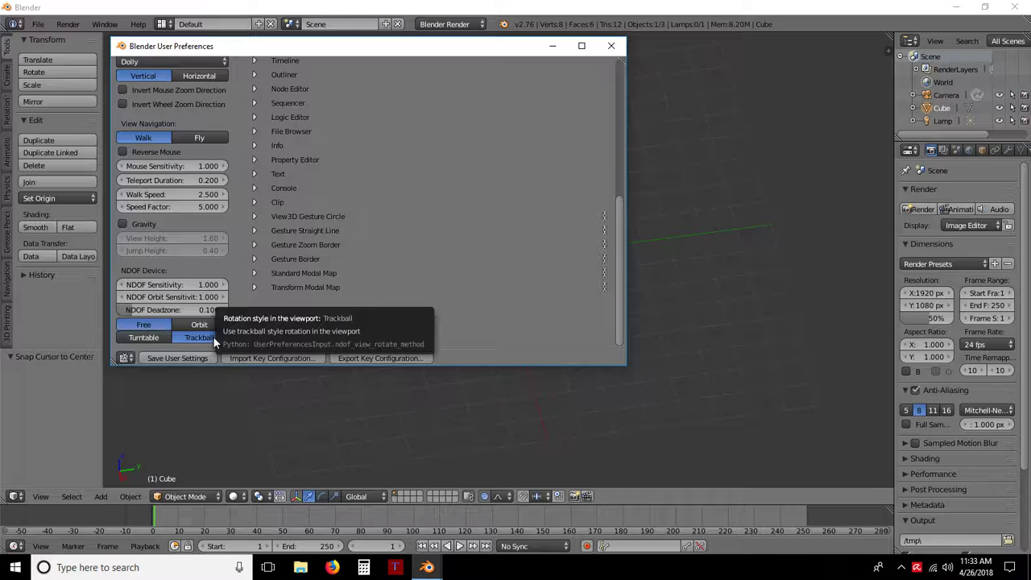
scroll(459, 278, "up", 8)
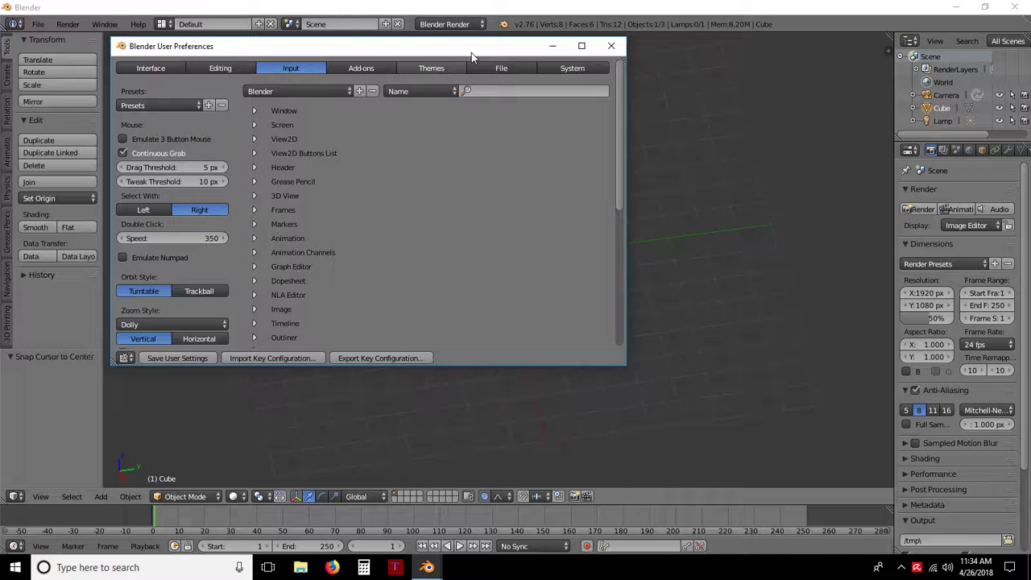
- Show the Themes preferences and look through the User Interface colour settings from Regular down to Axis Colors
left_click(434, 68)
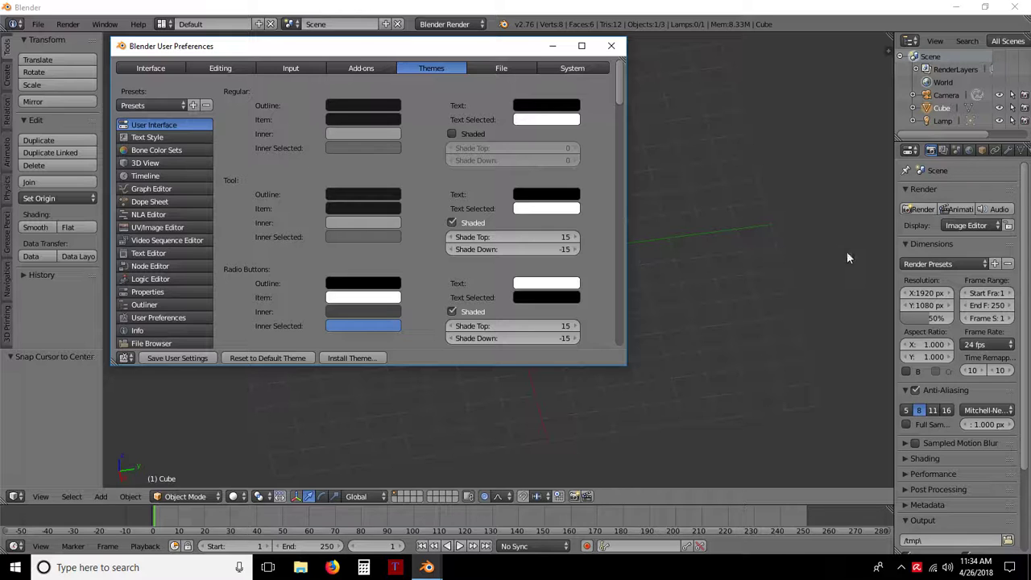
scroll(959, 368, "down", 3)
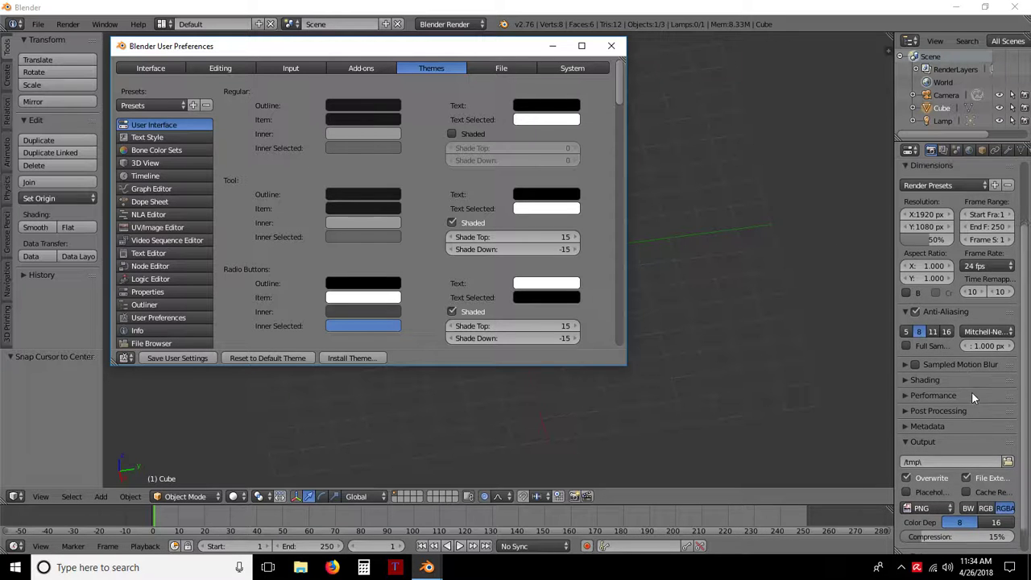
scroll(984, 448, "up", 3)
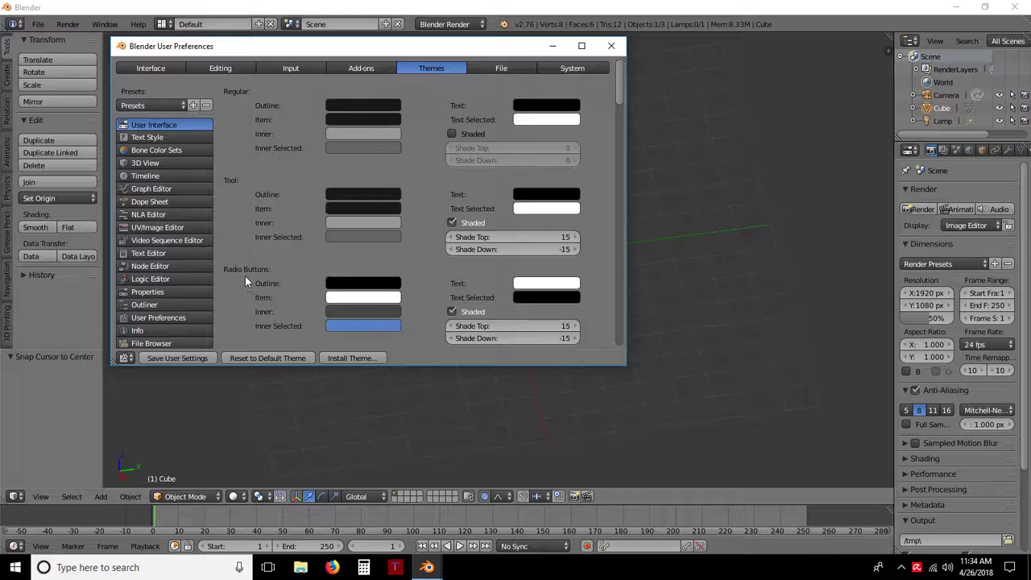
scroll(360, 232, "down", 6)
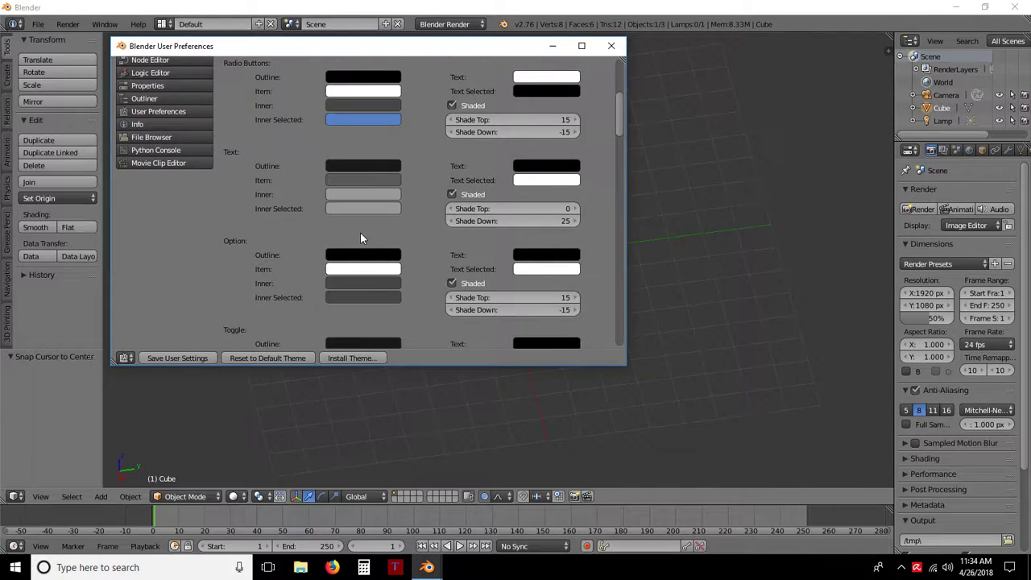
scroll(360, 232, "down", 5)
scroll(360, 232, "down", 5)
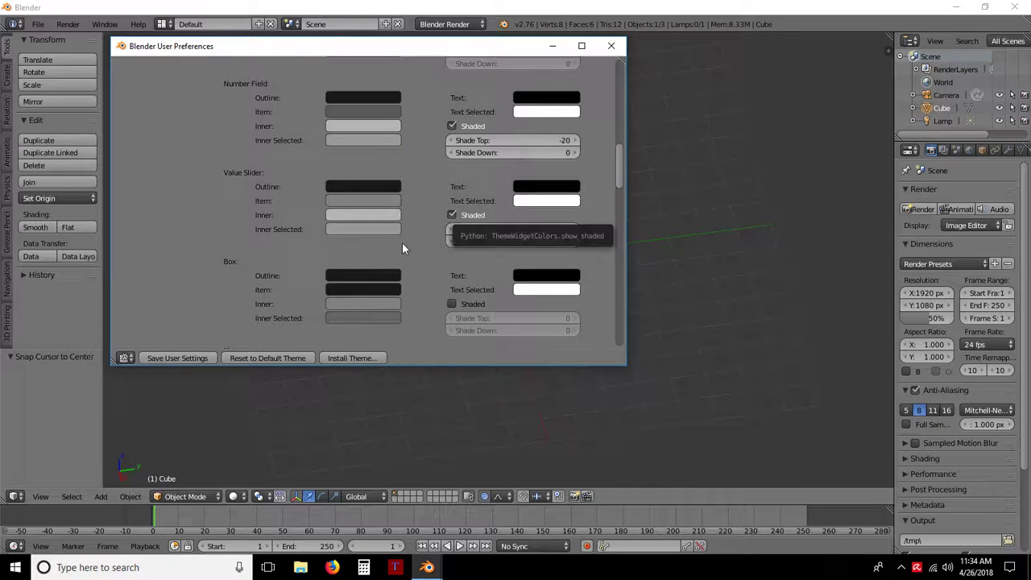
scroll(395, 241, "down", 5)
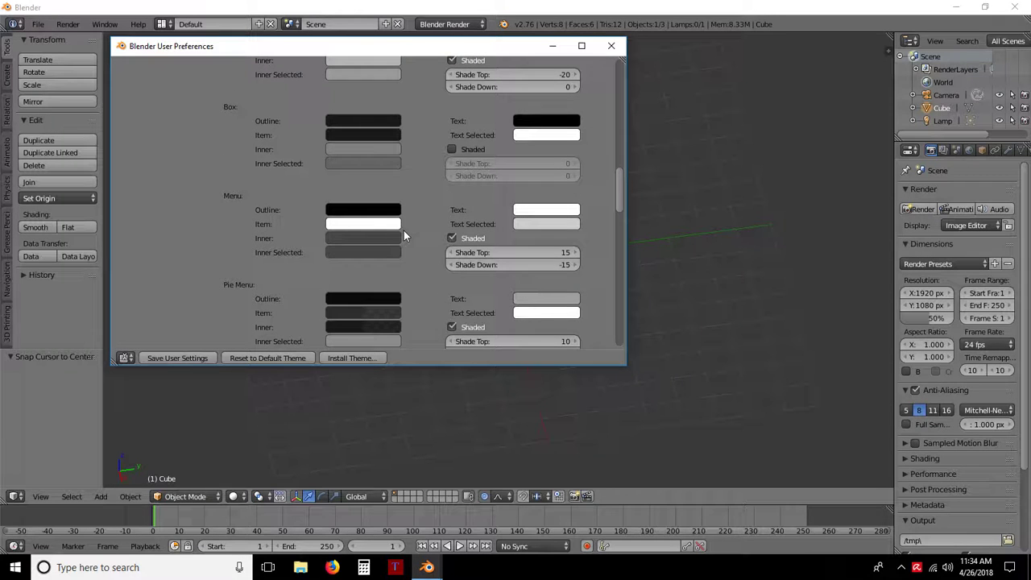
scroll(404, 230, "down", 5)
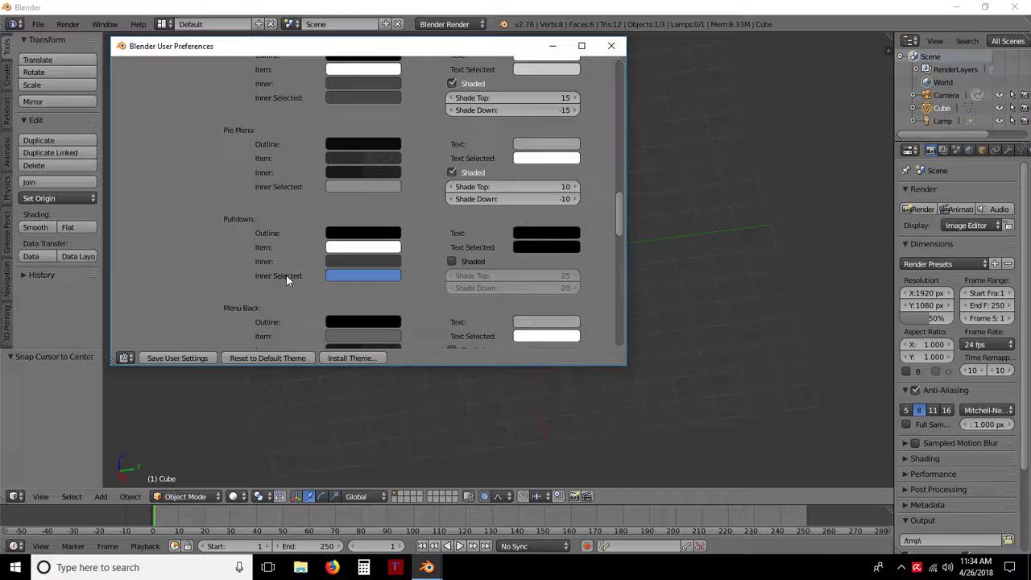
scroll(186, 270, "down", 8)
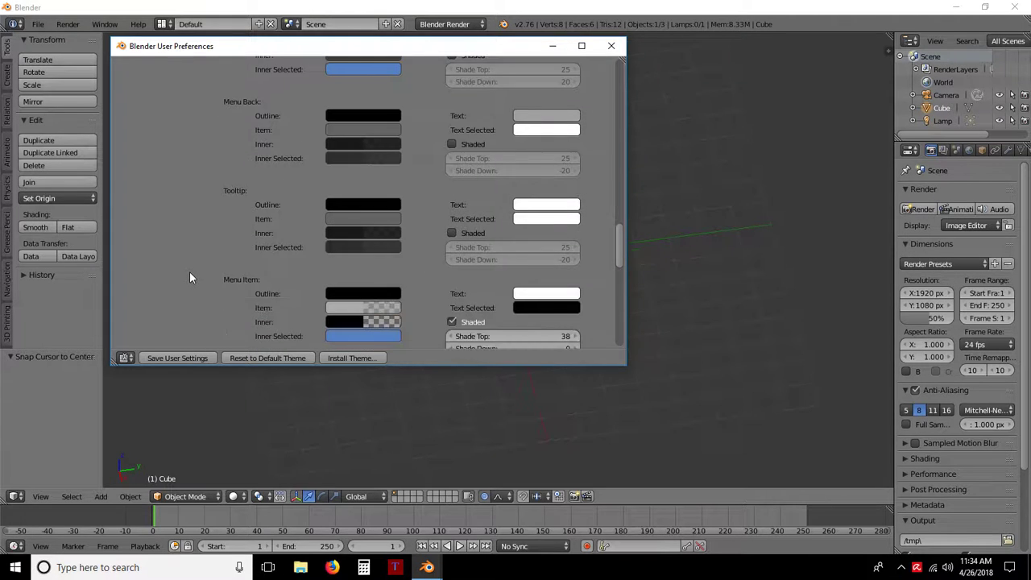
scroll(190, 277, "down", 8)
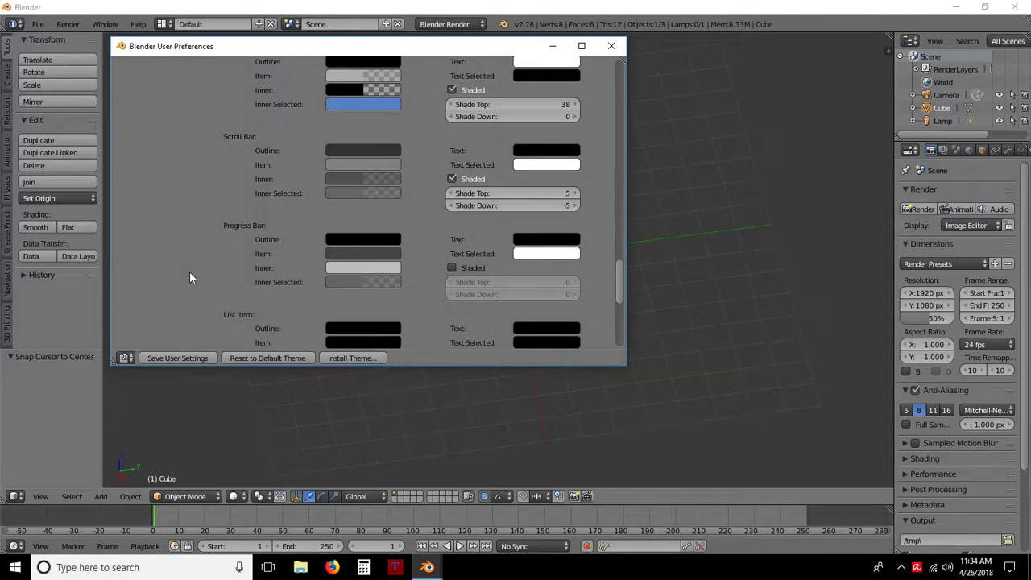
scroll(190, 277, "down", 6)
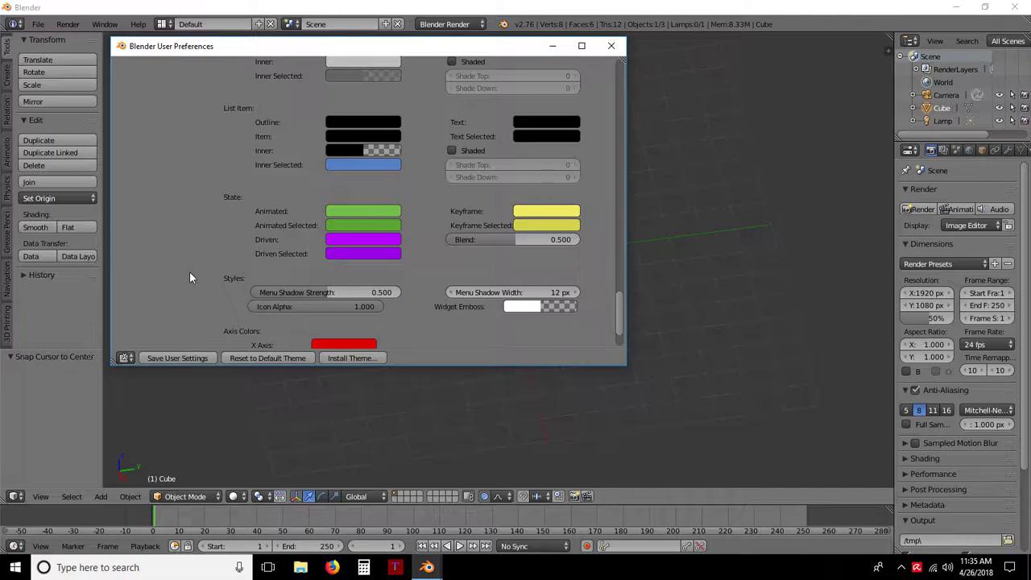
scroll(191, 278, "down", 2)
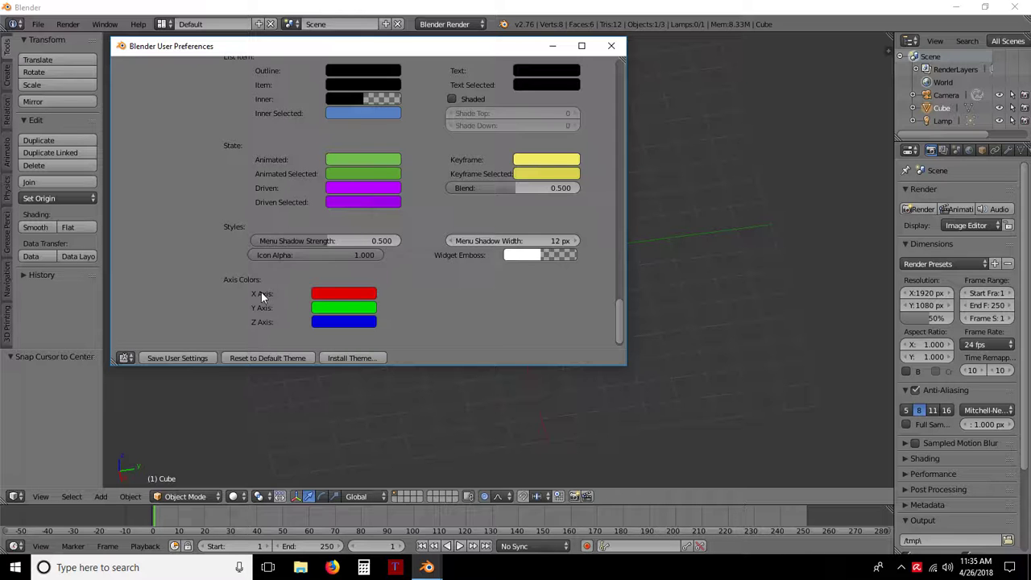
scroll(261, 292, "up", 10)
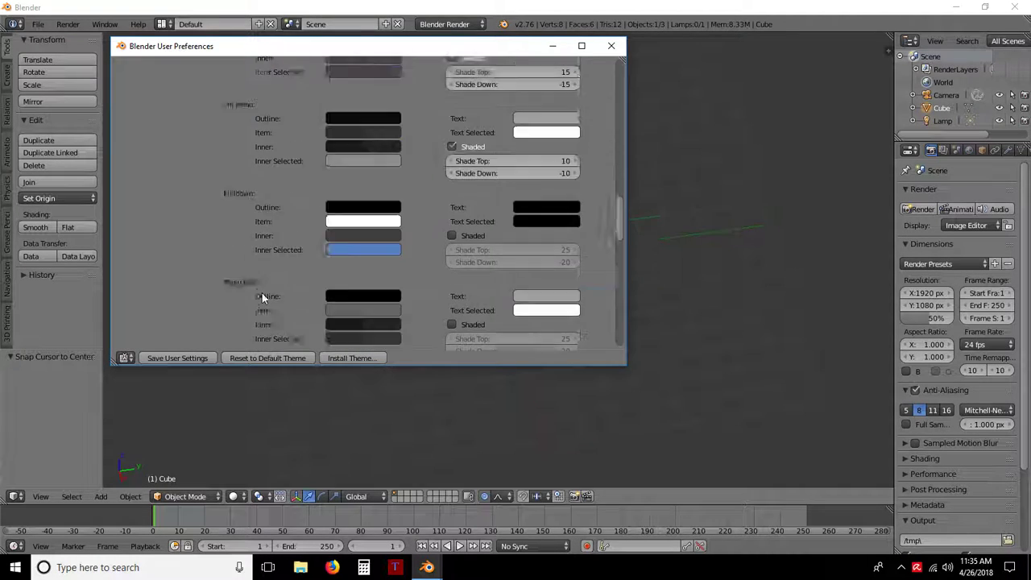
scroll(261, 297, "up", 10)
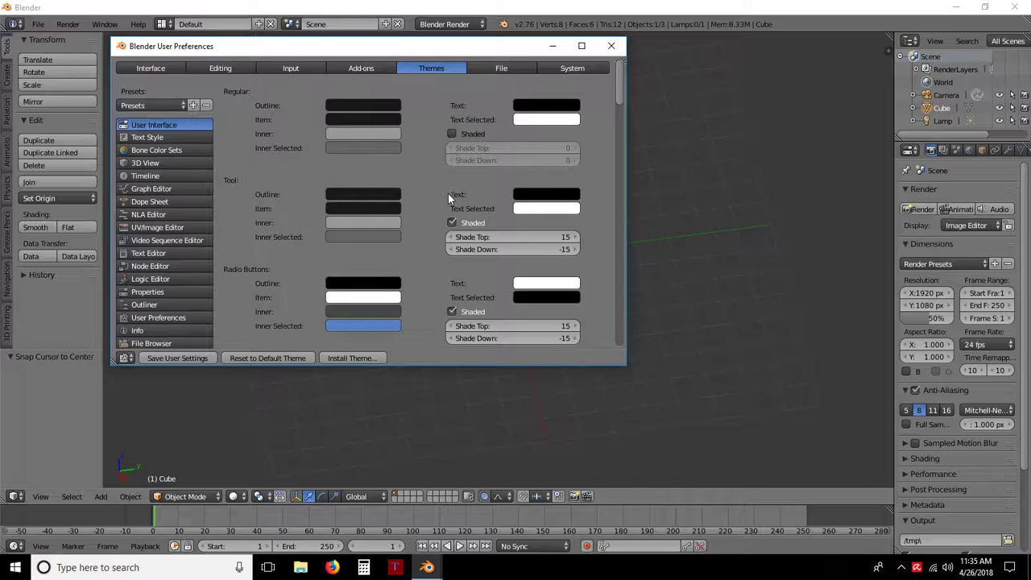
scroll(447, 226, "down", 1)
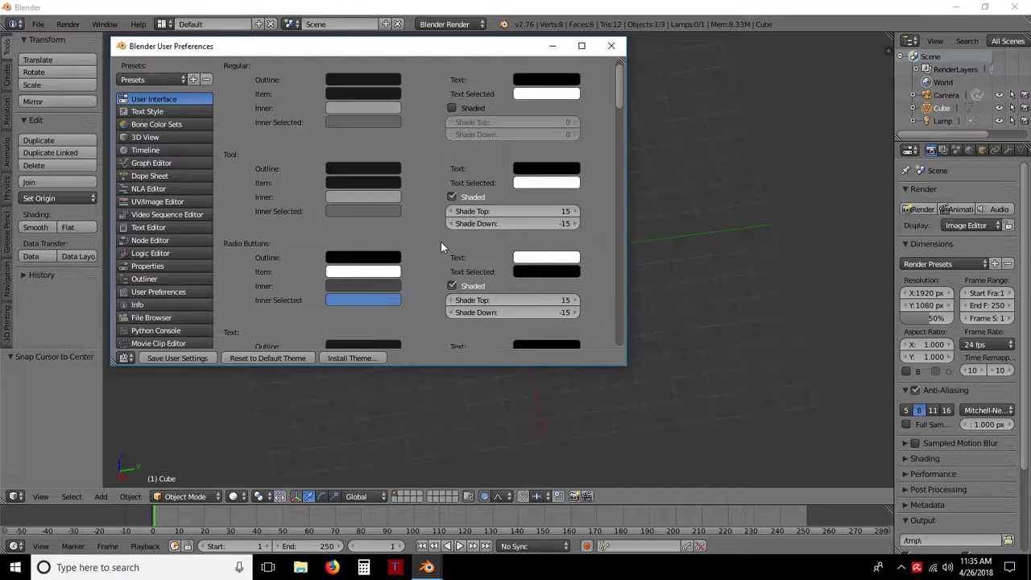
scroll(440, 241, "up", 1)
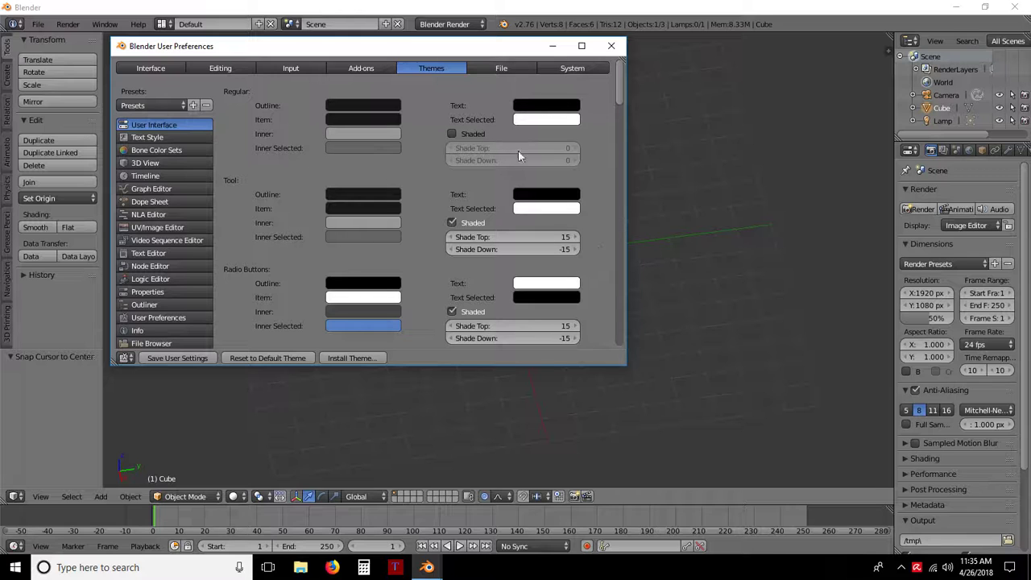
- Show the File preferences and review the file paths, save and load, auto save and text editor options
left_click(497, 69)
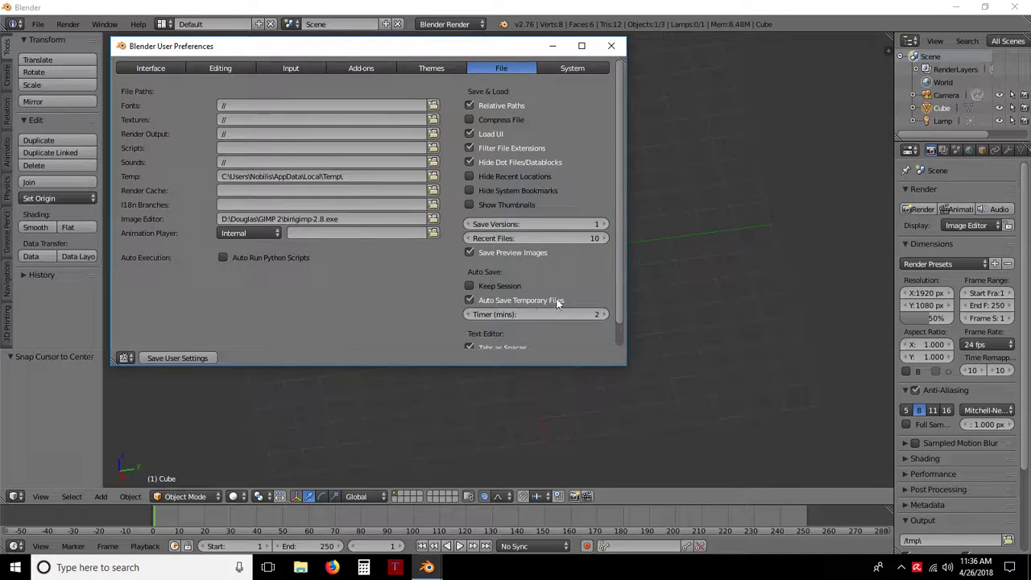
scroll(569, 226, "down", 1)
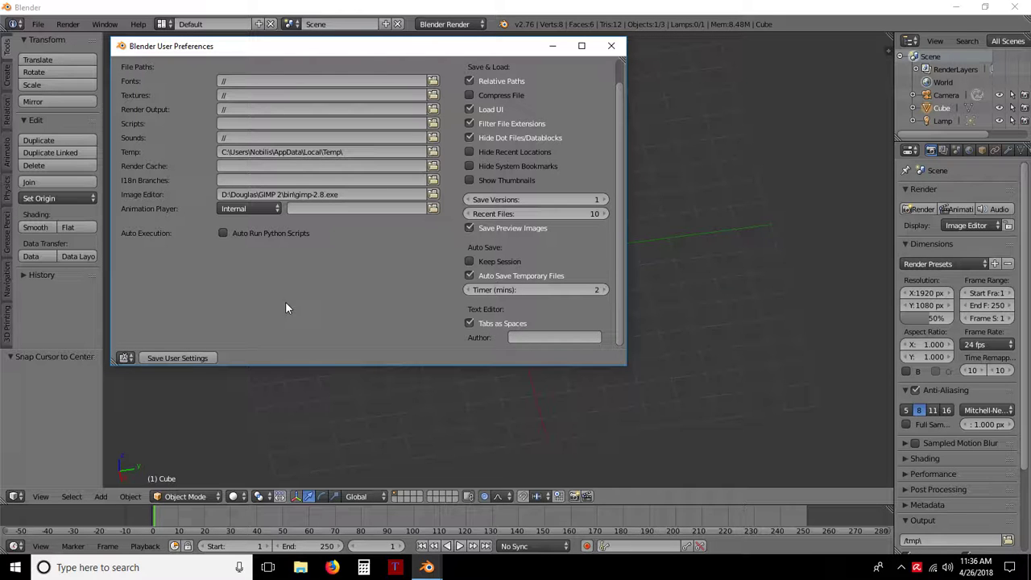
scroll(250, 322, "up", 1)
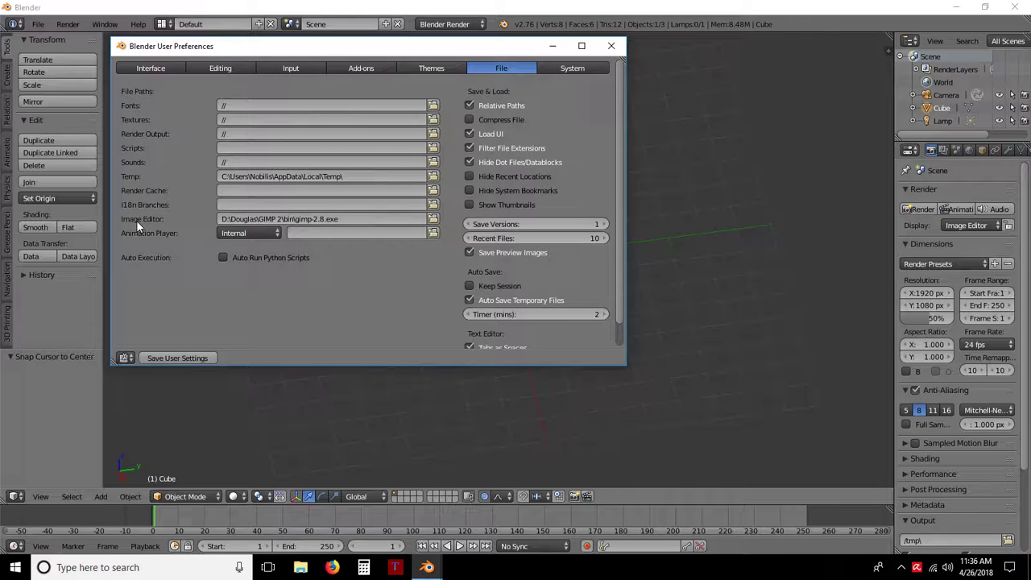
left_click(357, 218)
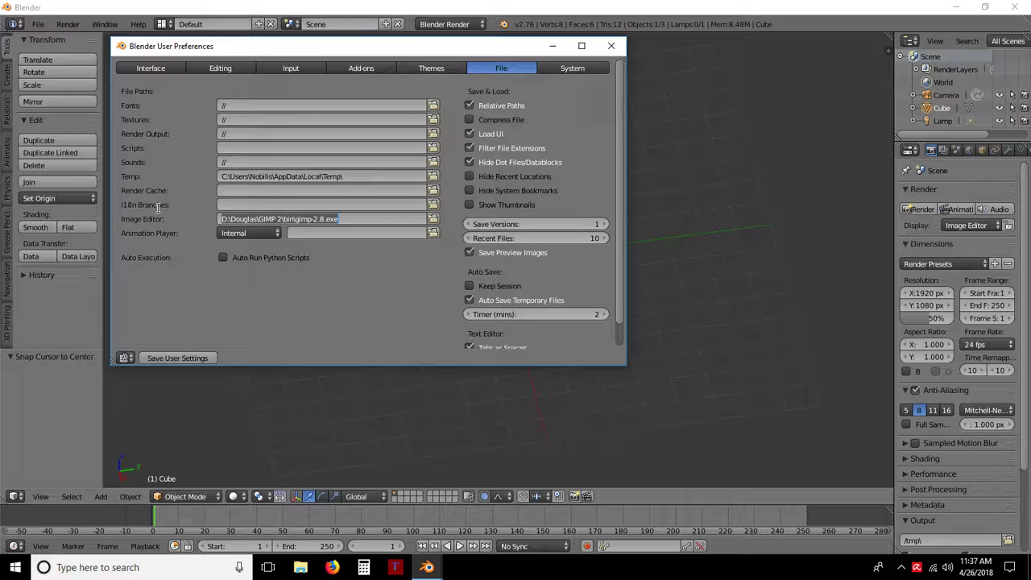
left_click(433, 219)
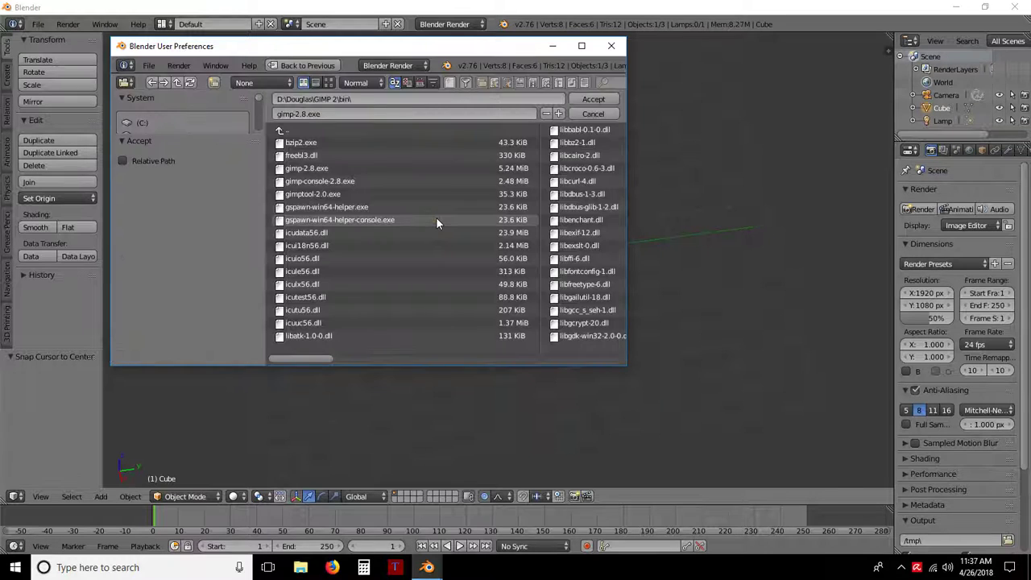
left_click(582, 46)
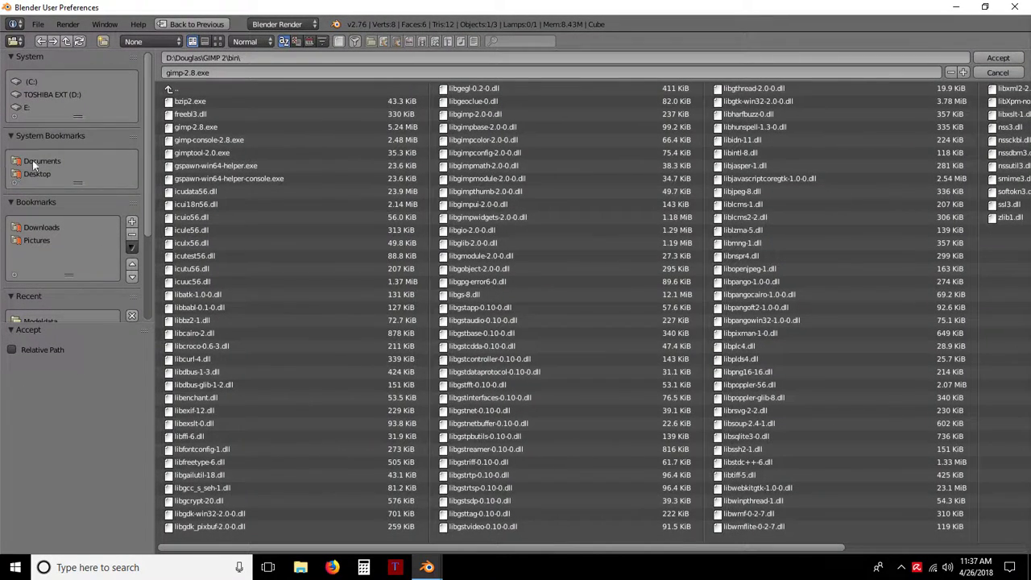
left_click(37, 94)
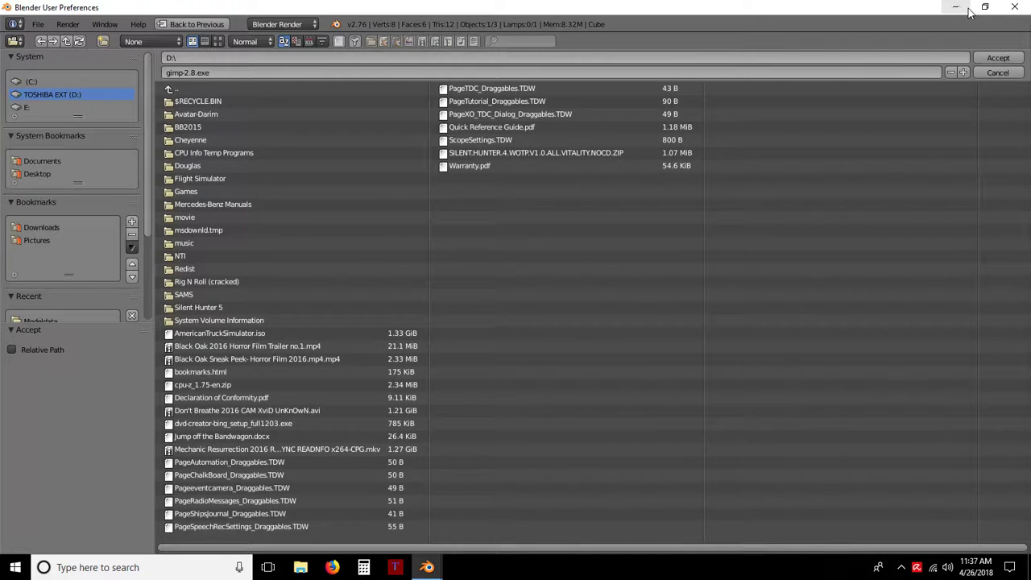
left_click(1016, 7)
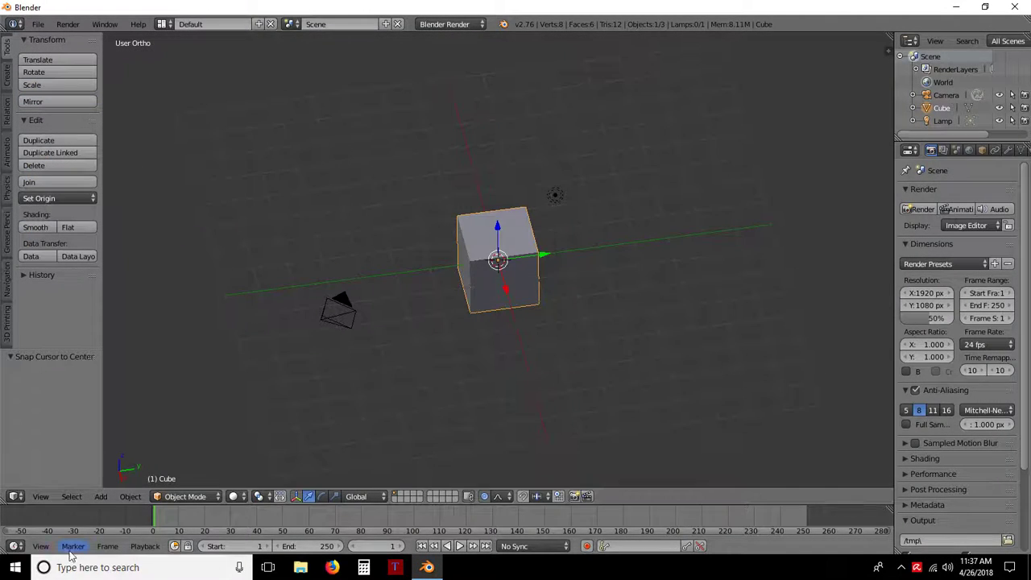
- Switch to the Windows desktop and open the file location of the gimp-2.8 shortcut
left_click(433, 569)
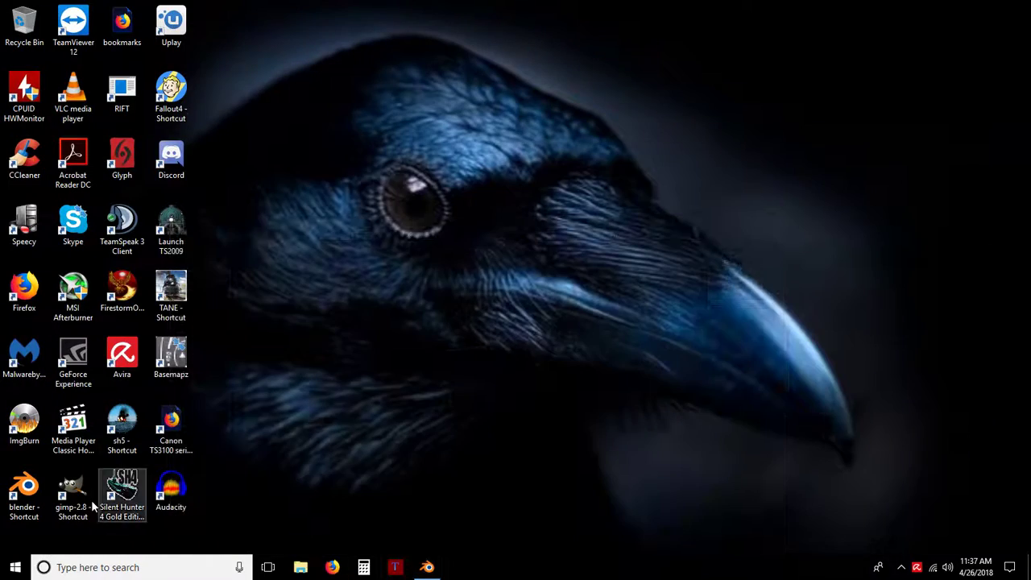
right_click(73, 494)
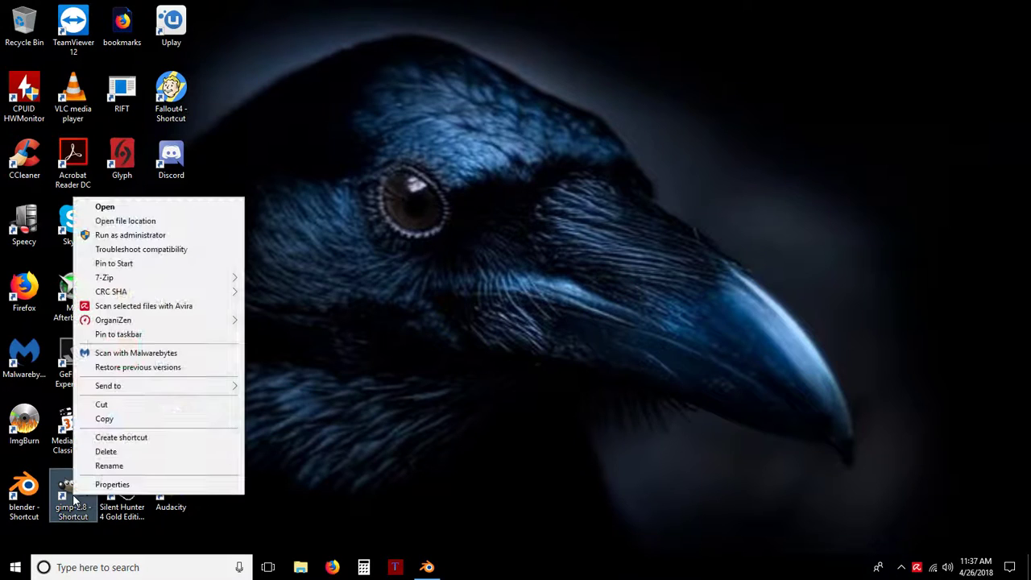
left_click(127, 222)
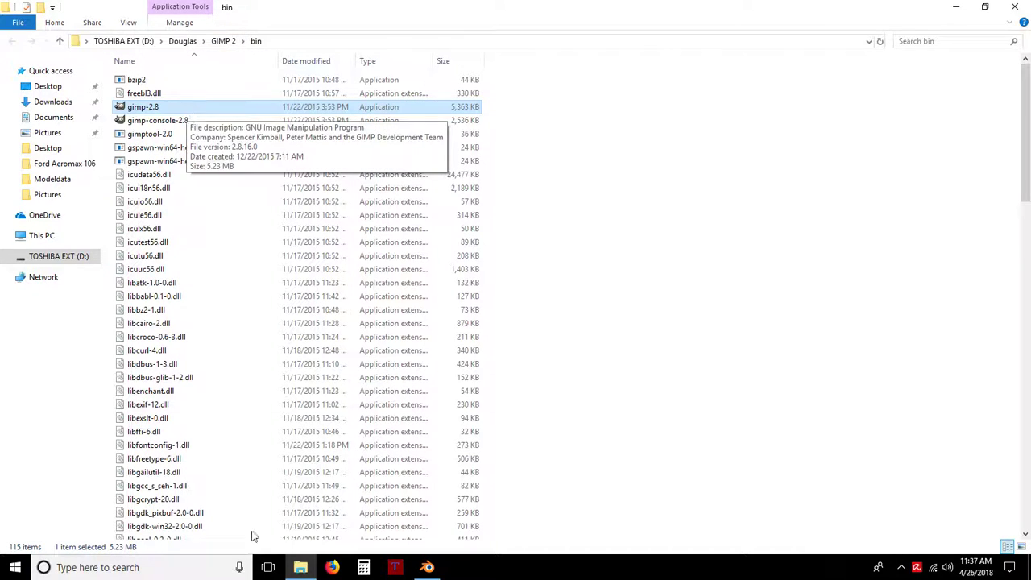
- Switch back to Blender and open the User Preferences at the File section
left_click(428, 567)
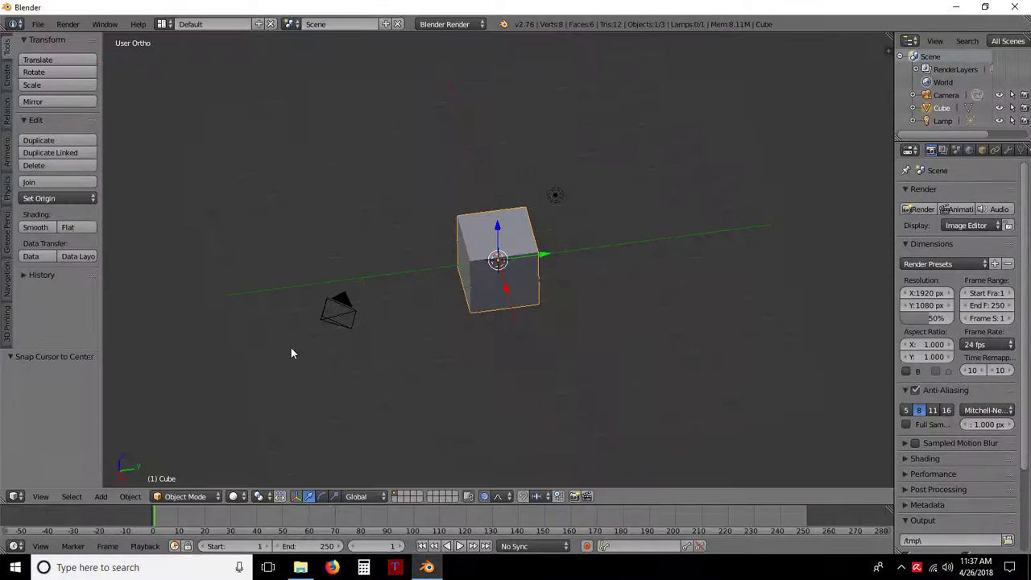
left_click(37, 24)
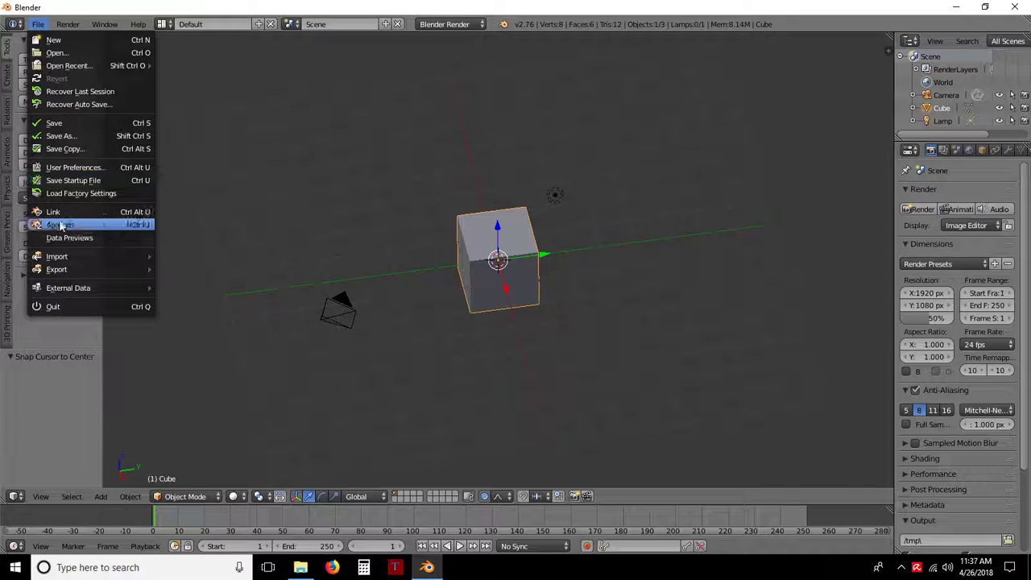
left_click(63, 167)
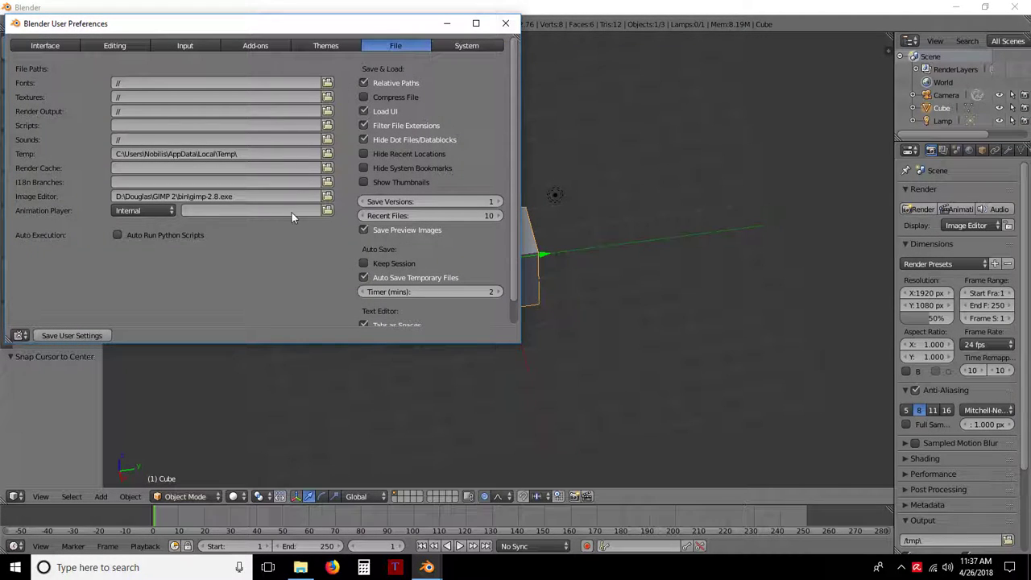
- Browse for gimp-2.8.exe in D:\Douglas\GIMP 2\bin as the Image Editor path, and cancel the file selection
left_click(328, 195)
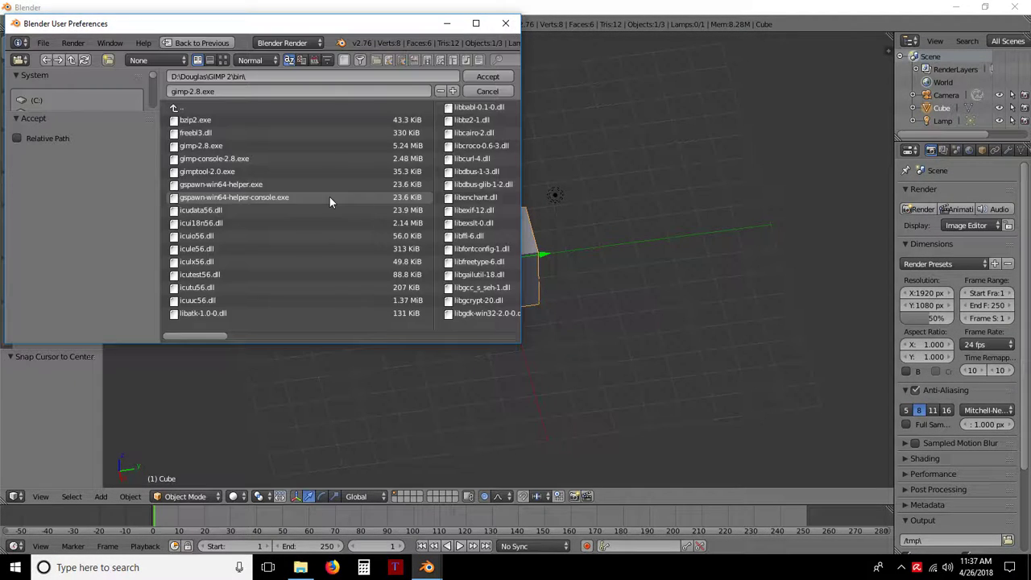
left_click_drag(254, 29, 435, 109)
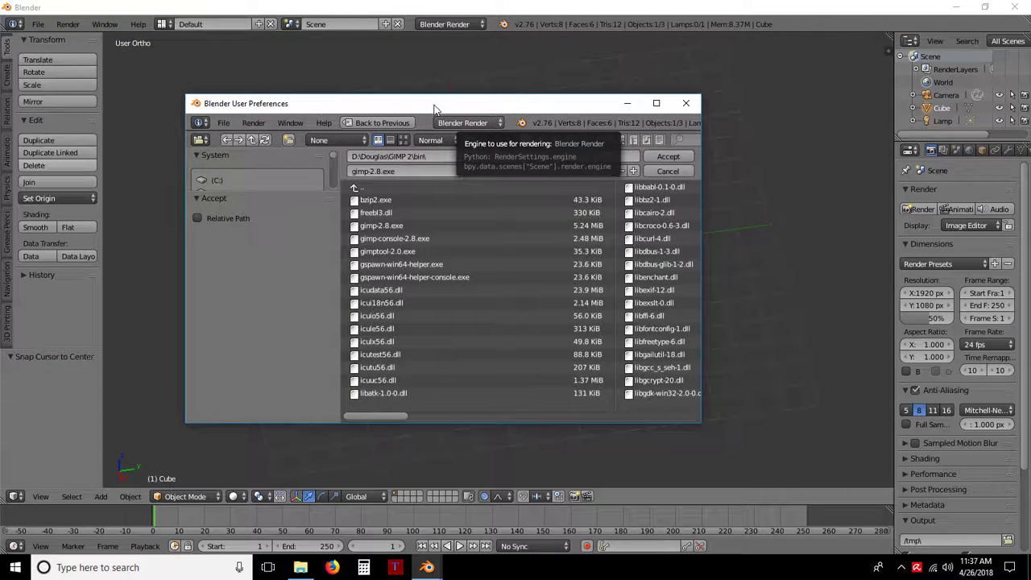
left_click(390, 227)
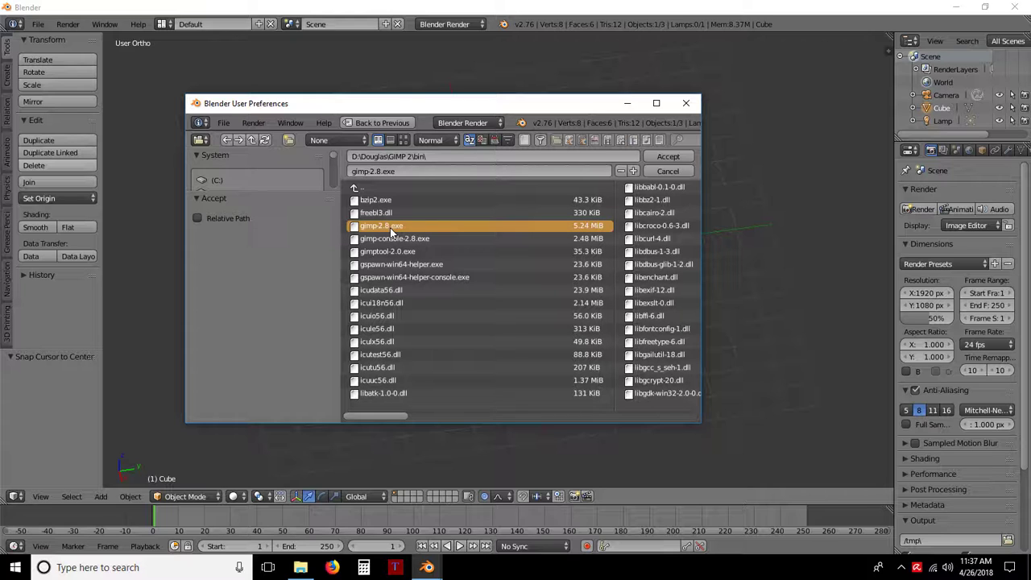
left_click(667, 171)
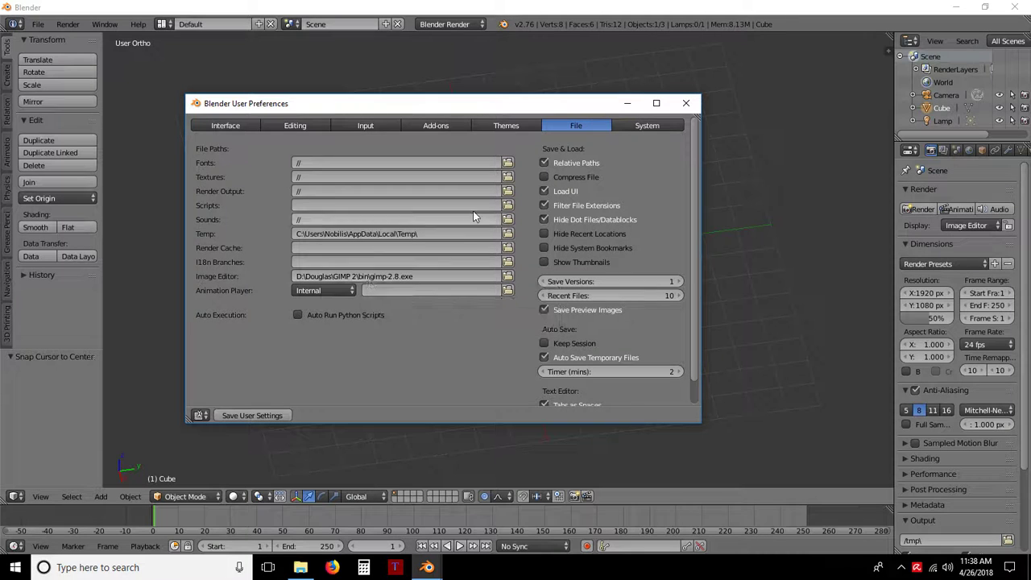
- Review the System preferences from General down to Memory Cache Limit and bring up the Add-ons preferences
left_click(644, 126)
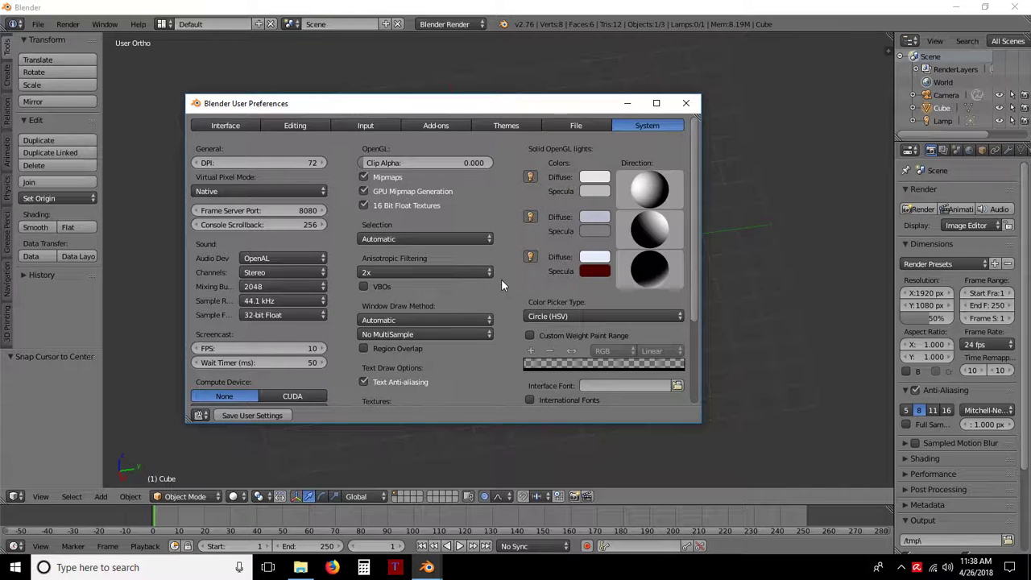
scroll(502, 278, "down", 3)
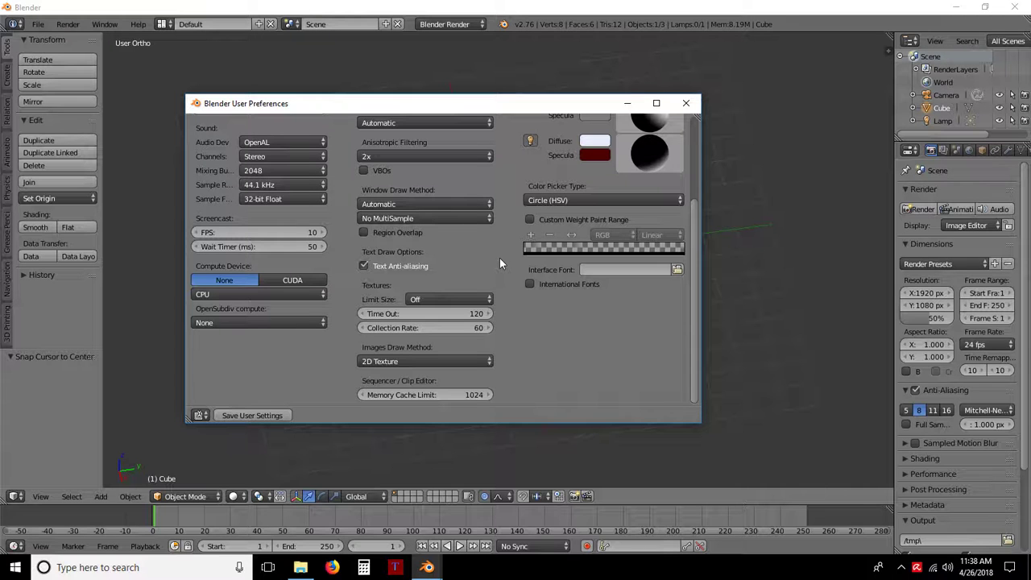
scroll(499, 263, "up", 4)
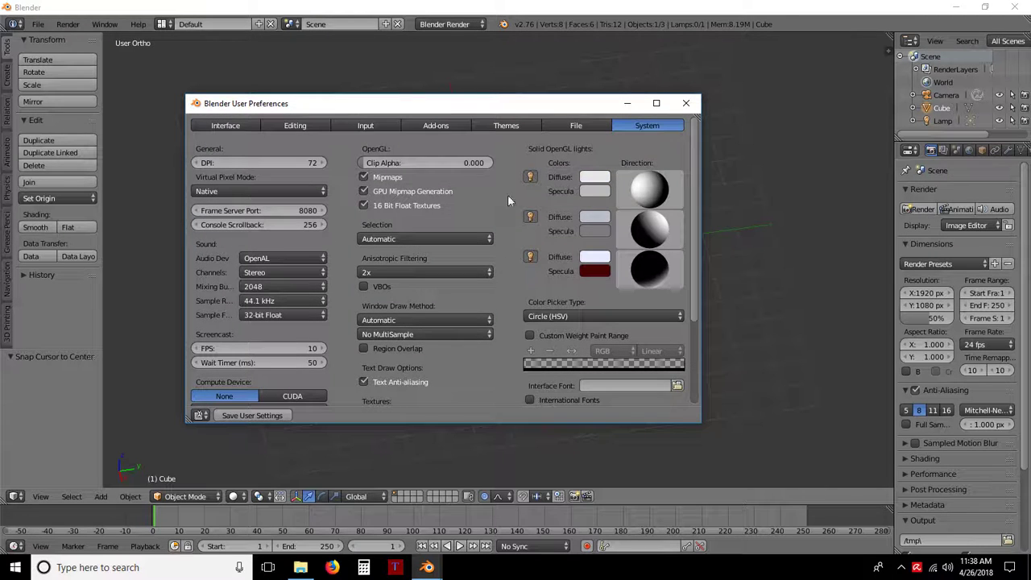
left_click(438, 126)
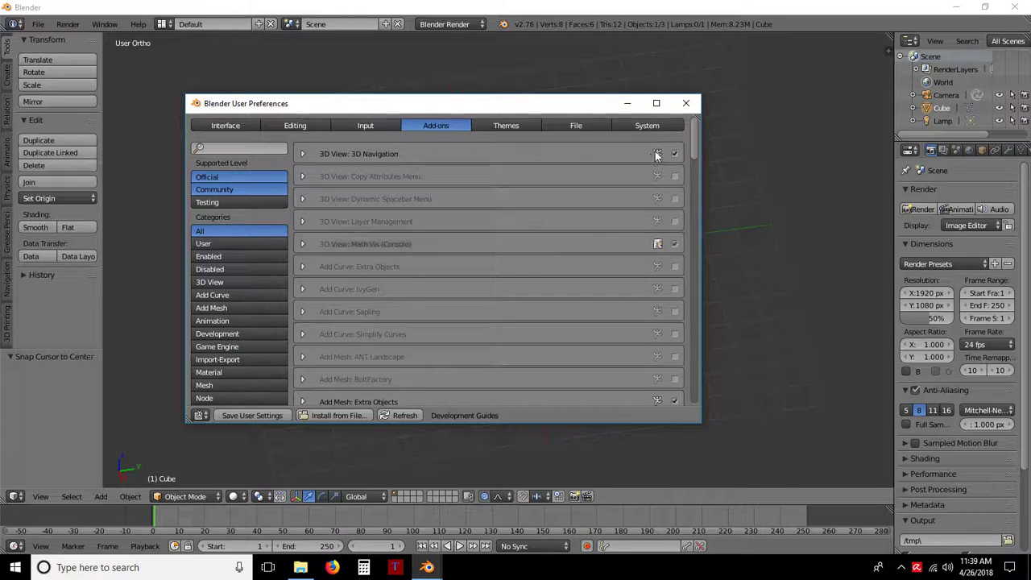
- Toggle the Math Vis (Console) and 3D Navigation add-ons and restore both to their original state
left_click(677, 244)
left_click(675, 245)
left_click(676, 153)
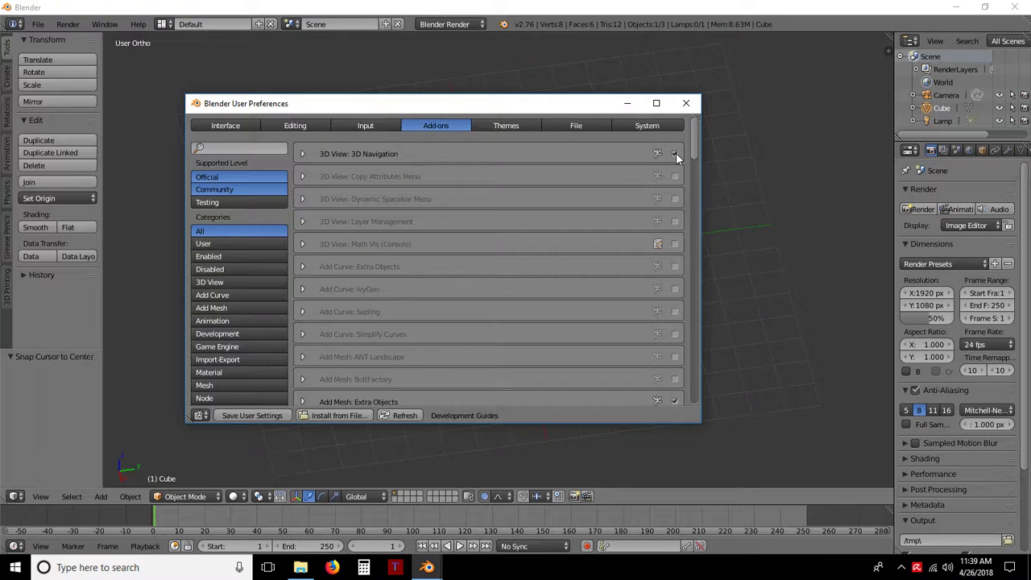
left_click(676, 154)
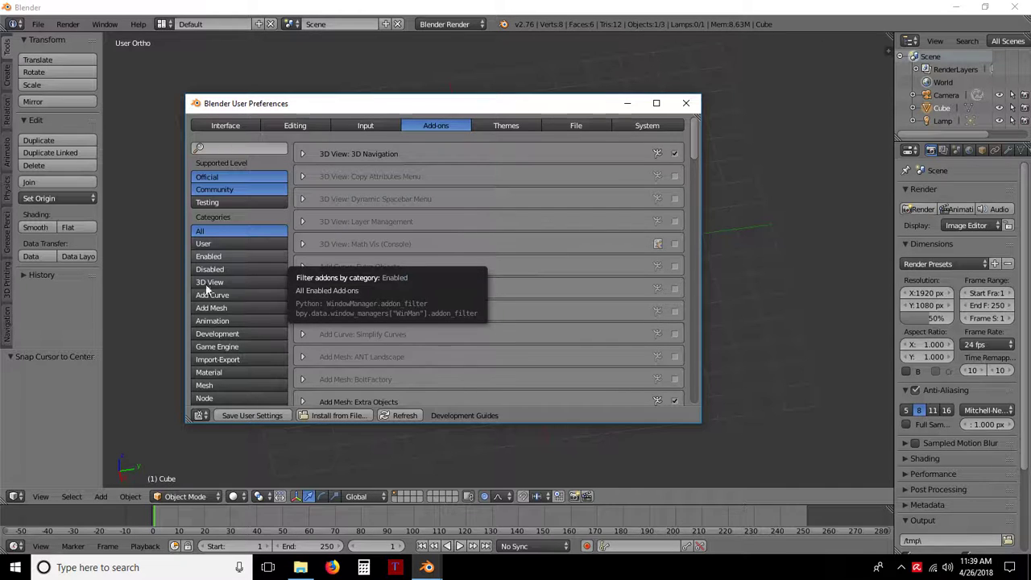
- Look through the full add-on list, from the 3D View entries past Import-Export, Mesh and Render to User Interface: Pie Menus Official
scroll(540, 284, "down", 2)
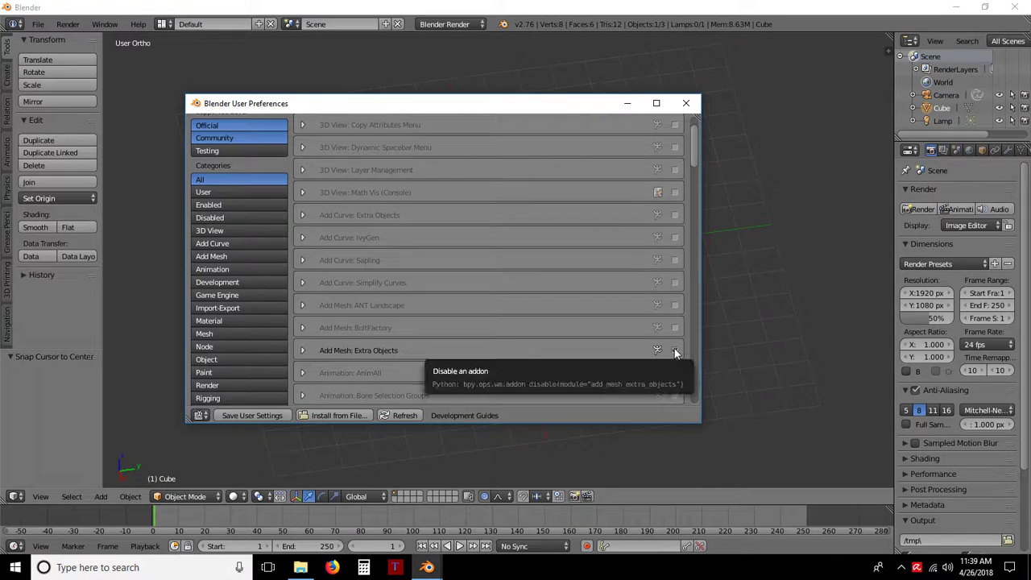
scroll(501, 274, "down", 5)
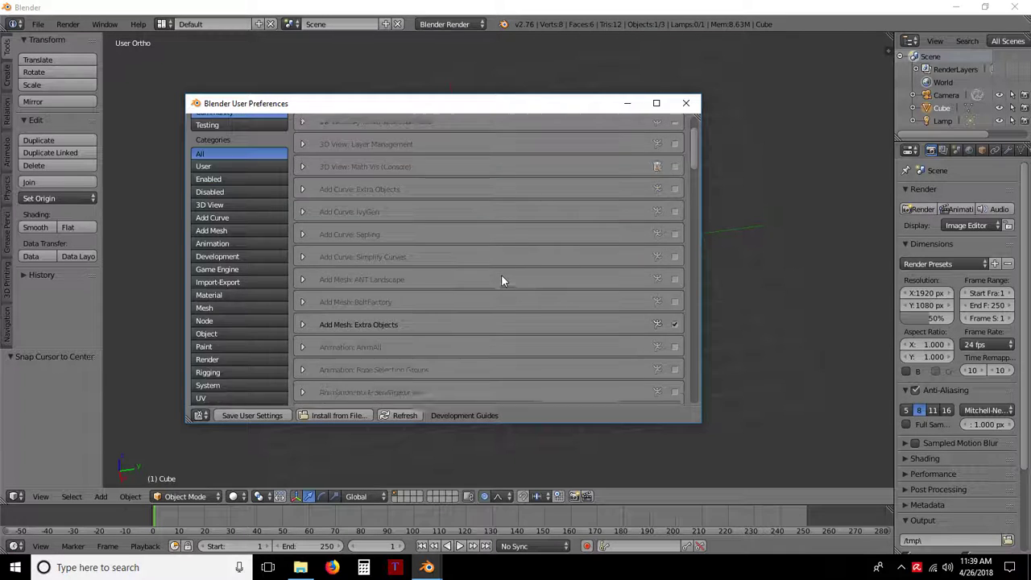
scroll(498, 280, "down", 5)
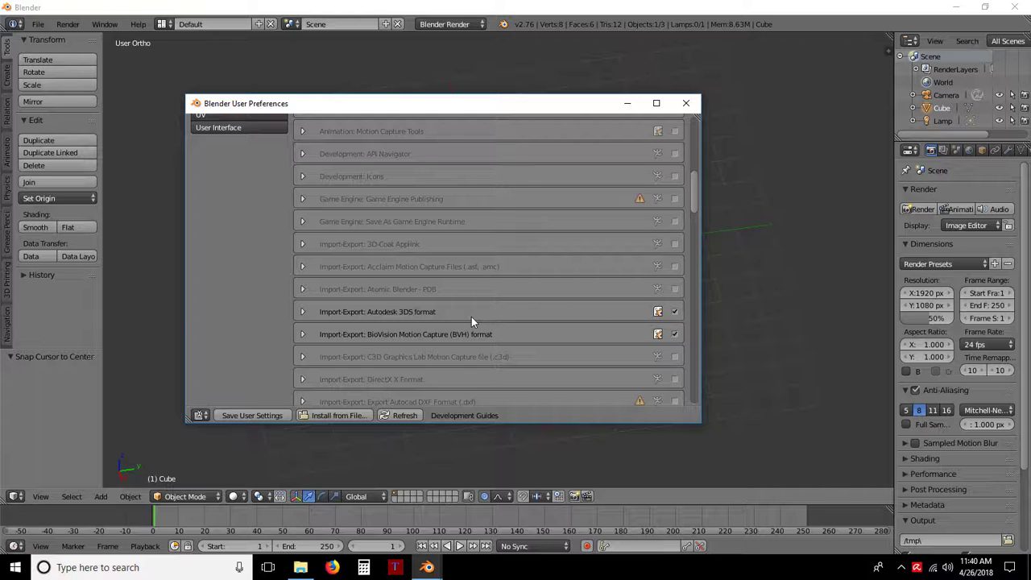
scroll(515, 335, "down", 2)
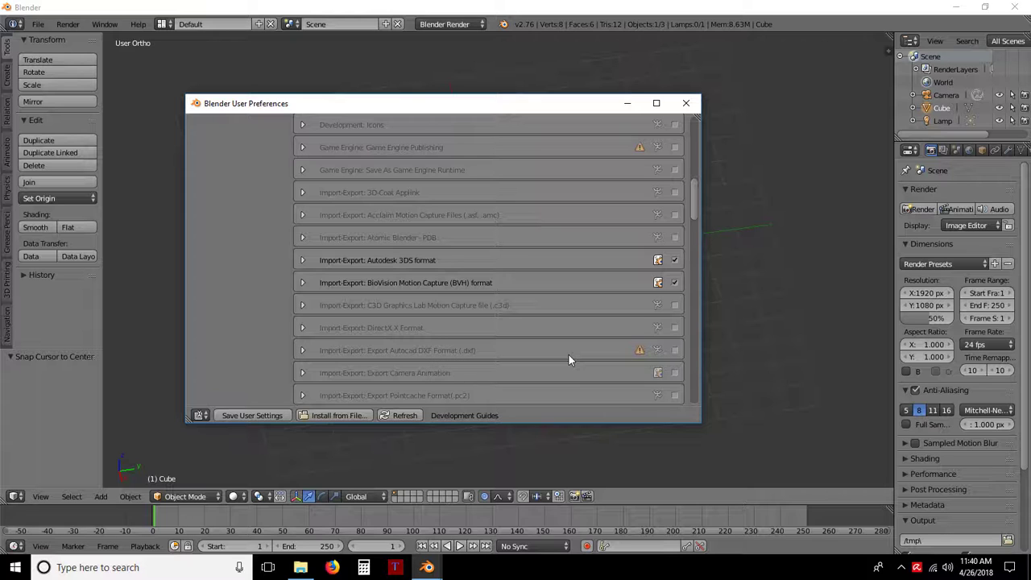
scroll(570, 348, "down", 1)
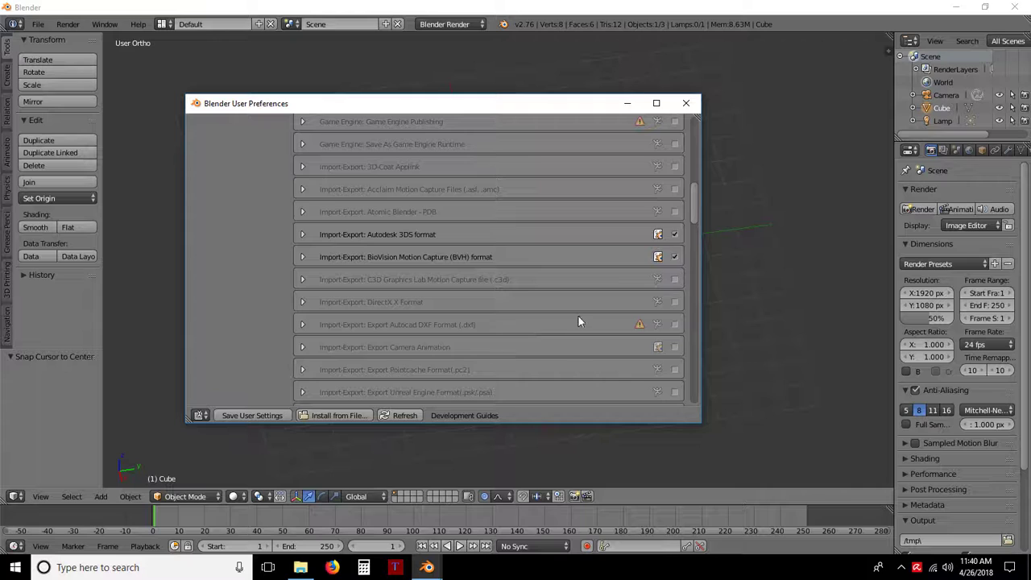
scroll(578, 319, "down", 4)
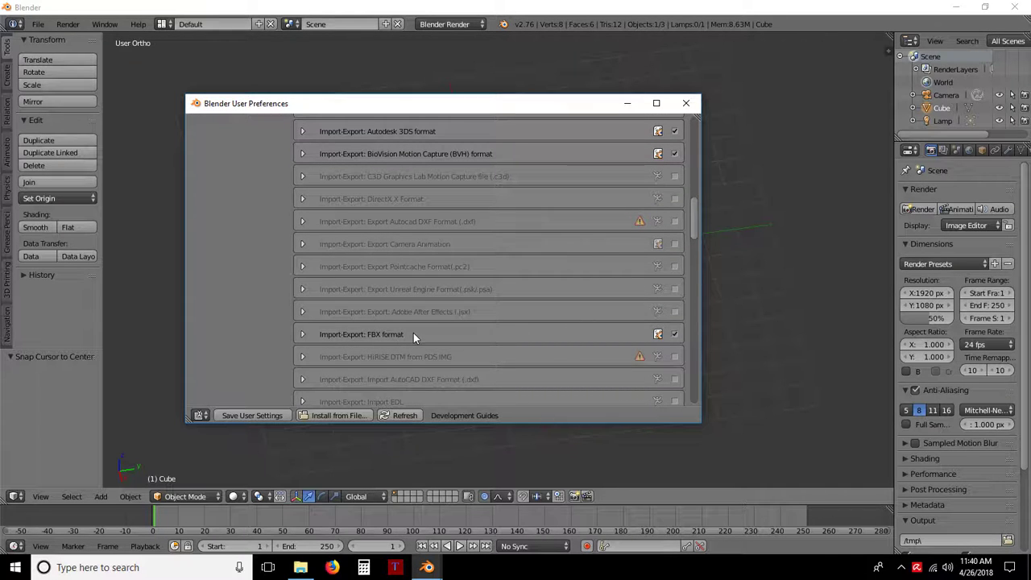
scroll(530, 327, "down", 3)
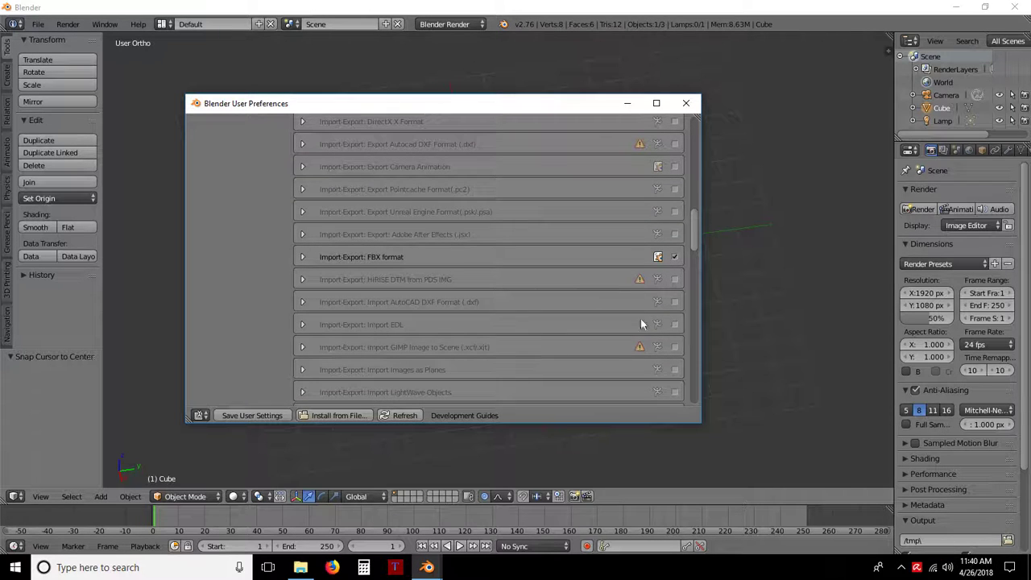
scroll(520, 290, "down", 9)
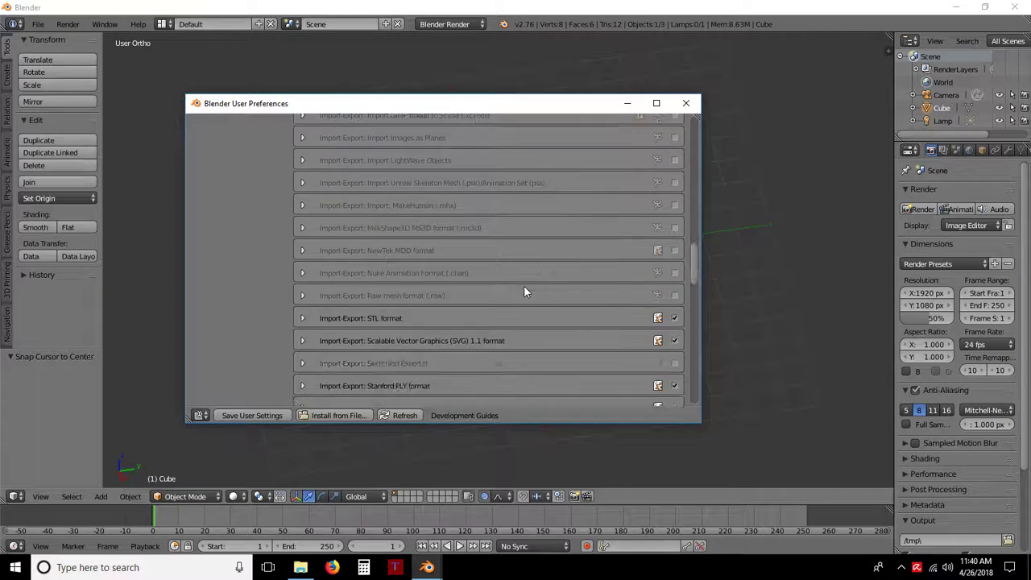
scroll(524, 292, "down", 2)
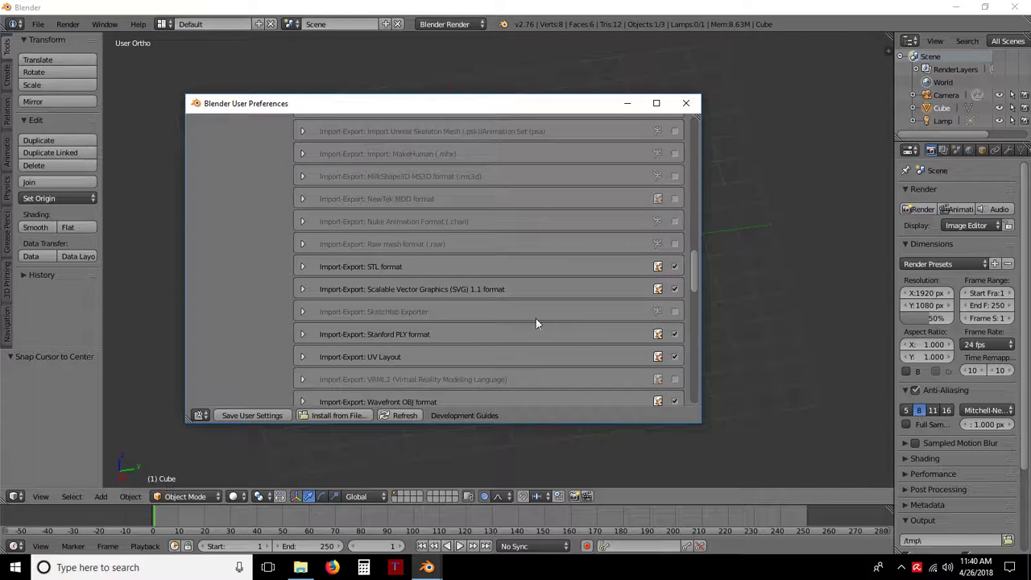
scroll(535, 322, "down", 3)
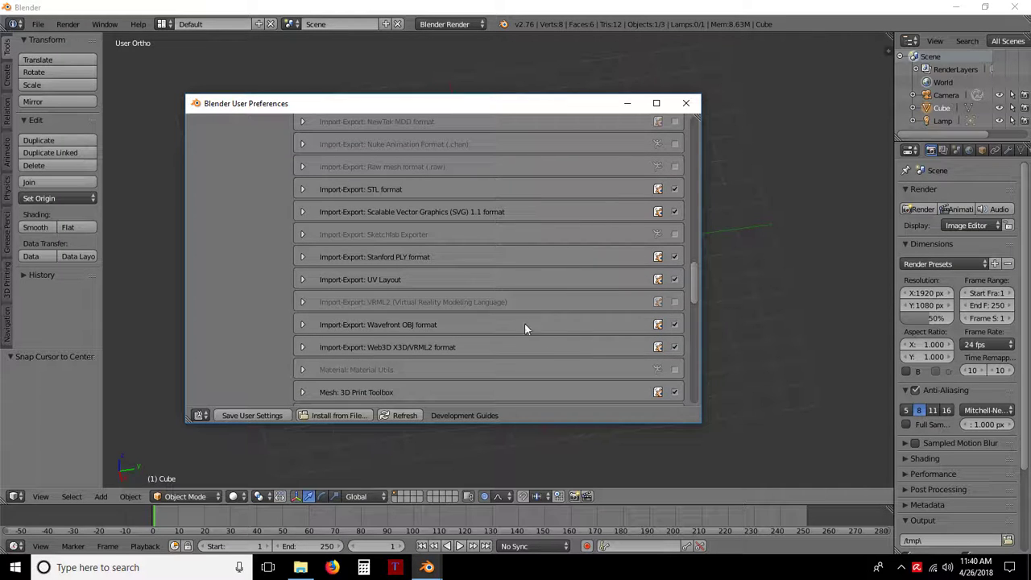
scroll(527, 264, "down", 6)
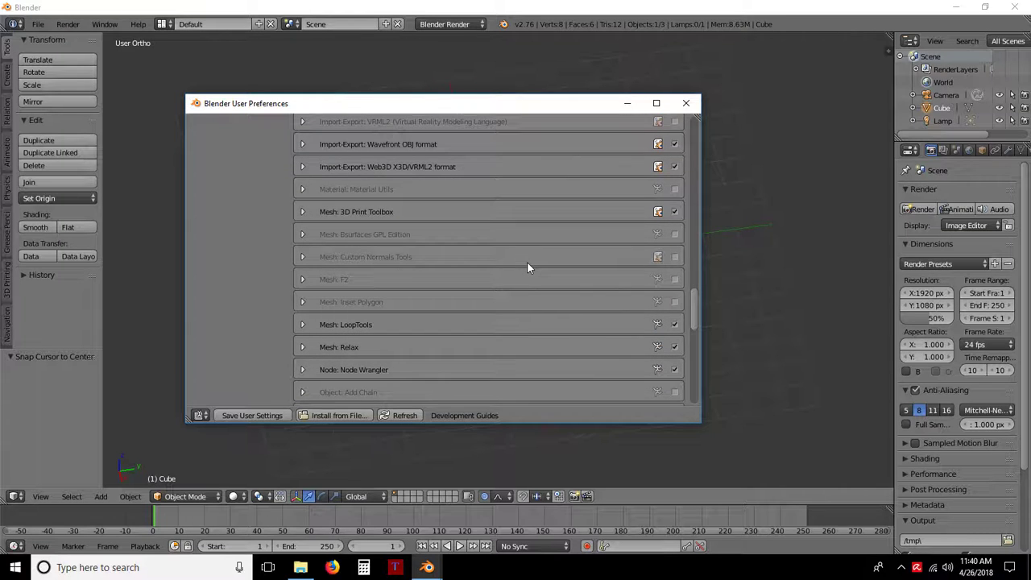
scroll(527, 269, "down", 1)
scroll(527, 268, "down", 1)
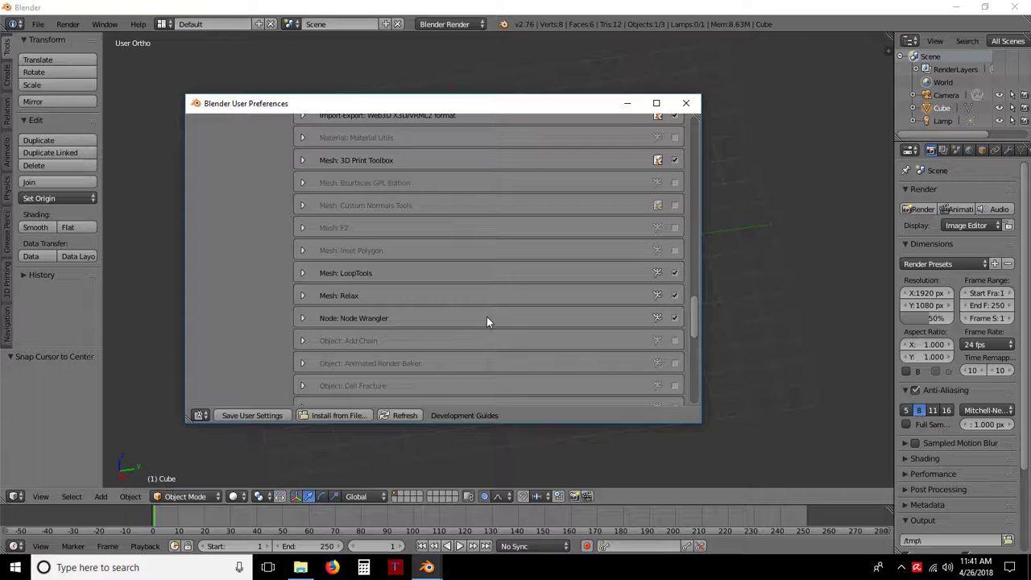
scroll(486, 316, "down", 7)
scroll(492, 286, "down", 2)
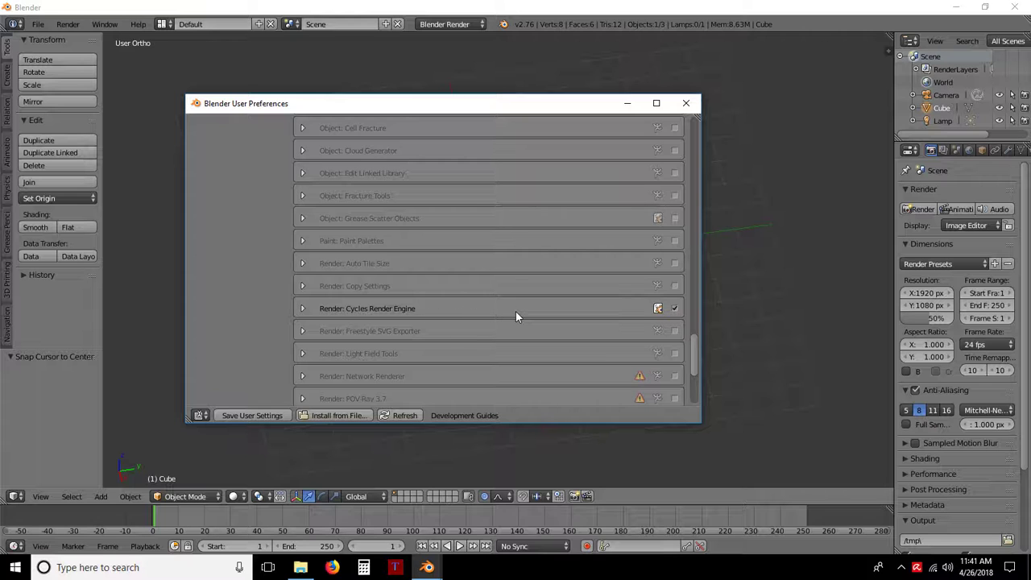
scroll(512, 311, "down", 7)
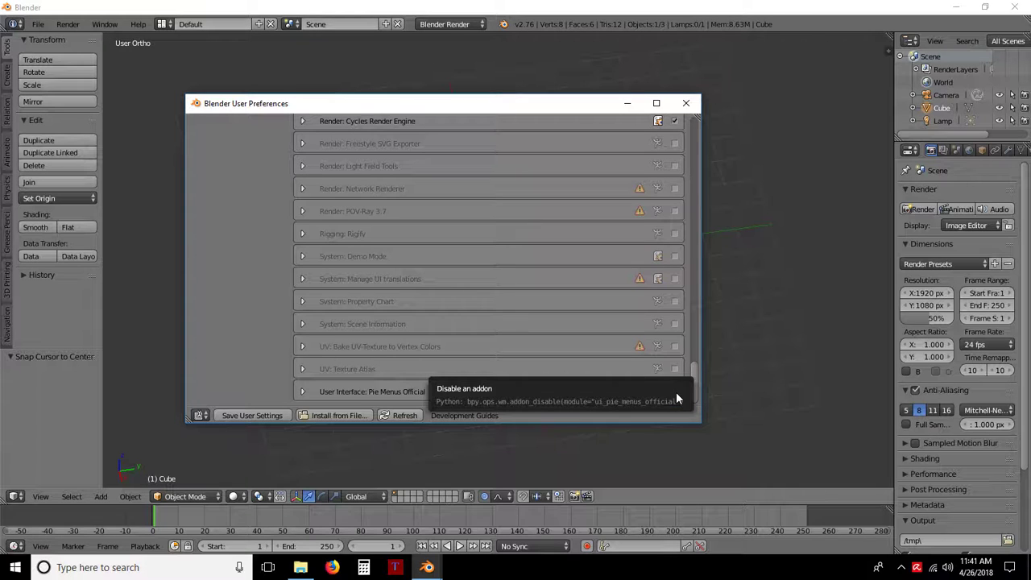
- Save the user settings and close the User Preferences window
left_click(237, 415)
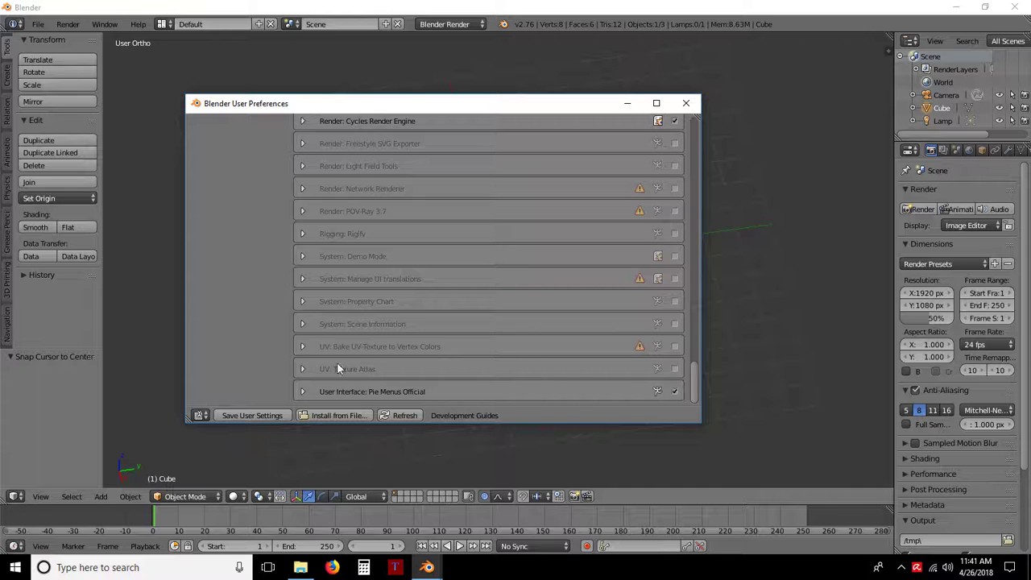
left_click(691, 107)
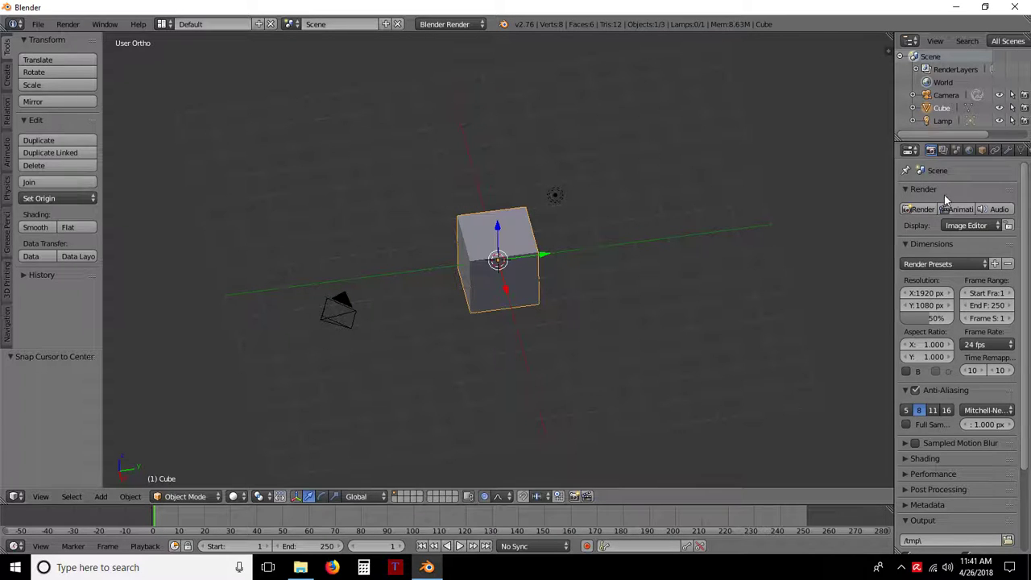
- Show the Scene properties, glancing at the Render Layers properties, and set the scene units to Imperial after trying Metric
left_click(957, 151)
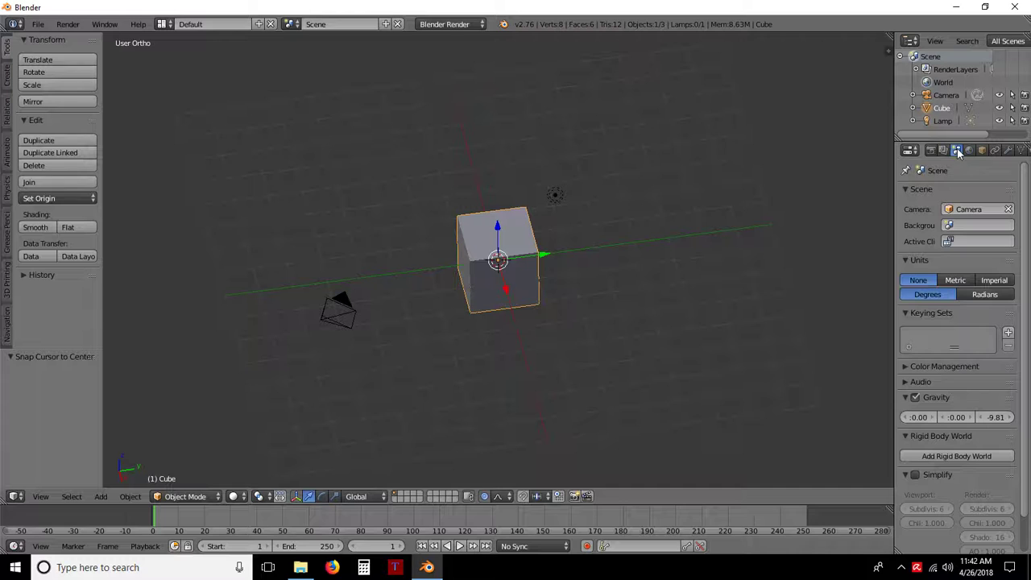
left_click(946, 151)
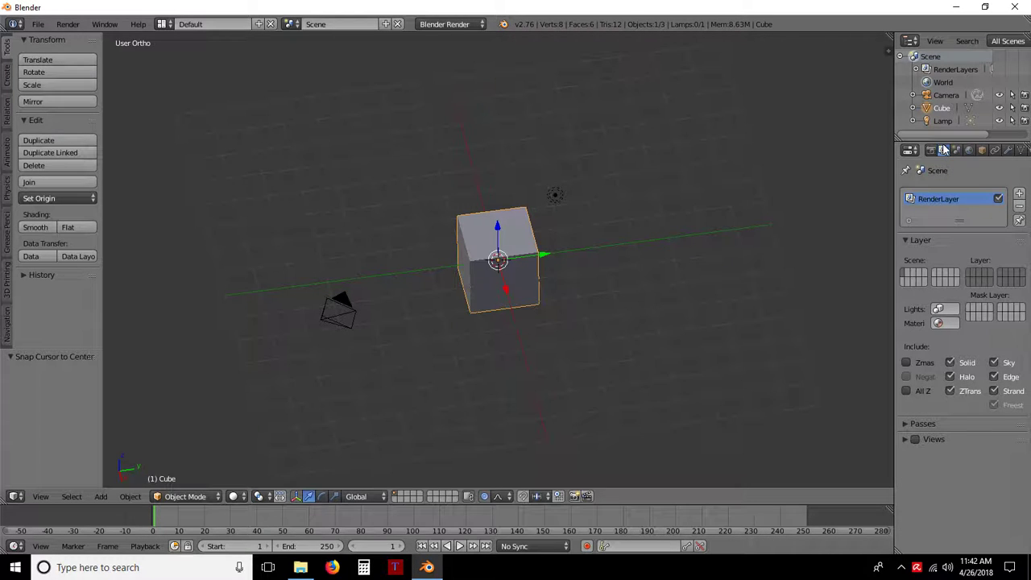
left_click(956, 152)
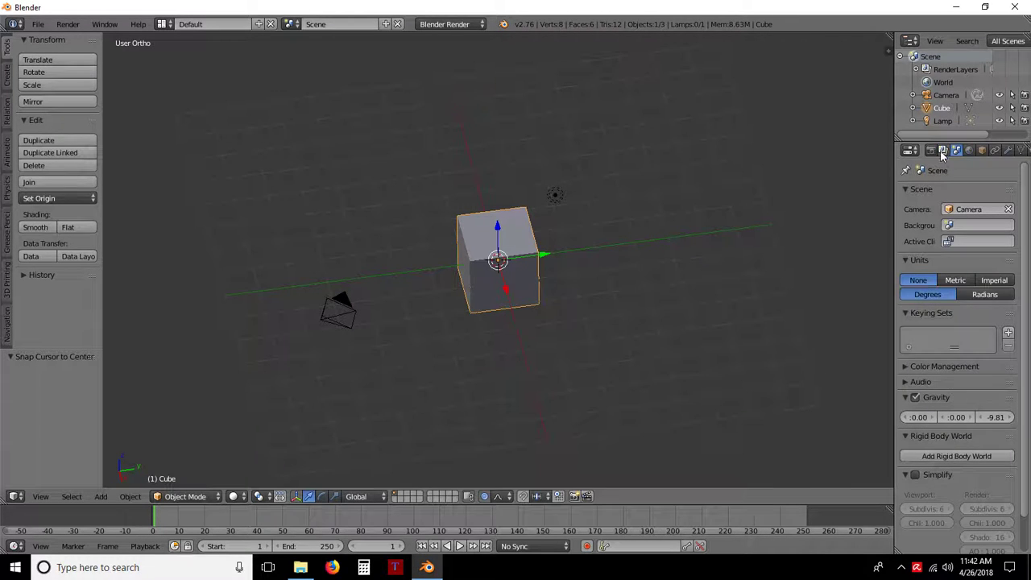
left_click(944, 152)
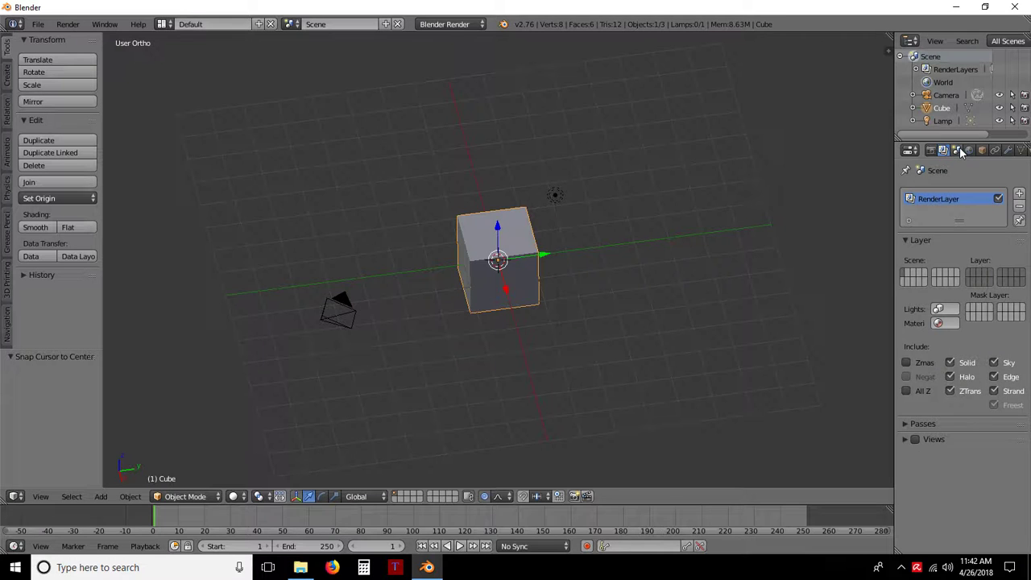
left_click(958, 152)
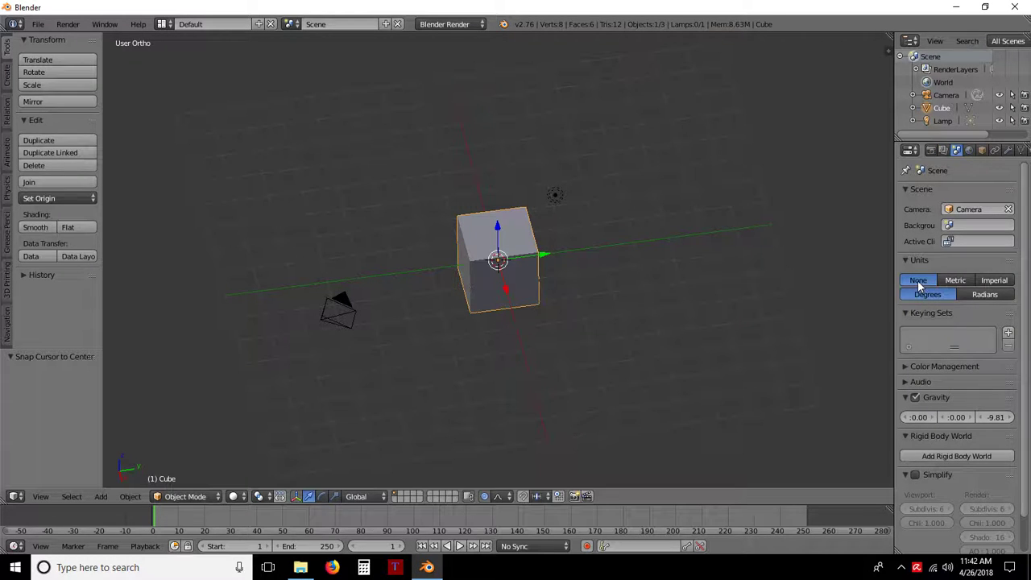
left_click(952, 281)
left_click(994, 281)
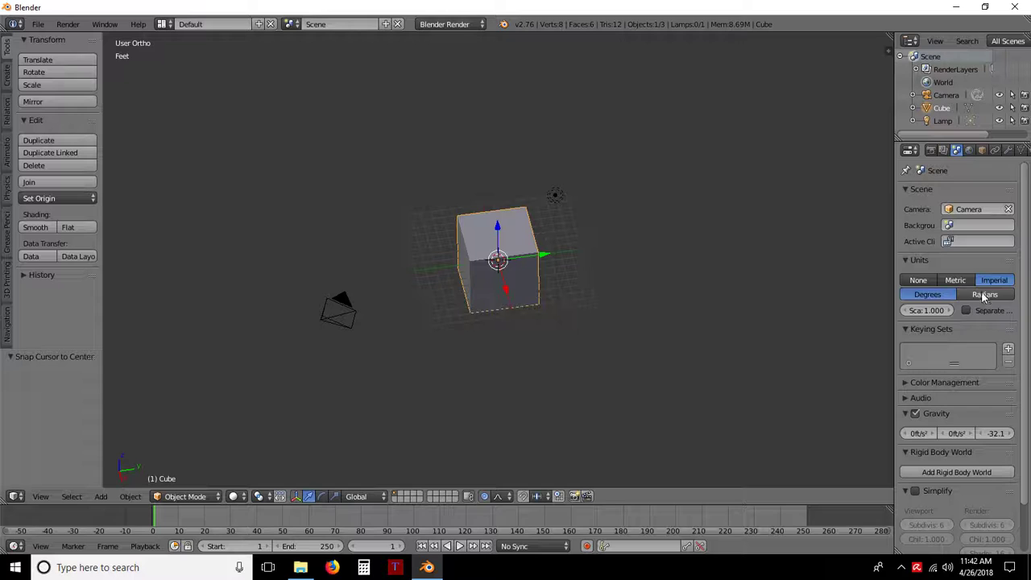
- Try Radians for the scene's angle units, restore Degrees, and set the scene units to Metric
left_click(983, 294)
left_click(935, 295)
left_click(953, 282)
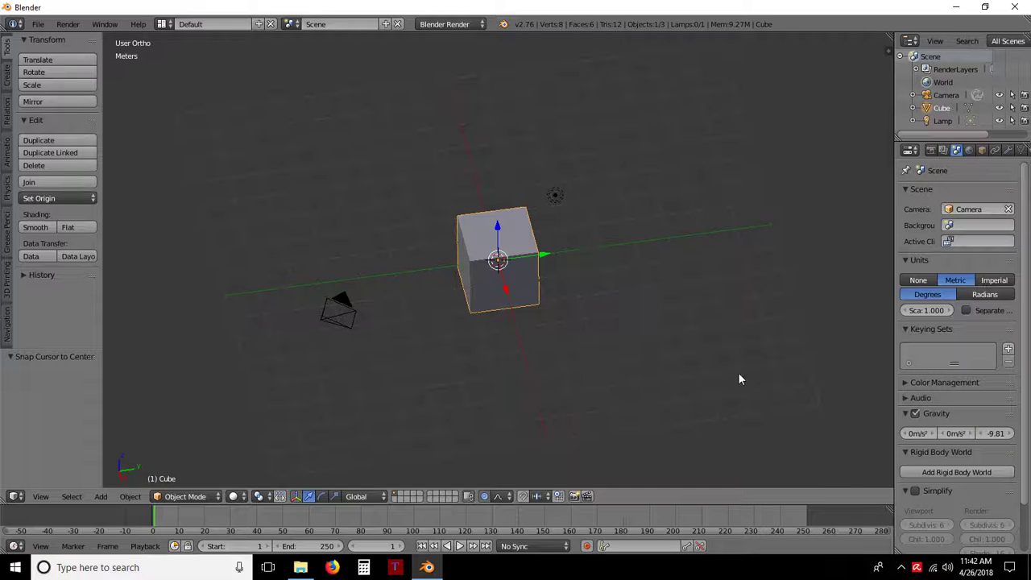
scroll(1011, 305, "down", 3)
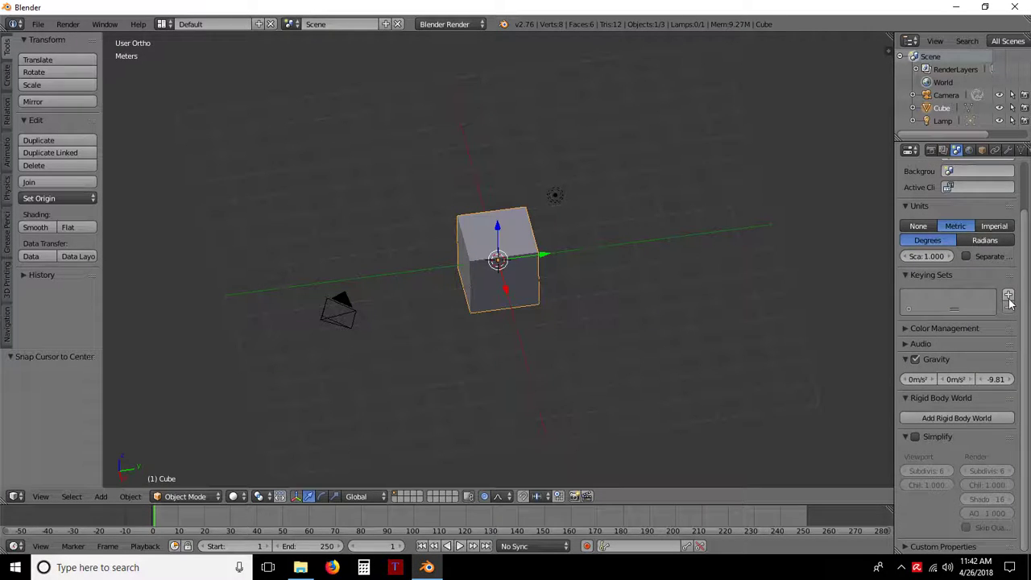
scroll(1011, 303, "up", 3)
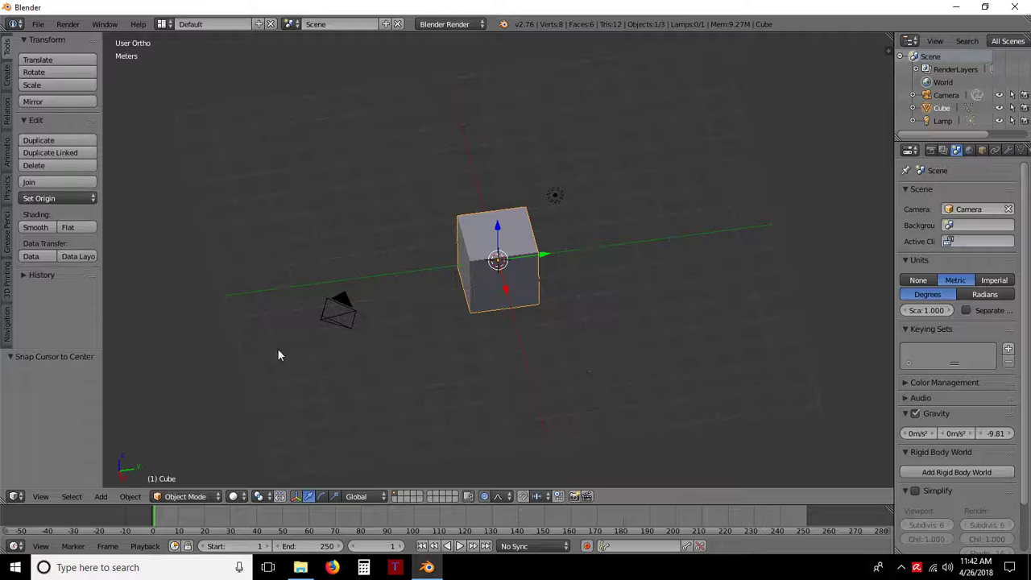
- Save the current scene and preferences as the startup file
left_click(38, 27)
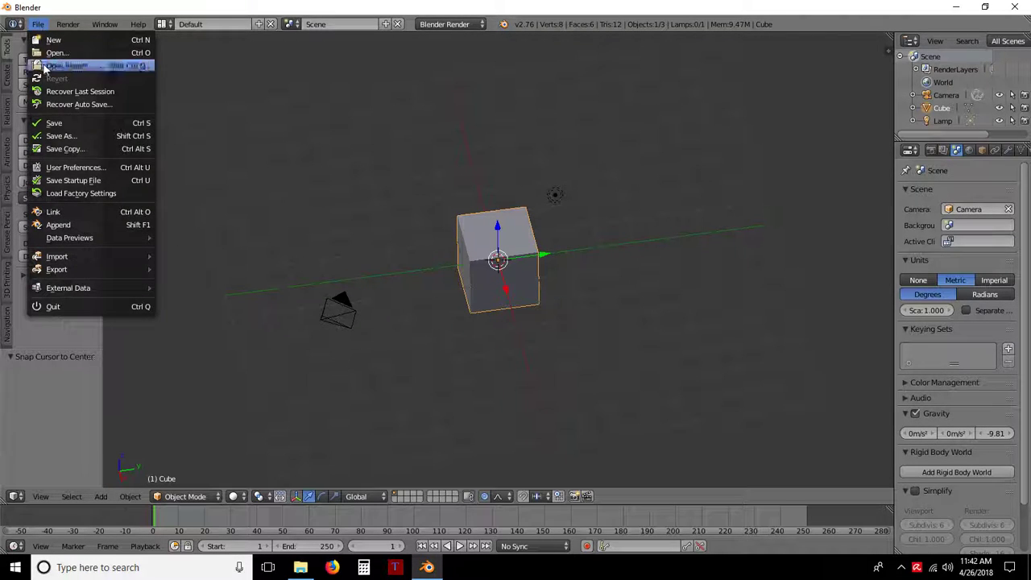
left_click(60, 183)
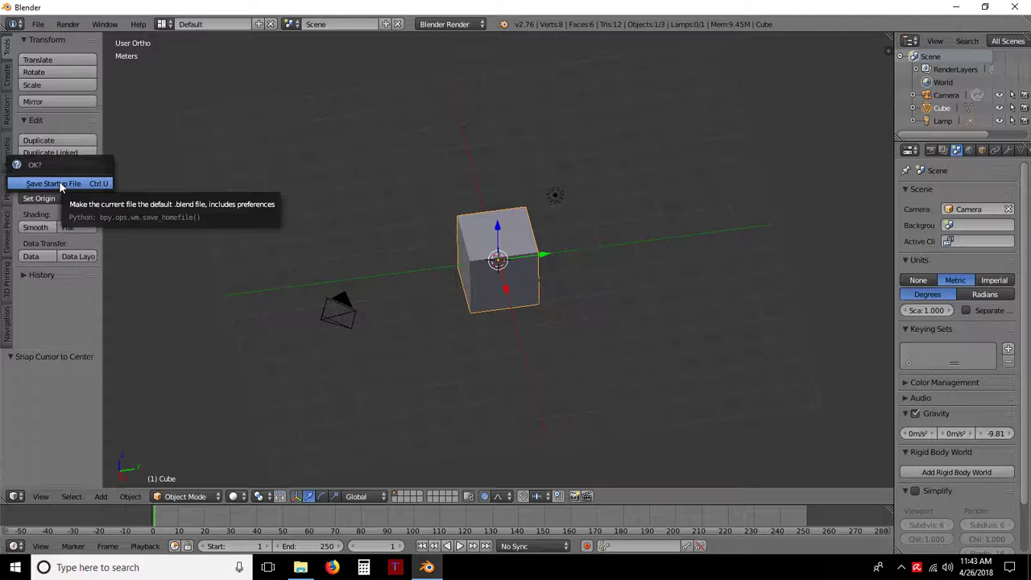
left_click(60, 184)
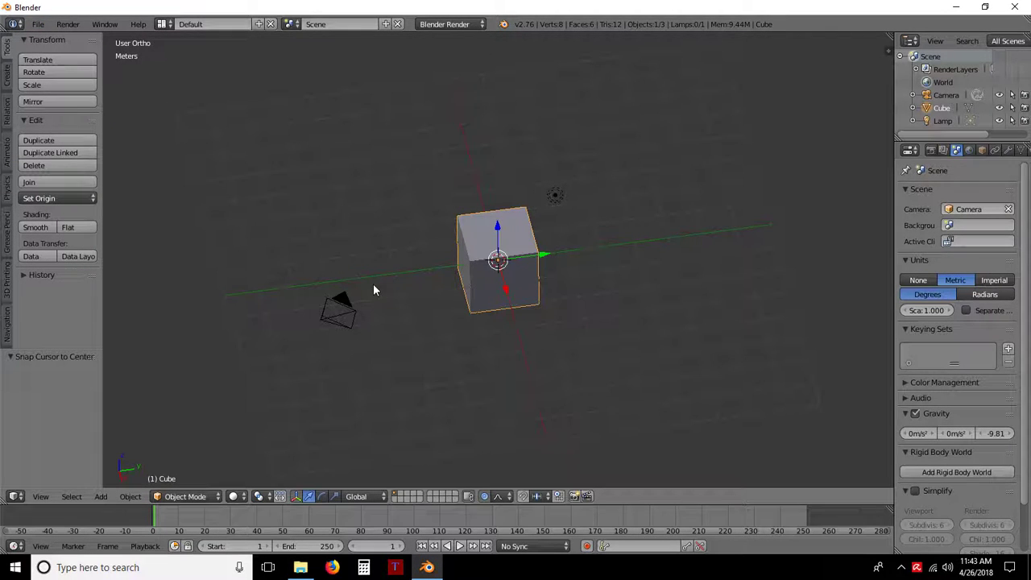
- Switch the window between restored and maximized size, leave it maximized, and save the startup file again
left_click(38, 24)
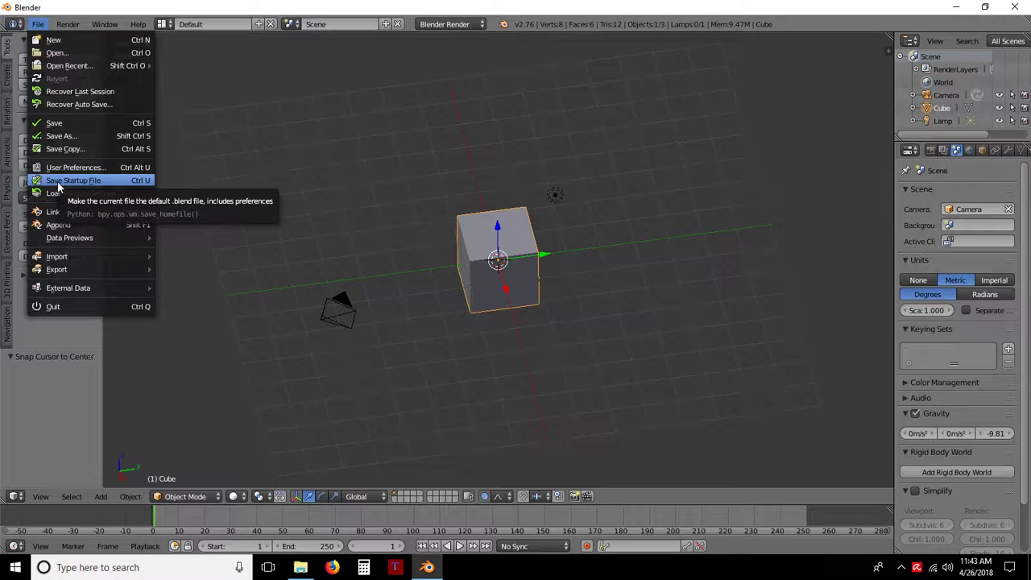
left_click(984, 8)
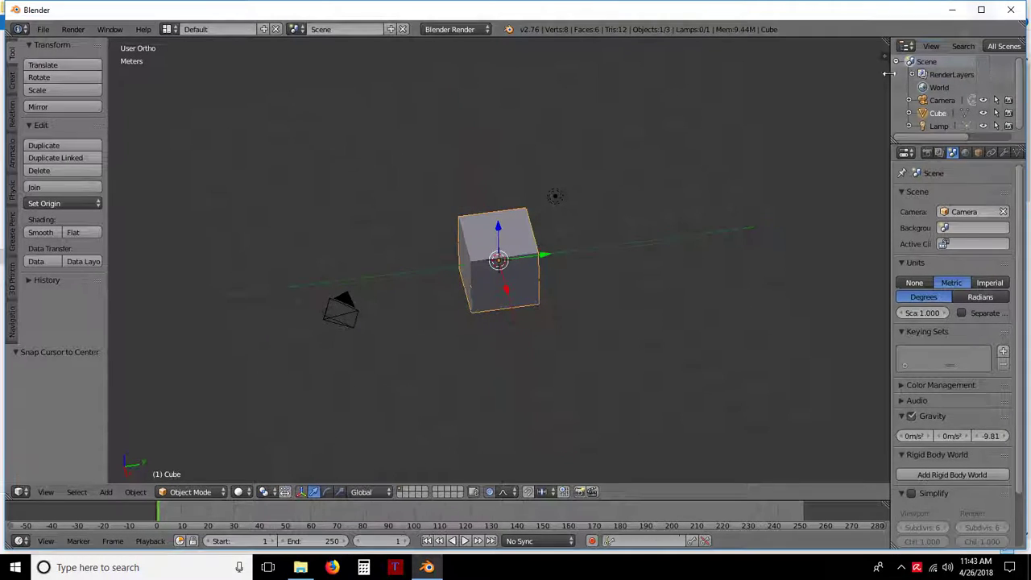
left_click(981, 11)
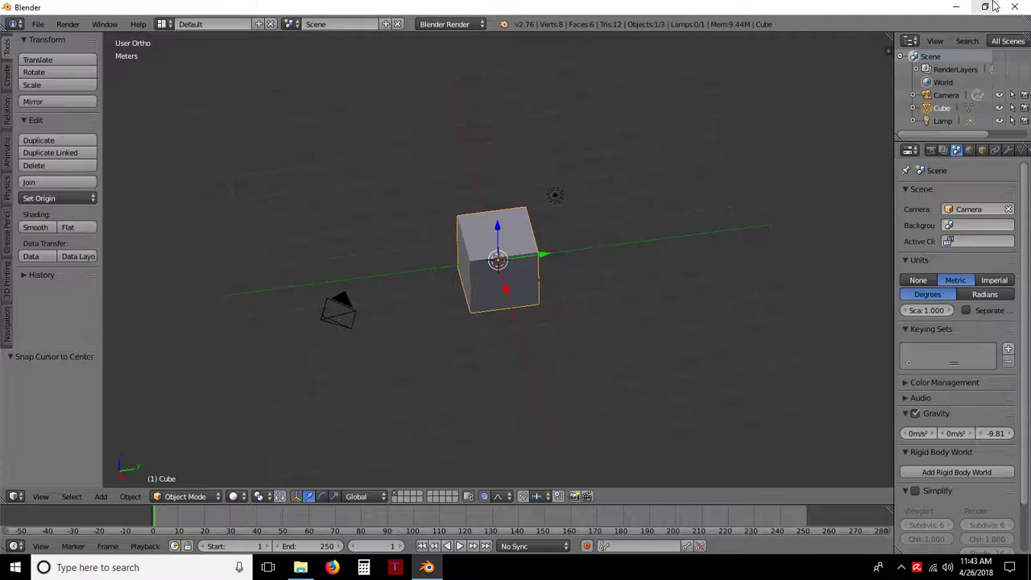
left_click(987, 8)
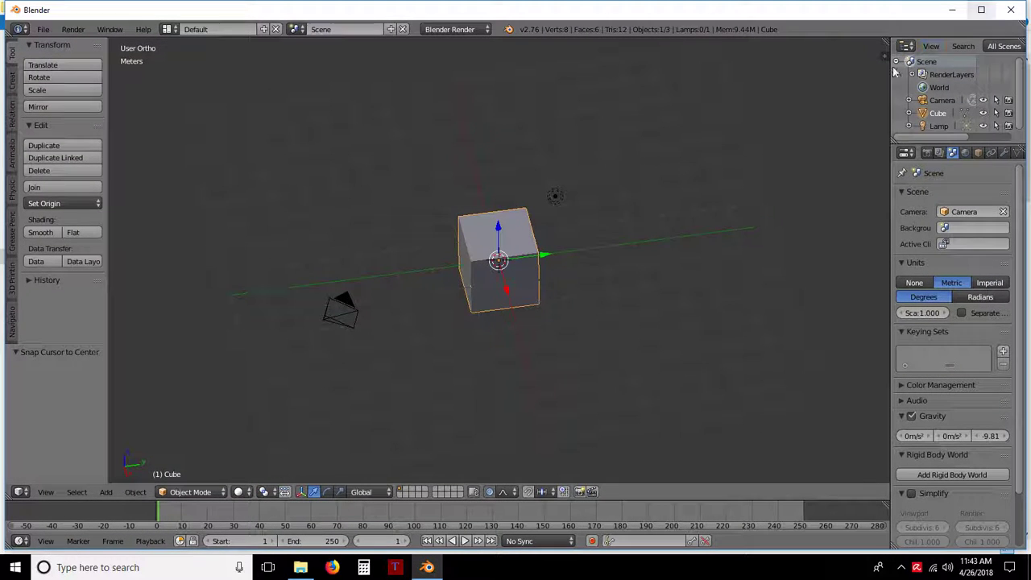
left_click(982, 12)
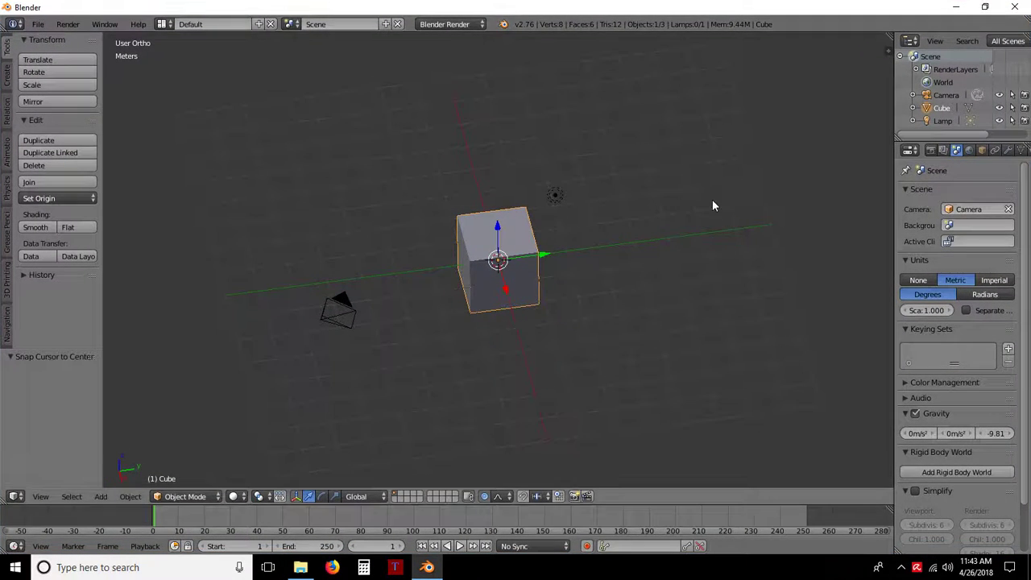
left_click(38, 24)
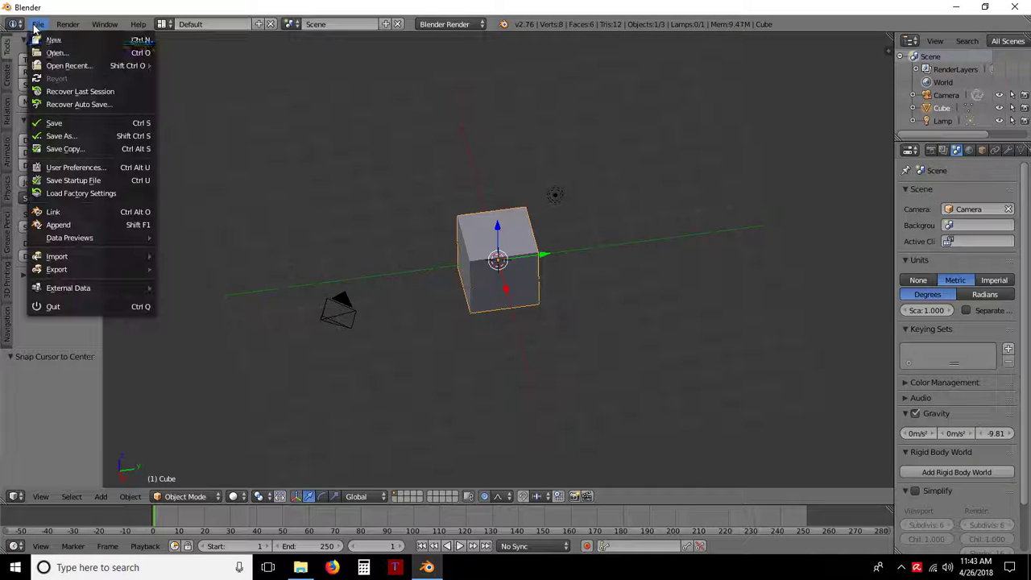
left_click(71, 180)
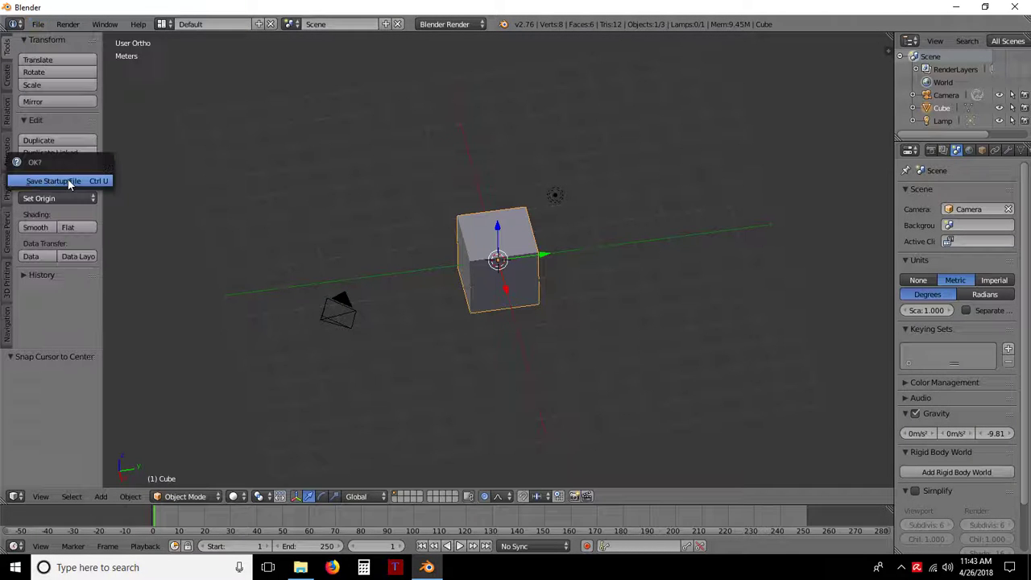
left_click(69, 182)
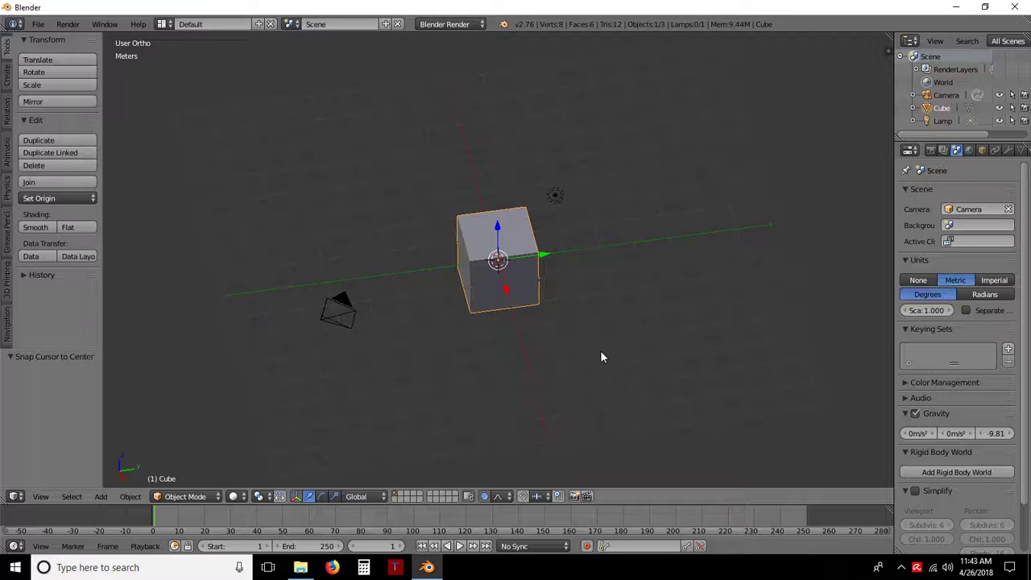
- Show the Render properties and save the startup file with them displayed
middle_click_drag(600, 357, 642, 379)
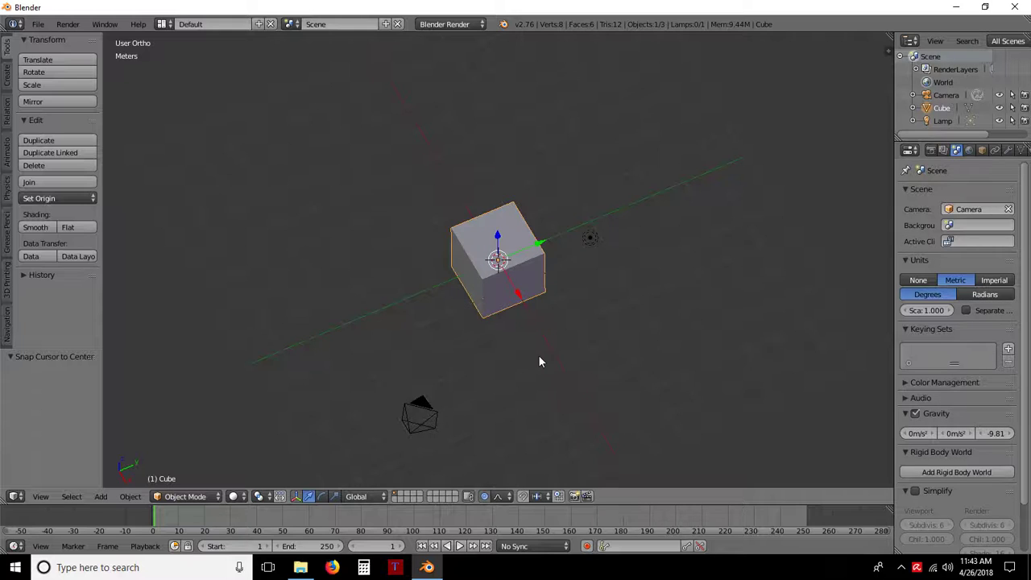
middle_click_drag(539, 362, 546, 336)
scroll(546, 336, "down", 3)
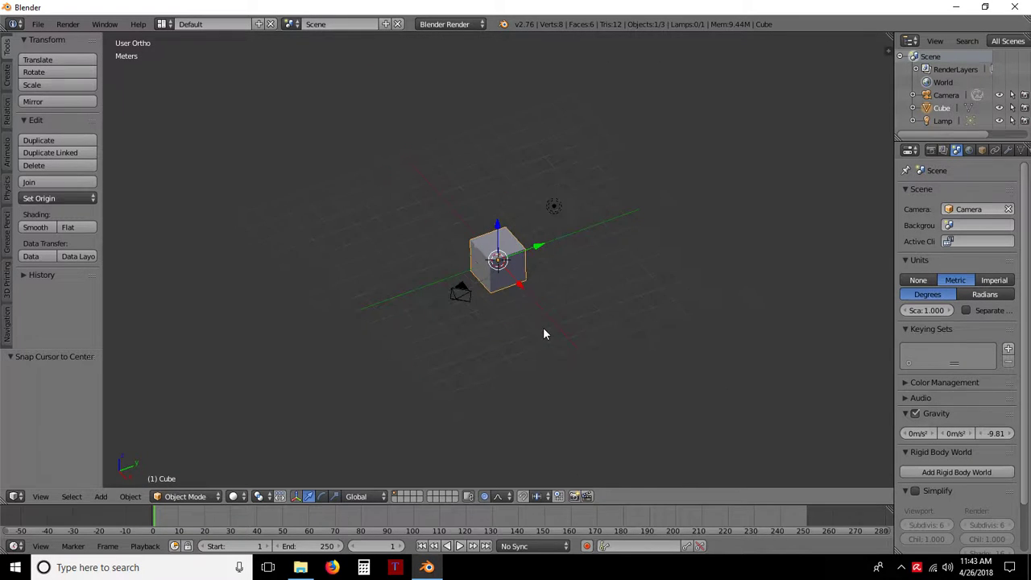
scroll(544, 330, "up", 1)
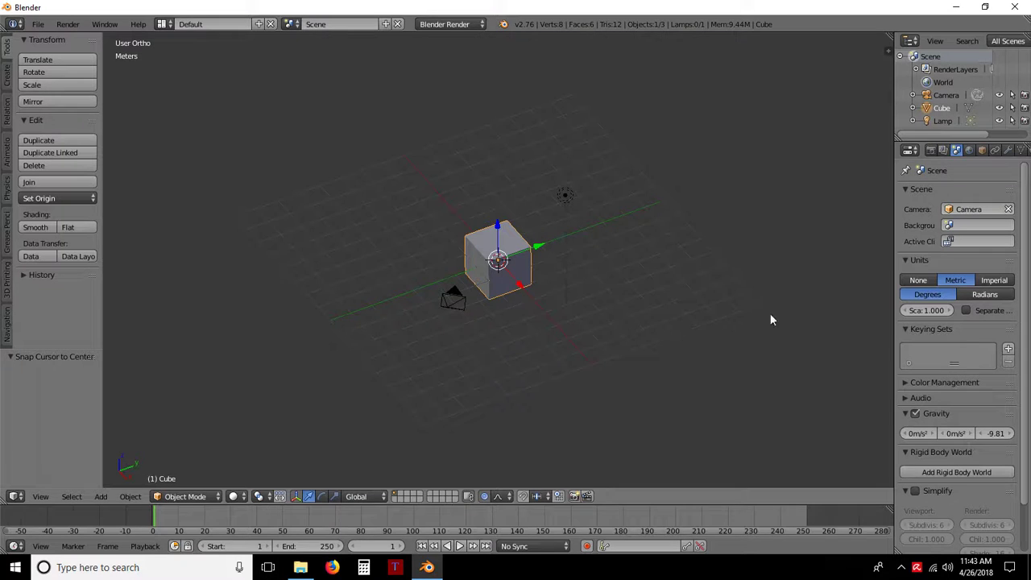
left_click(931, 150)
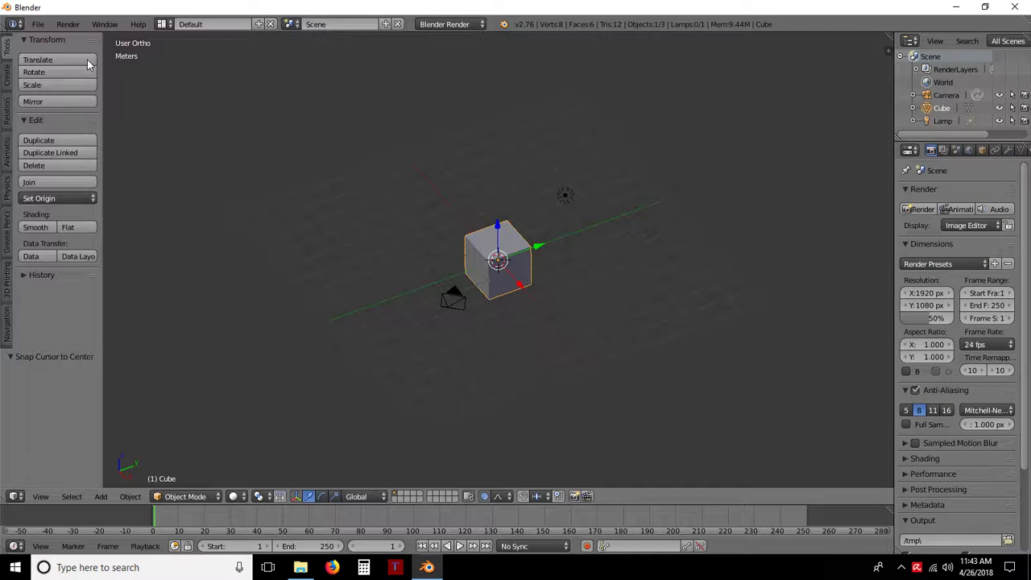
left_click(36, 25)
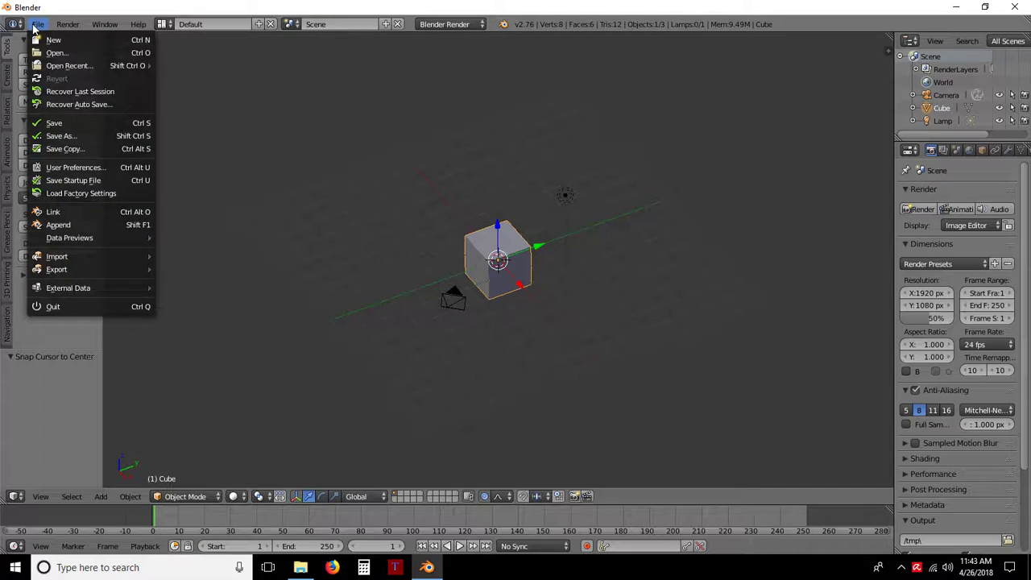
left_click(70, 181)
left_click(68, 178)
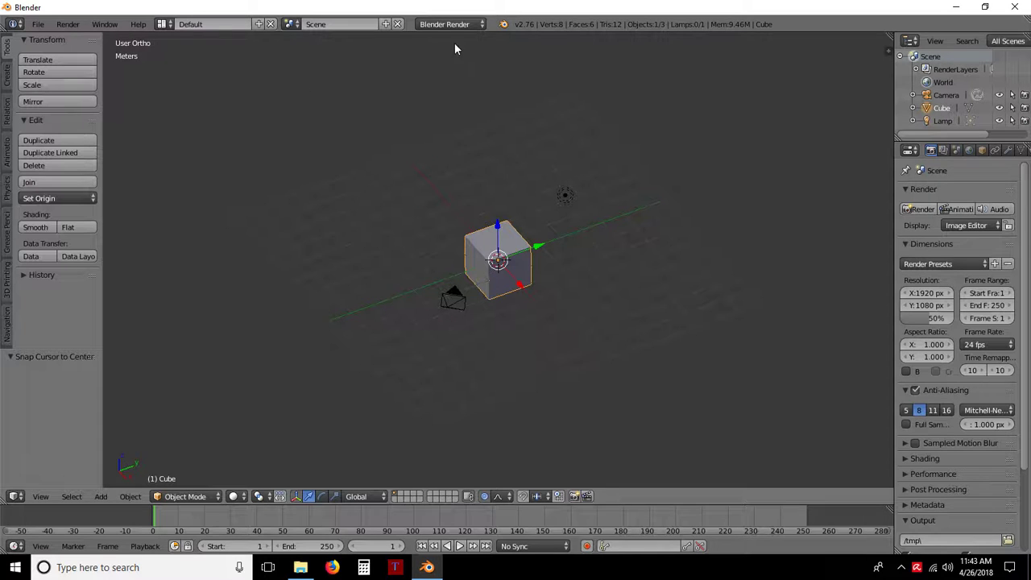
- Try the Blender Game and Cycles Render engines, and return to Blender Render
left_click(479, 25)
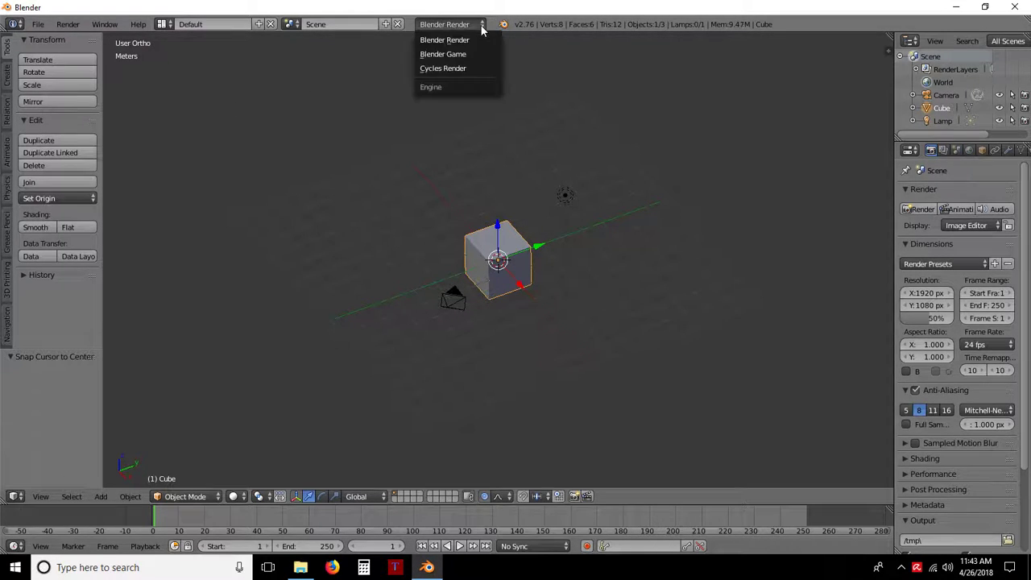
left_click(449, 72)
left_click(473, 26)
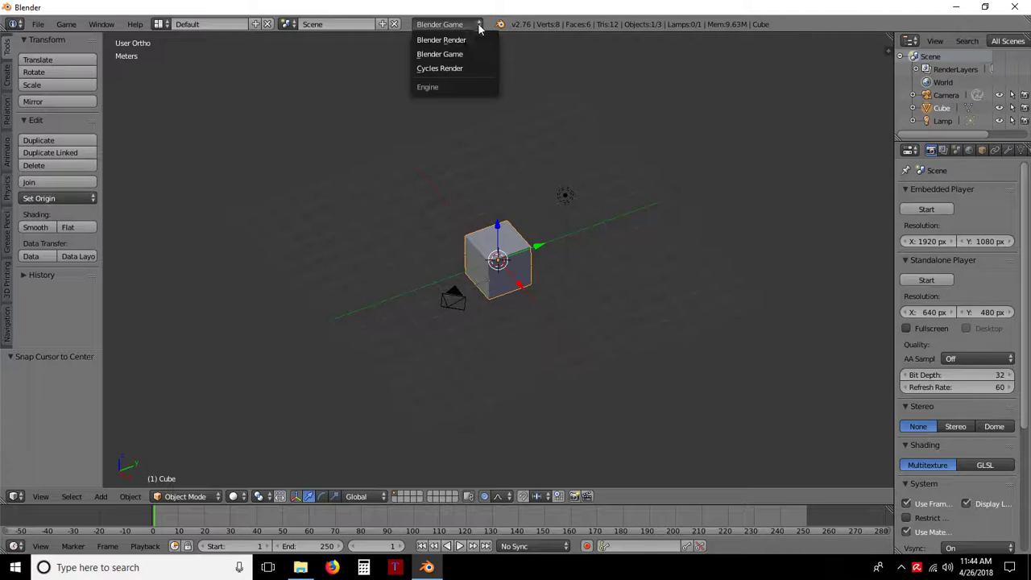
left_click(452, 70)
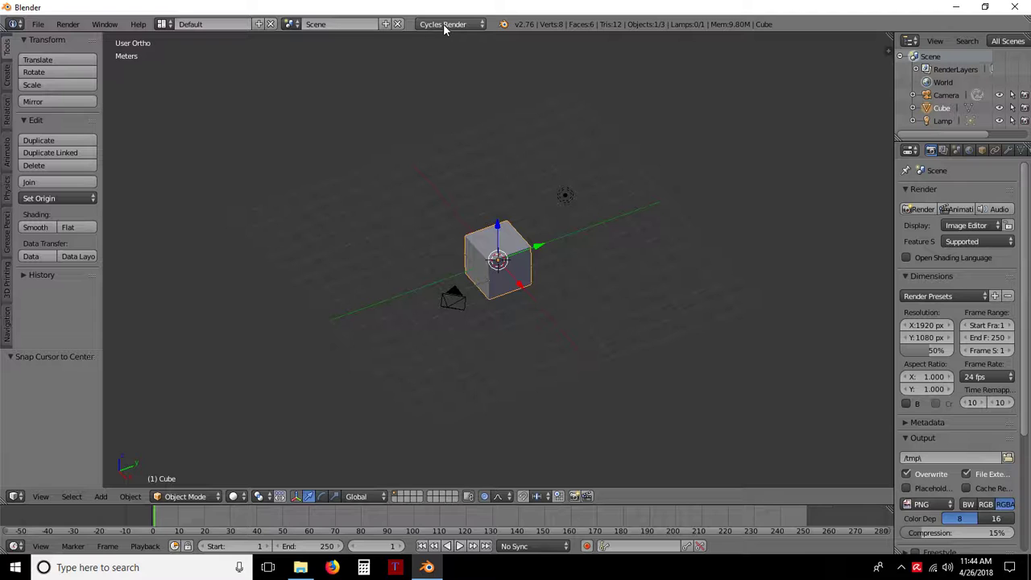
left_click(482, 27)
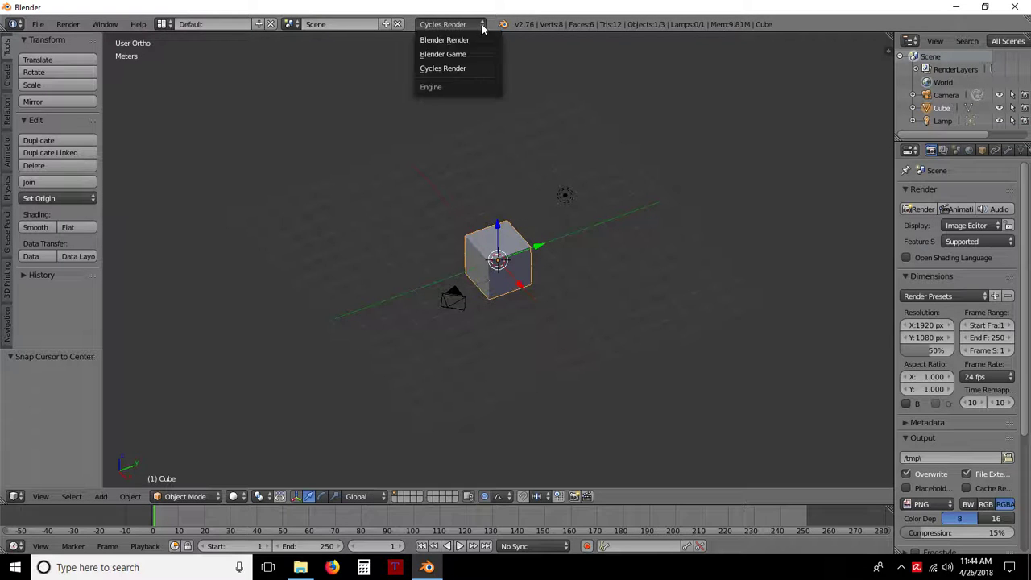
left_click(445, 39)
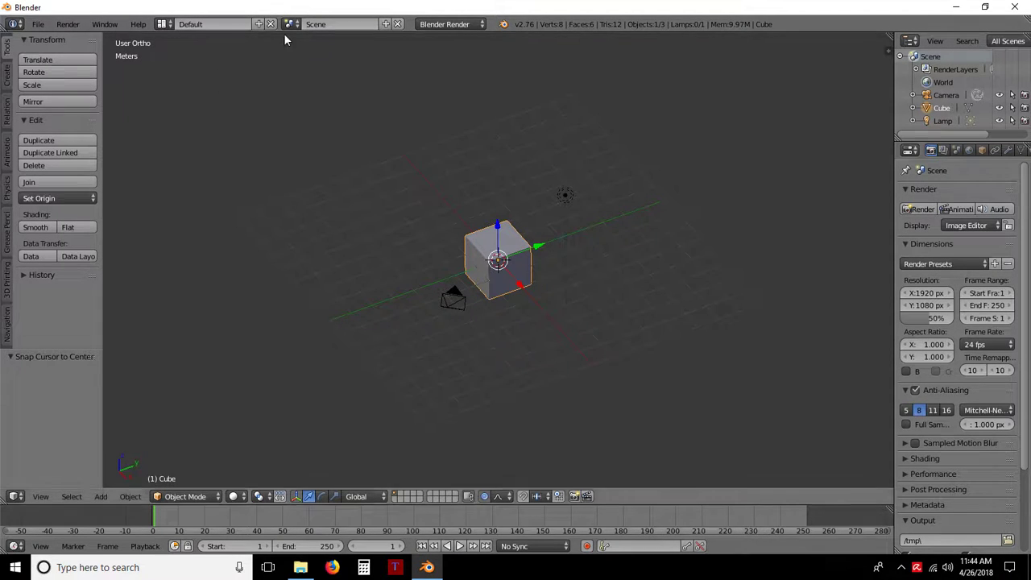
- Look through the available screen layouts, scenes and interaction modes, keeping the Default layout and Object Mode
left_click(165, 24)
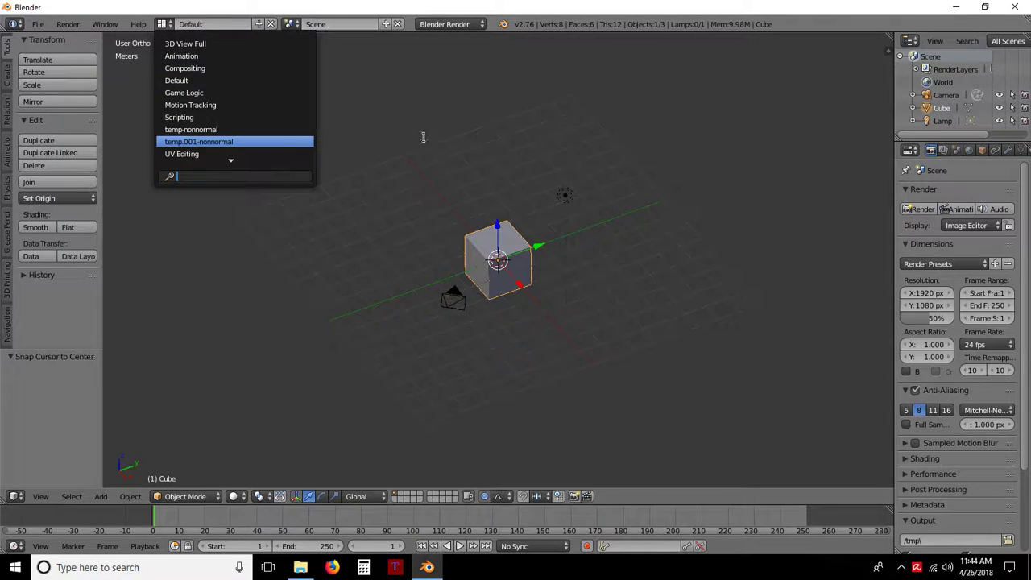
left_click(363, 104)
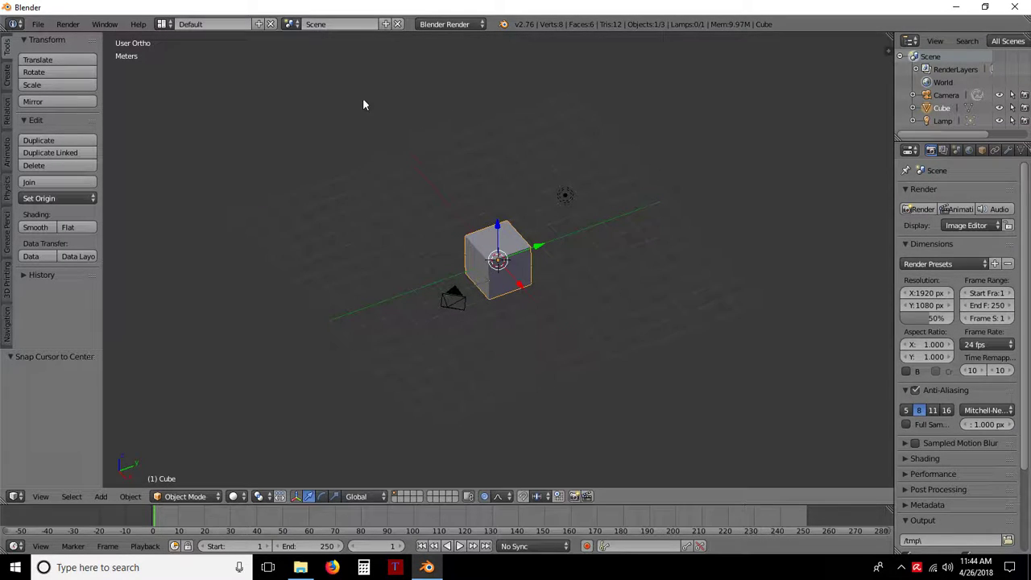
left_click(295, 26)
left_click(295, 25)
left_click(181, 499)
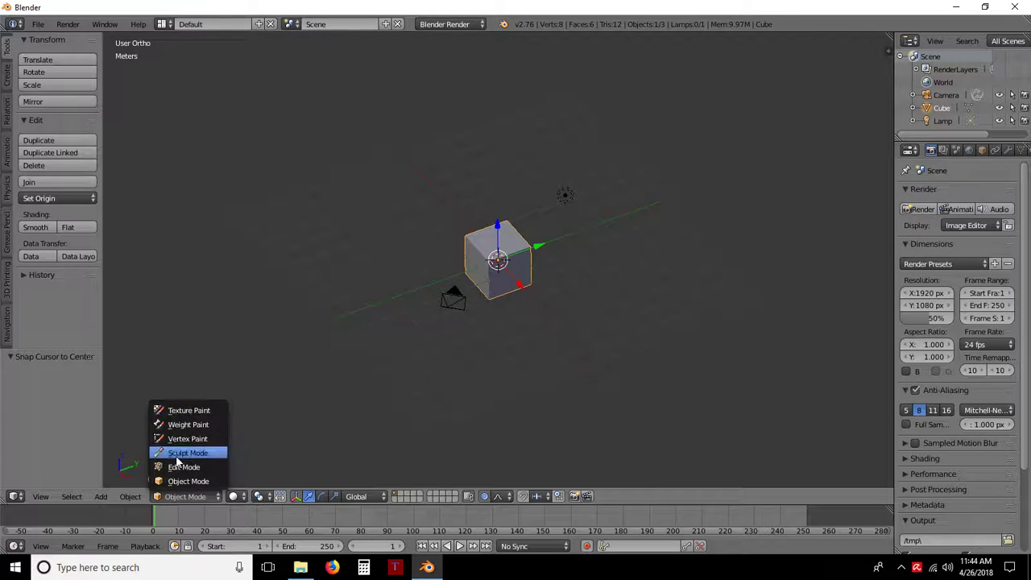
left_click(172, 482)
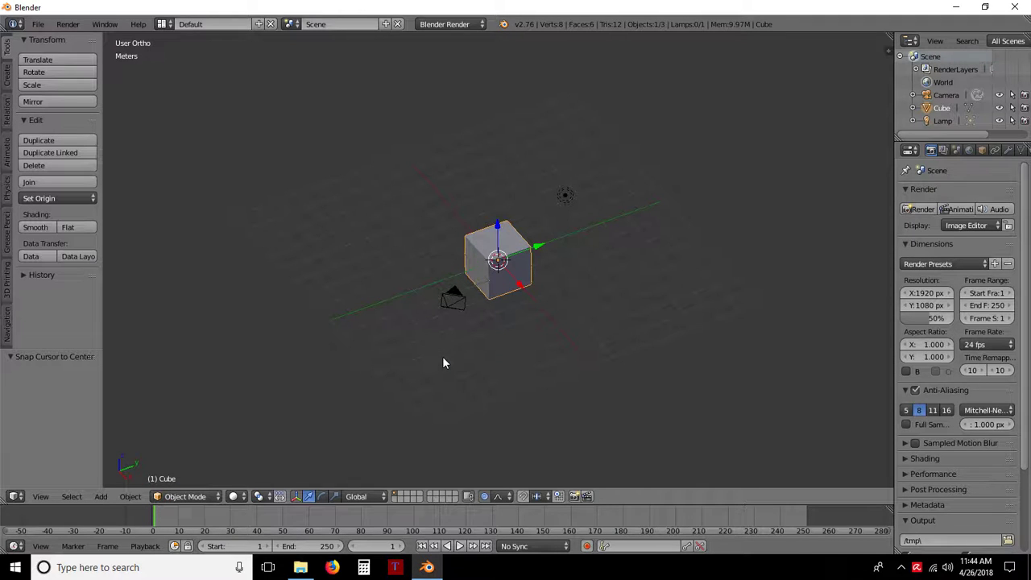
- Switch the cube to Edit Mode and return it to Object Mode
key("Tab")
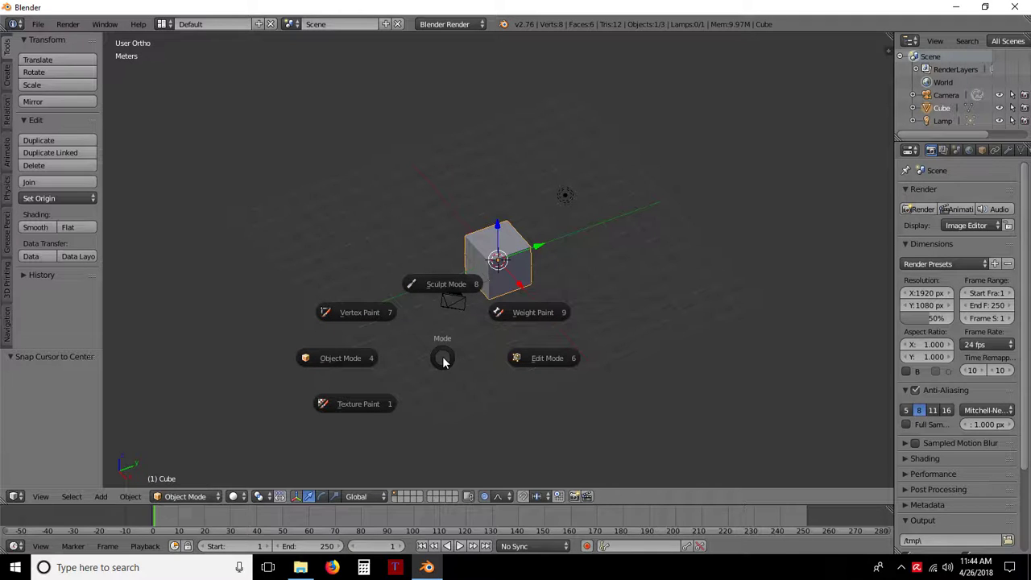
left_click(531, 360)
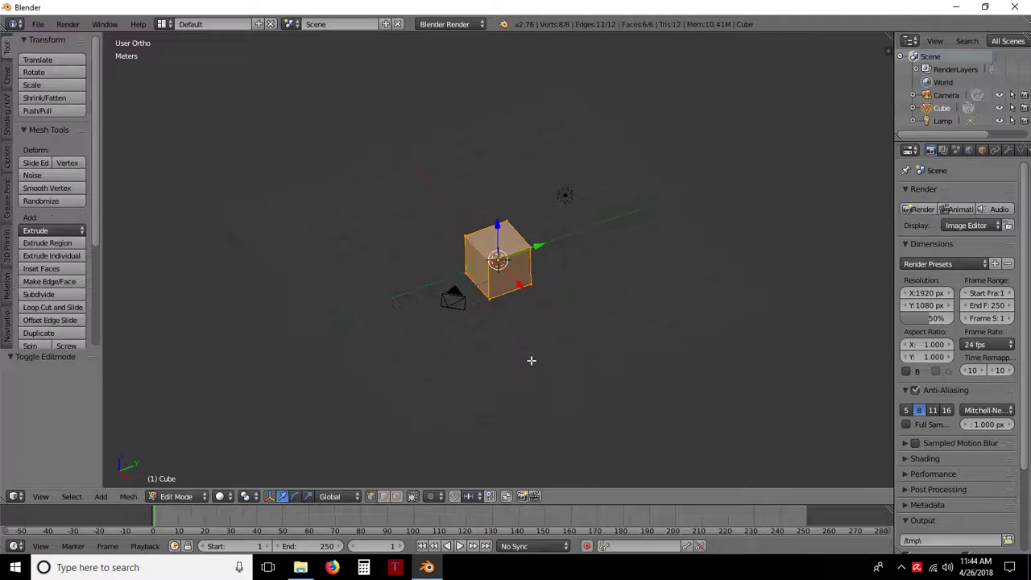
key("Tab")
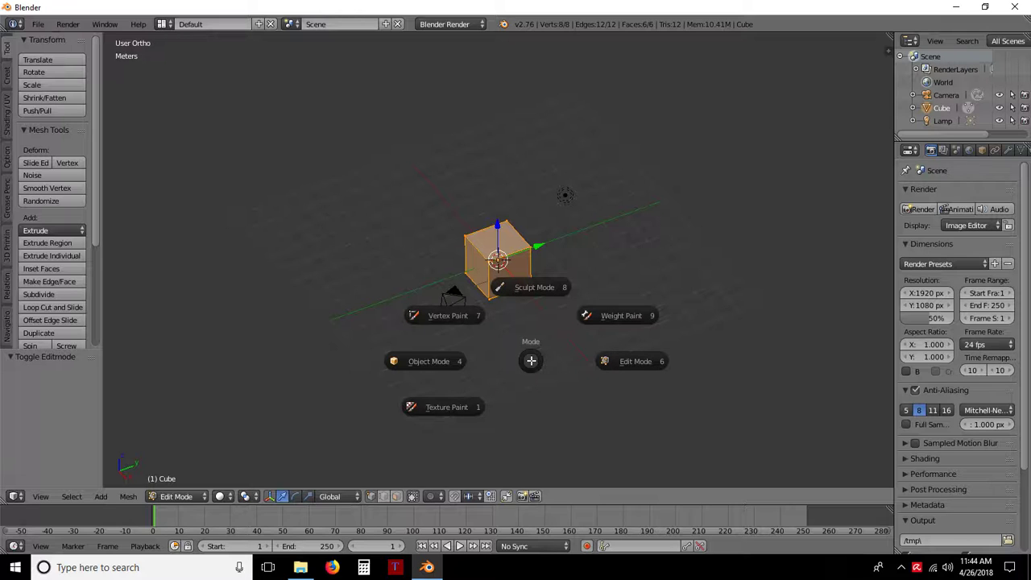
left_click(531, 360)
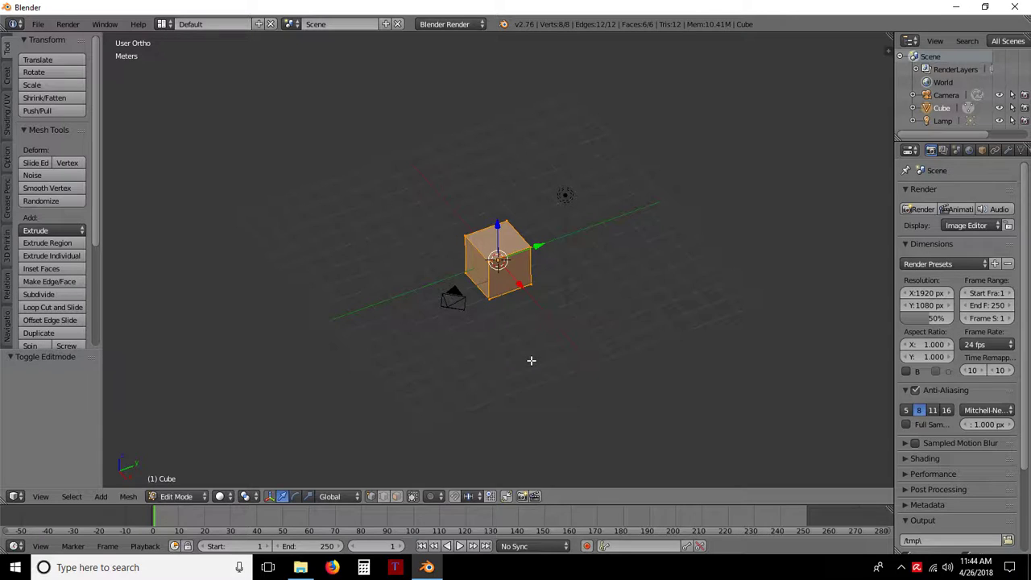
key("Tab")
left_click(531, 361)
key("Tab")
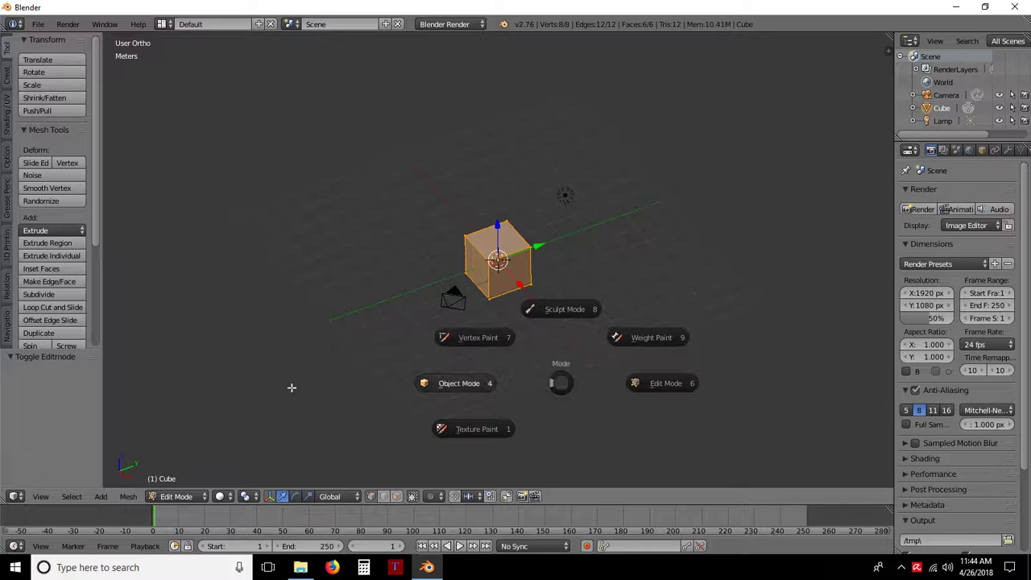
left_click(432, 385)
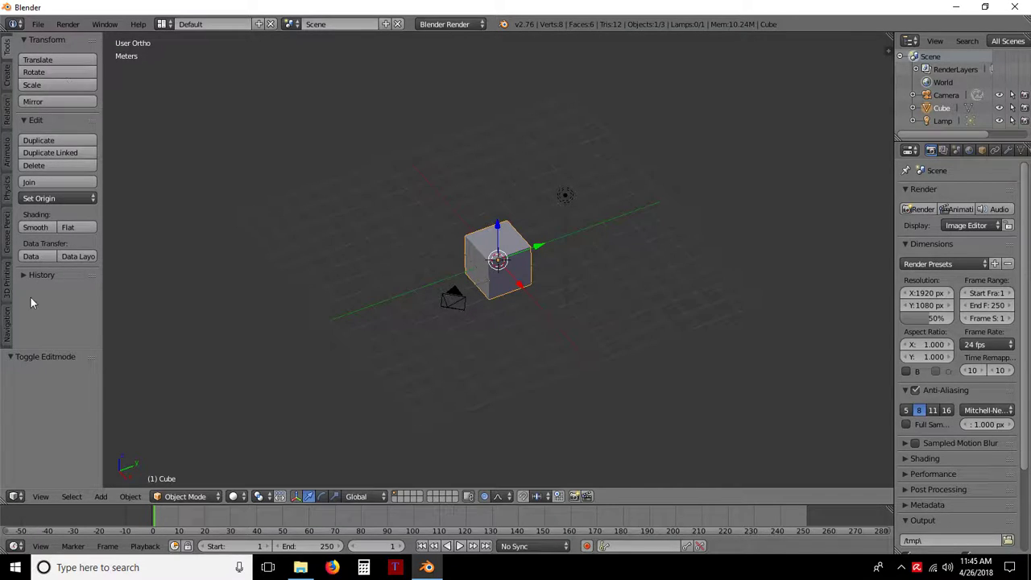
- Toggle the 3D manipulator off and on, try its rotate and scale modes on the cube, and return to the translate manipulator
left_click(295, 496)
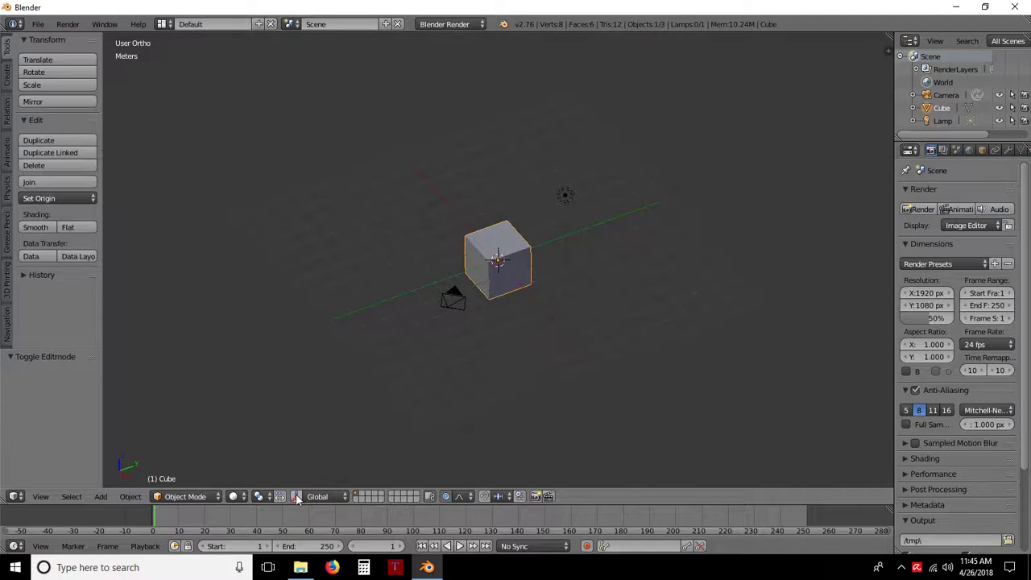
left_click(296, 497)
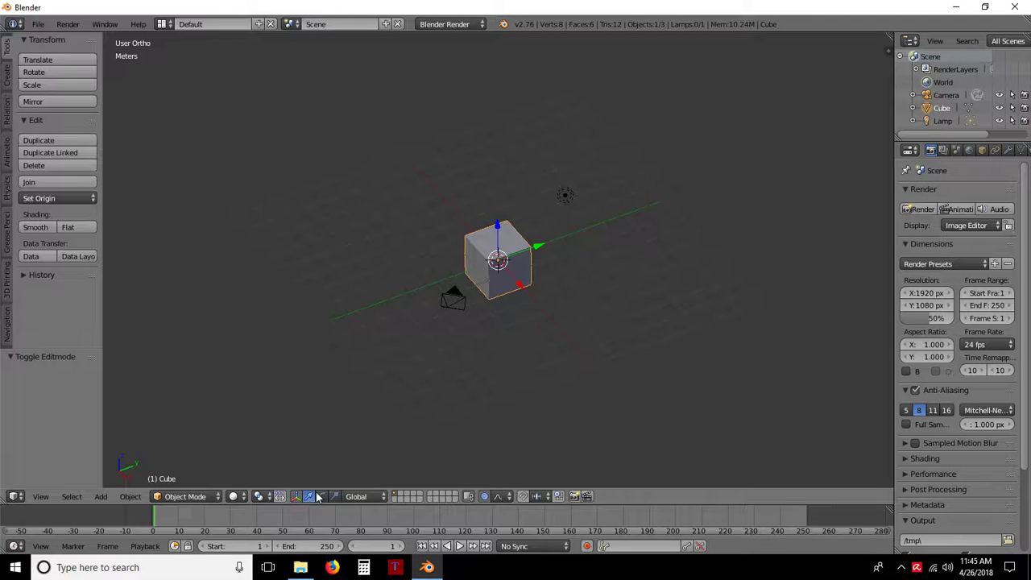
left_click(322, 496)
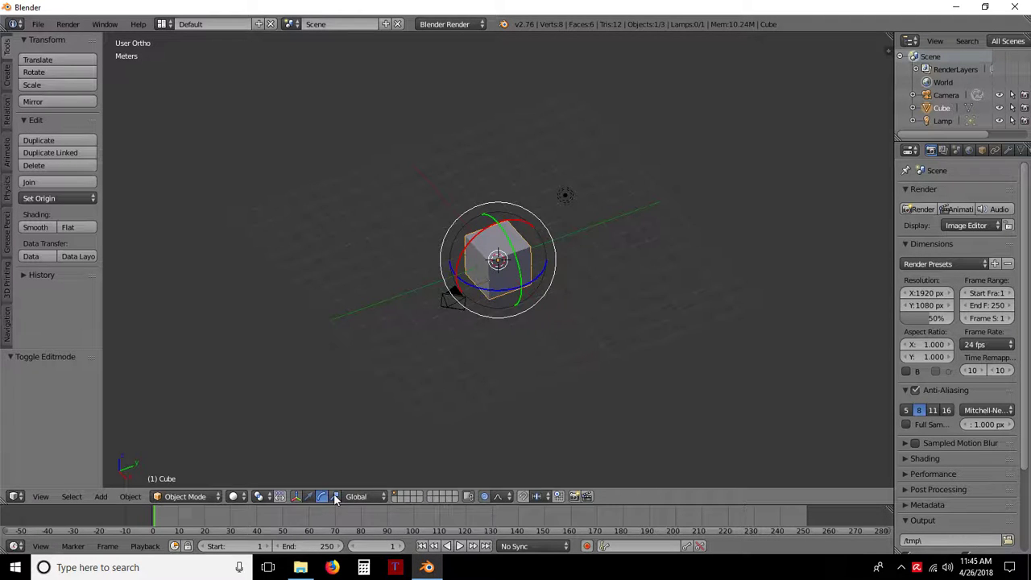
left_click(336, 497)
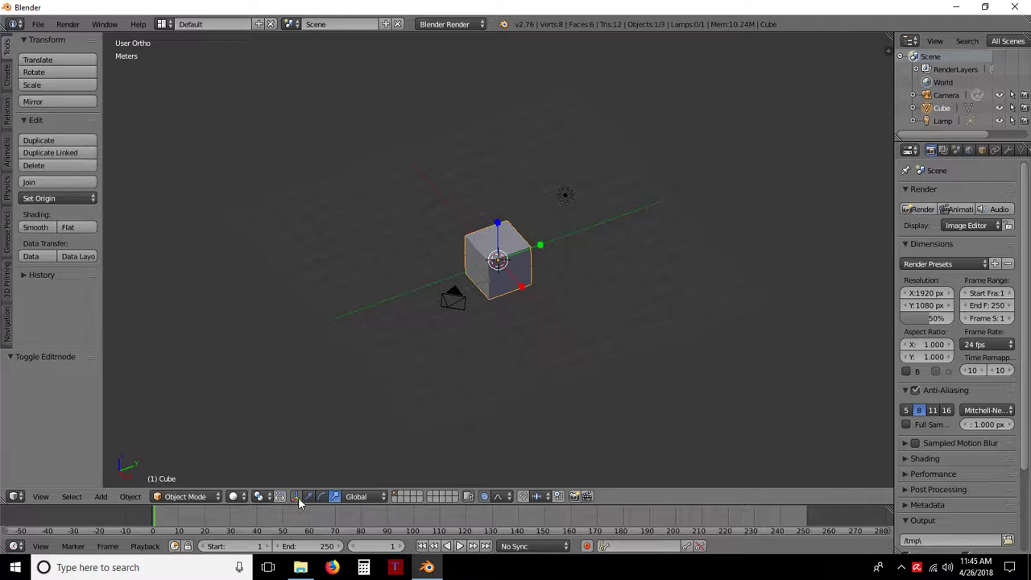
left_click(296, 496)
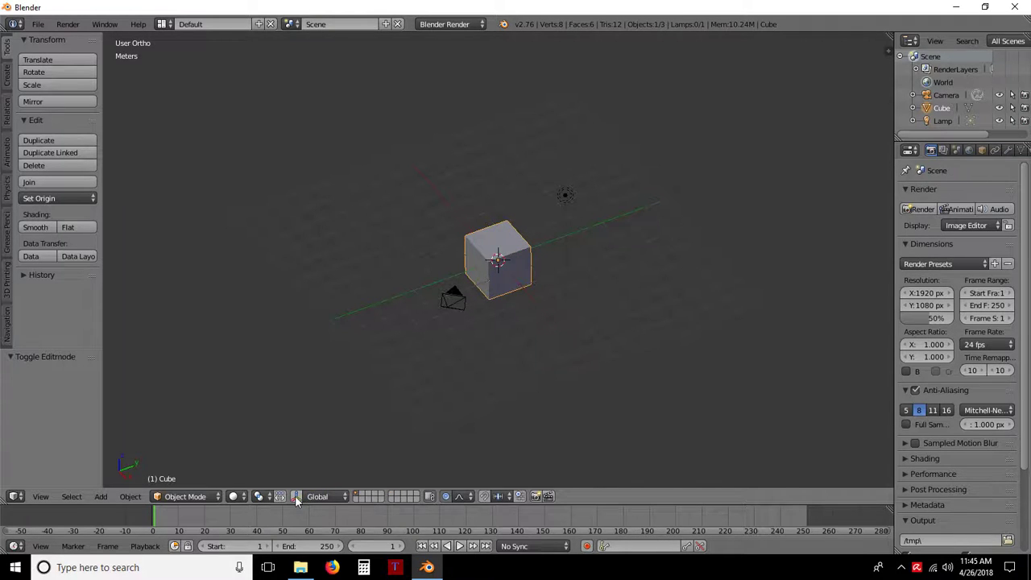
left_click(296, 497)
left_click(309, 497)
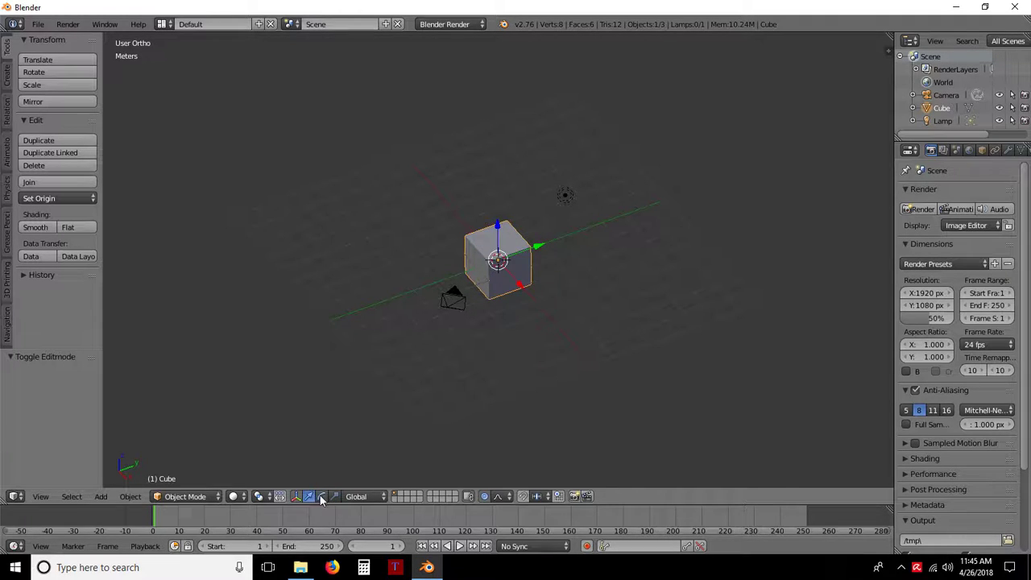
left_click(322, 496)
left_click(335, 497)
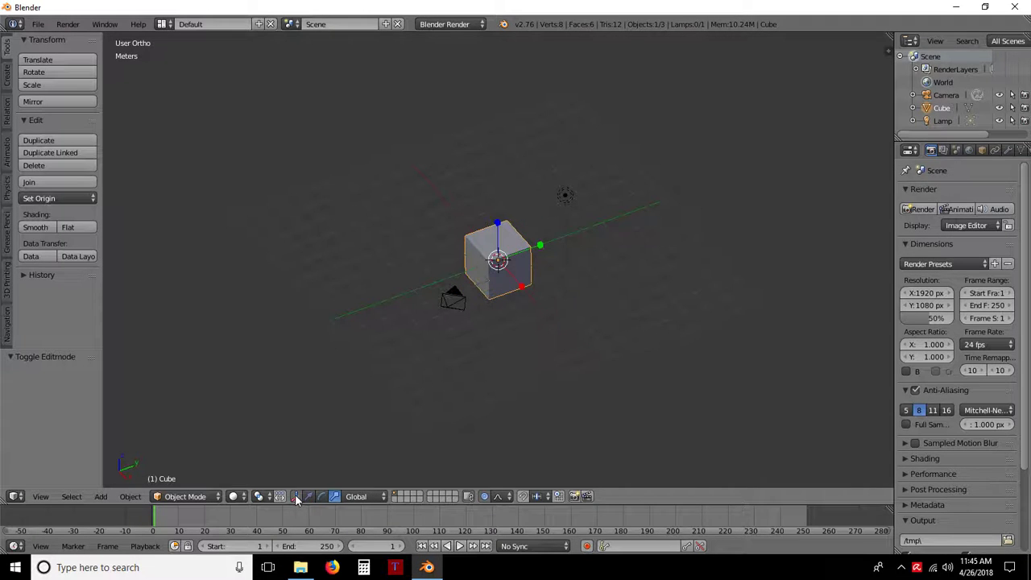
left_click(296, 496)
left_click(297, 496)
left_click(310, 497)
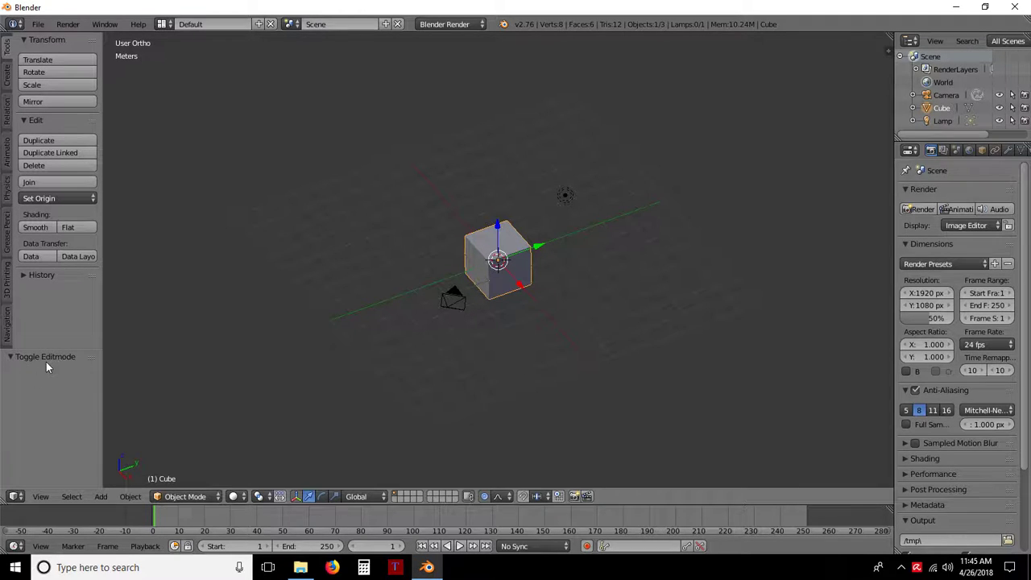
- Delete the default cube and add a mesh cylinder at the scene's origin
key("x")
left_click(522, 308)
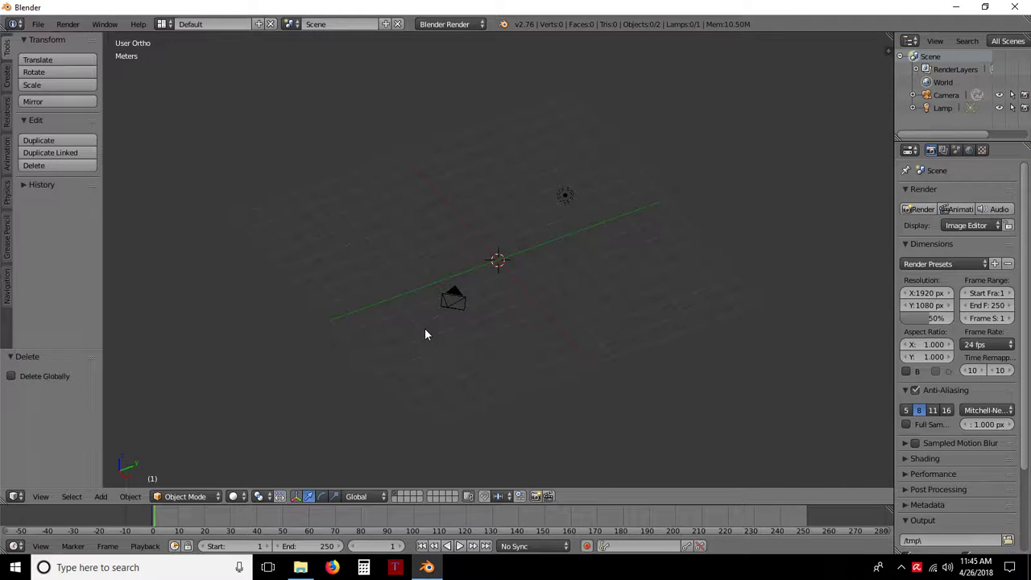
key("shift+a")
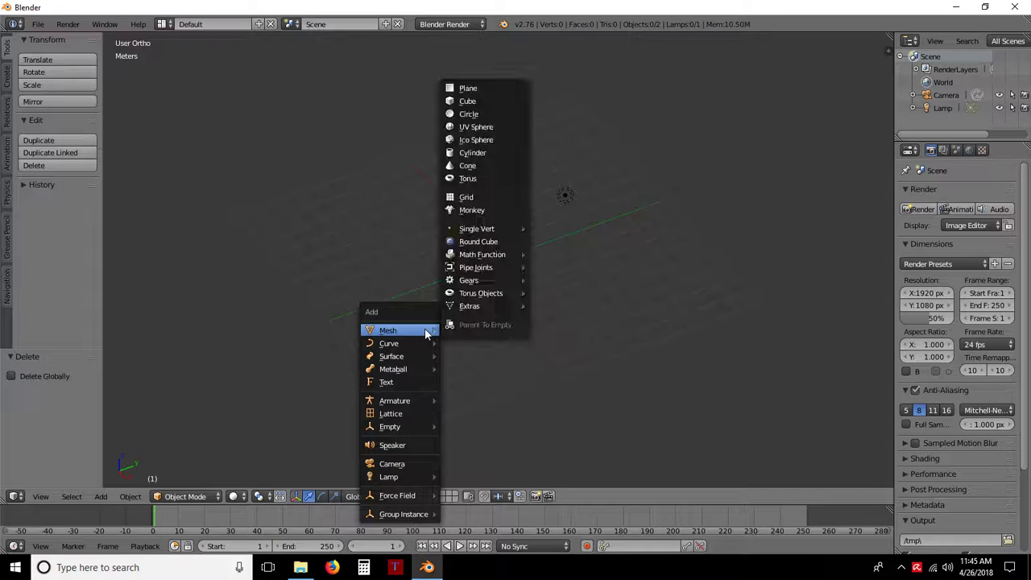
left_click(100, 497)
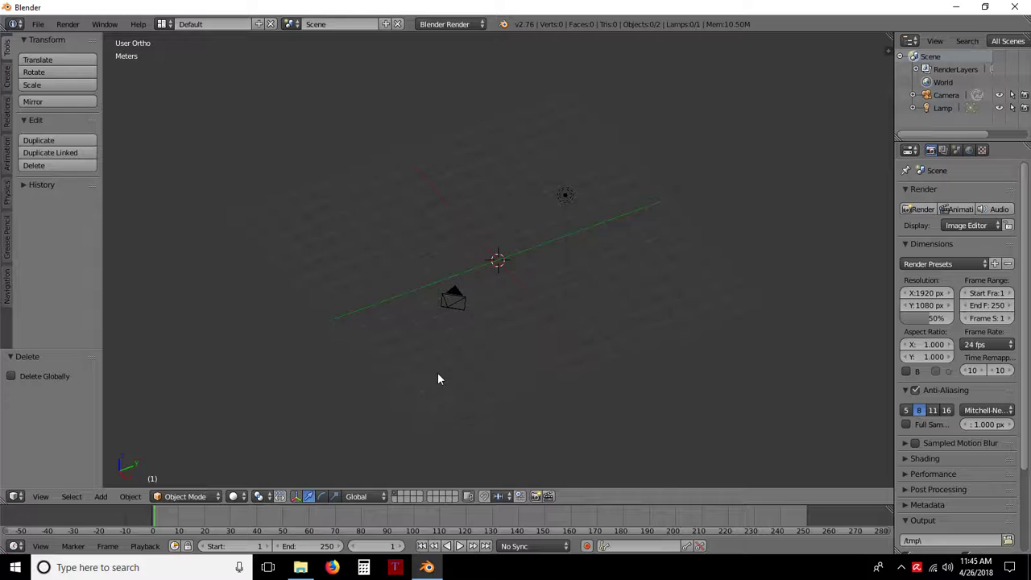
key("ctrl+a")
key("Escape")
key("shift+a")
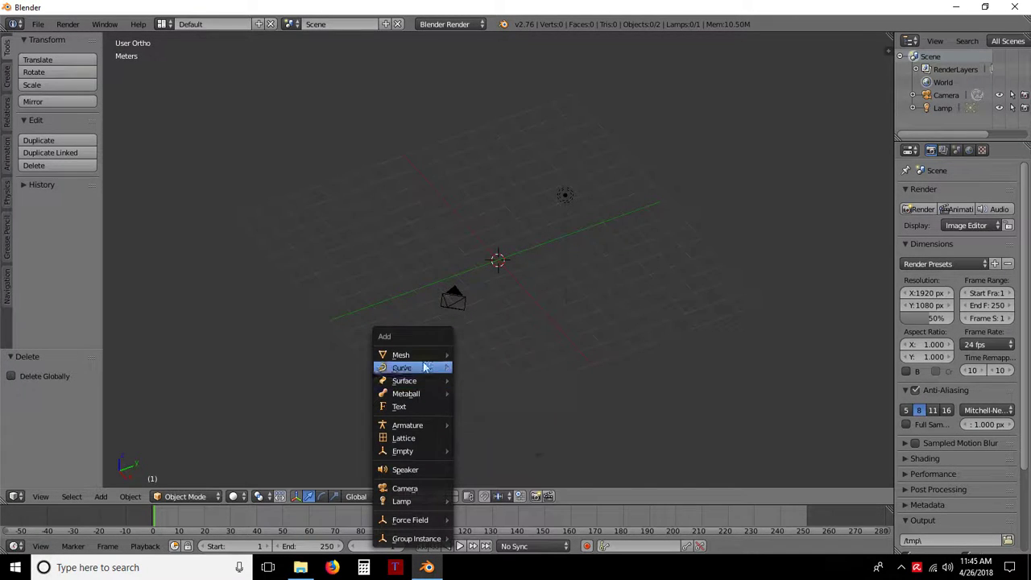
mouse_move(423, 357)
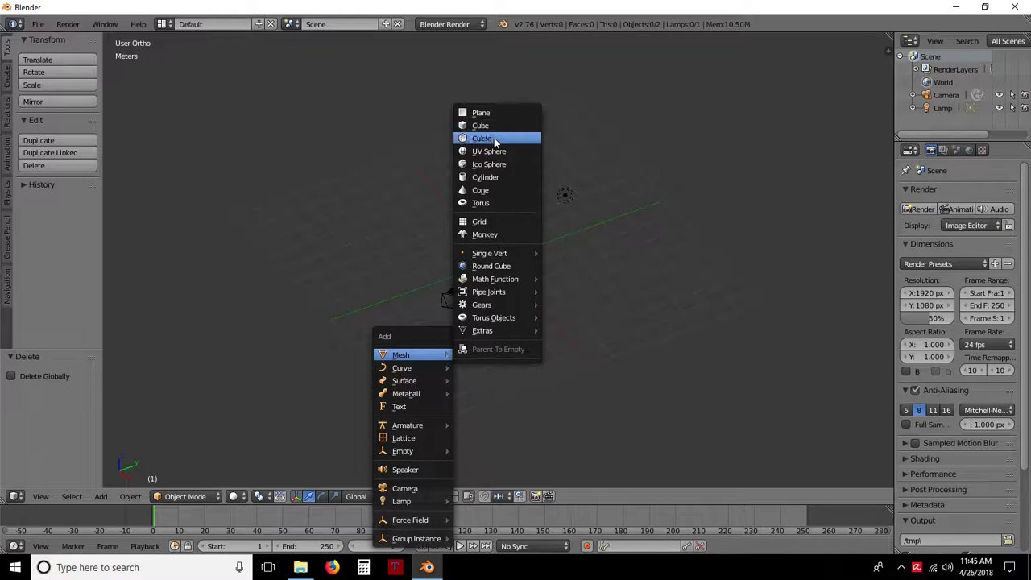
left_click(497, 178)
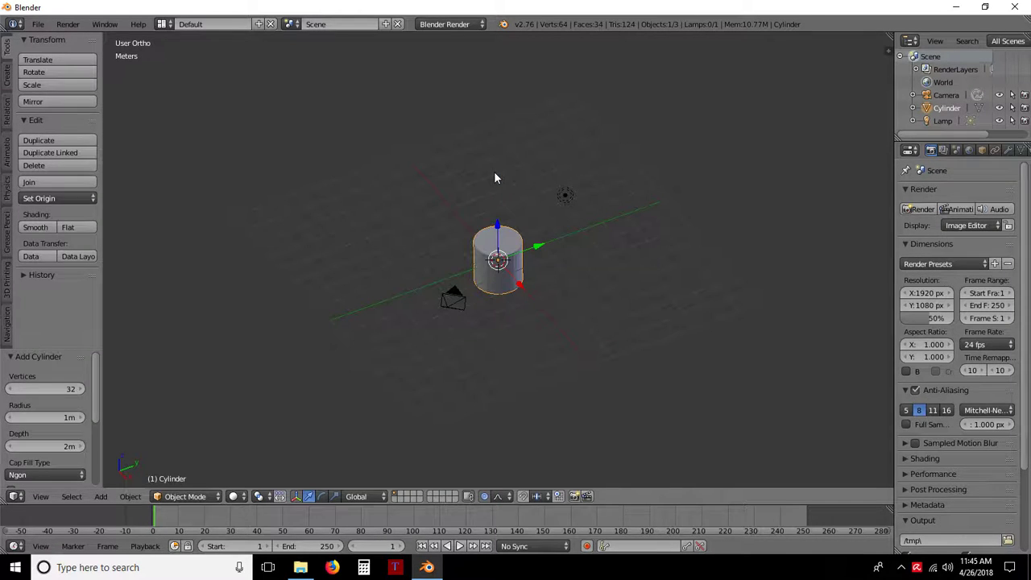
- Look through the new cylinder's creation settings and set its vertices to 64
scroll(31, 379, "down", 4)
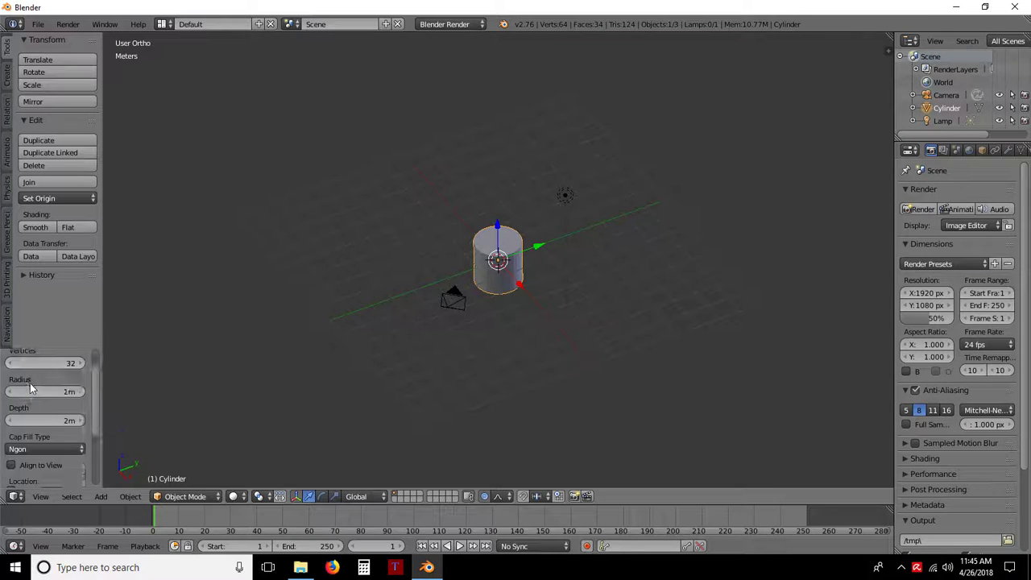
scroll(31, 378, "up", 4)
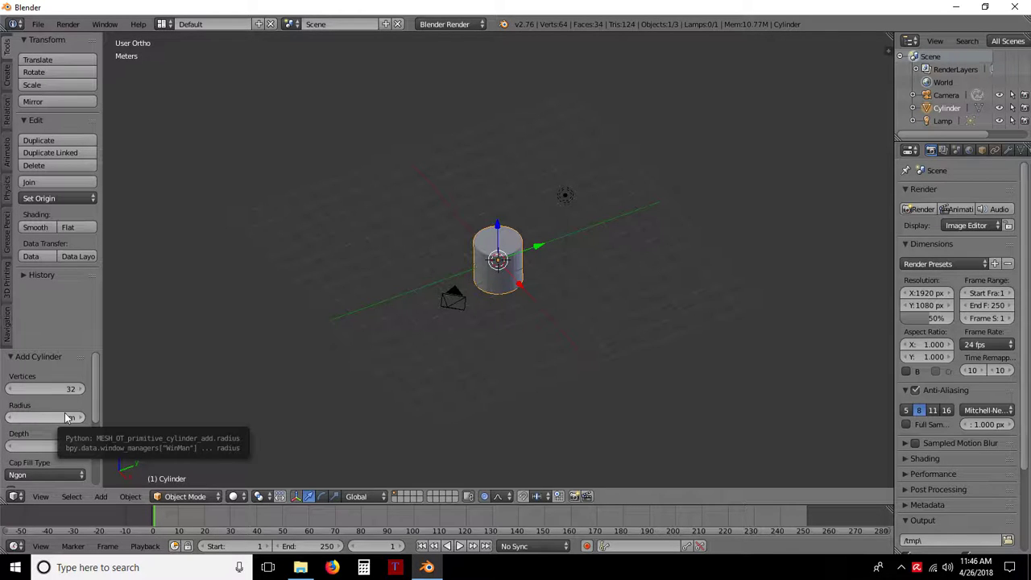
scroll(67, 419, "down", 1)
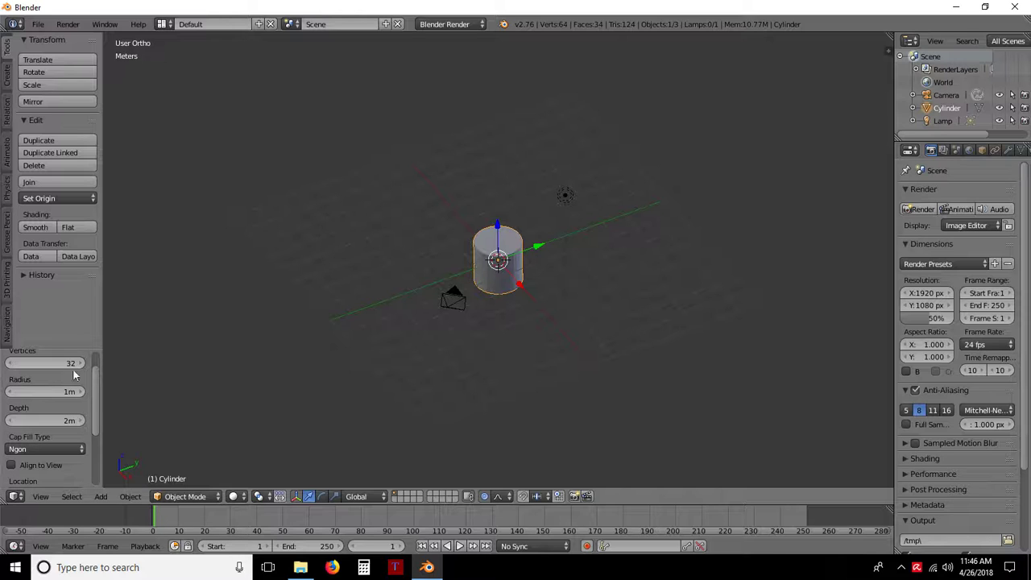
scroll(31, 373, "up", 1)
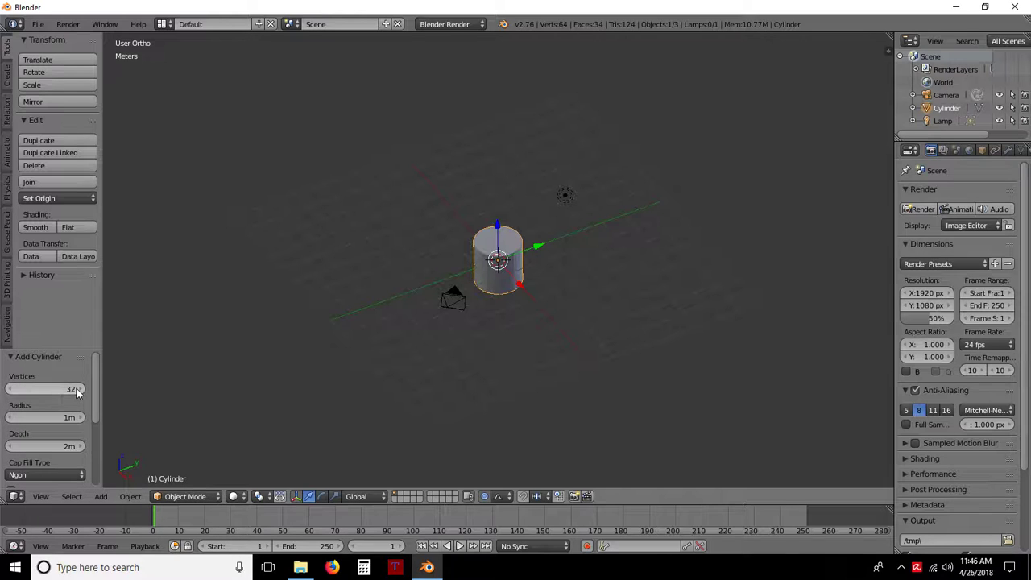
scroll(409, 359, "up", 7)
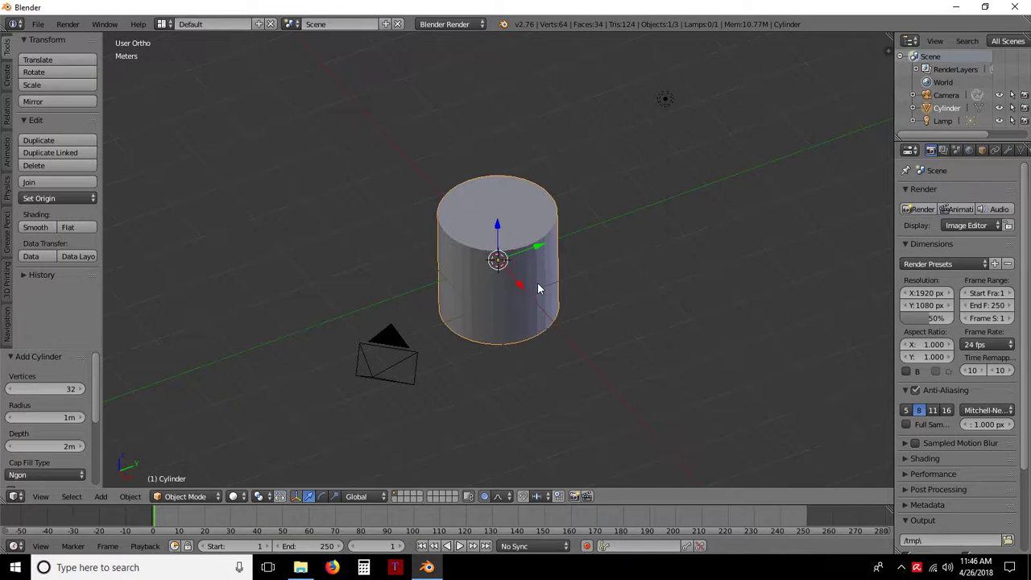
left_click(58, 390)
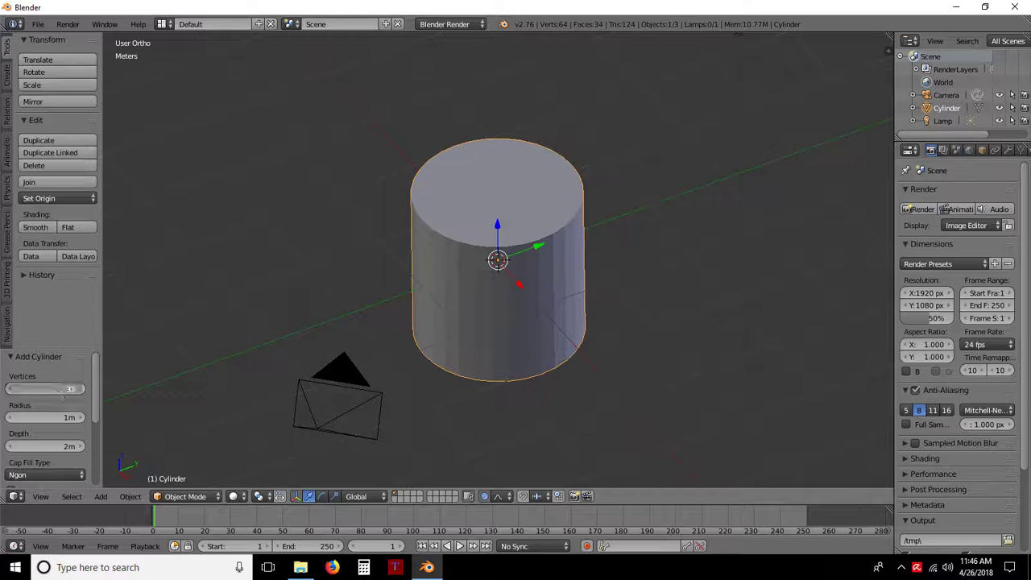
key("BackSpace")
type("64")
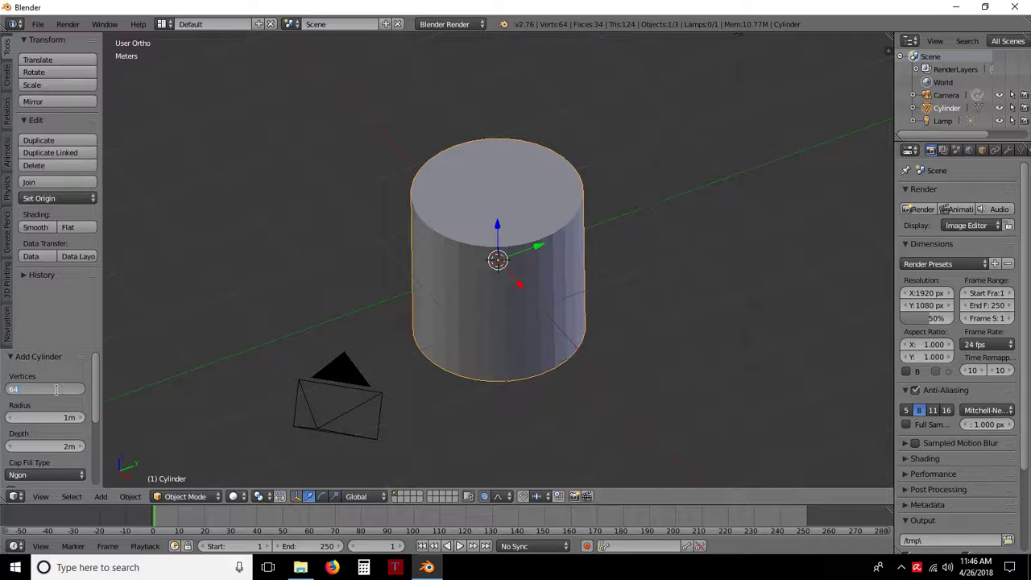
key("Return")
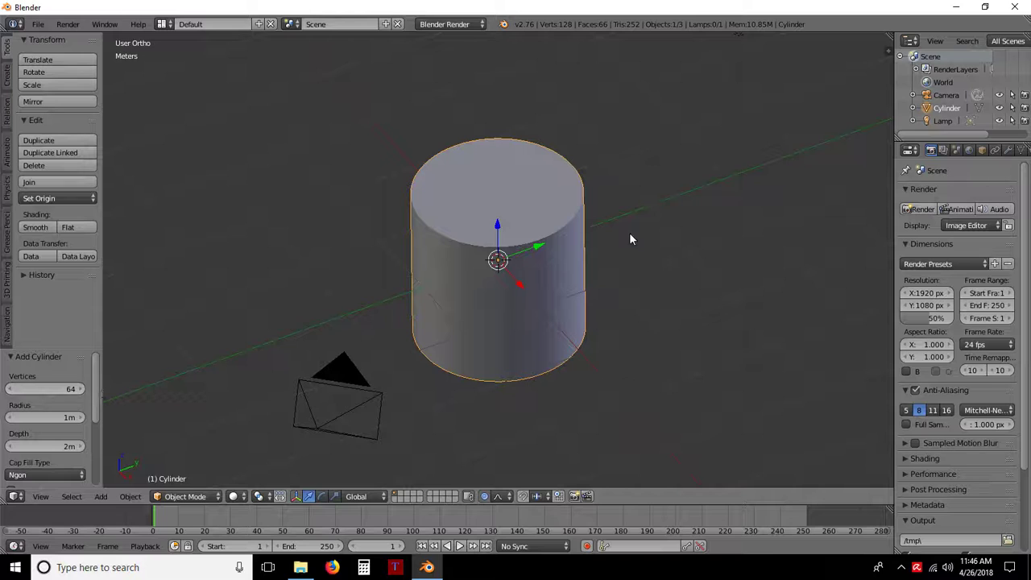
- Set the cylinder's vertices to 16
left_click(54, 390)
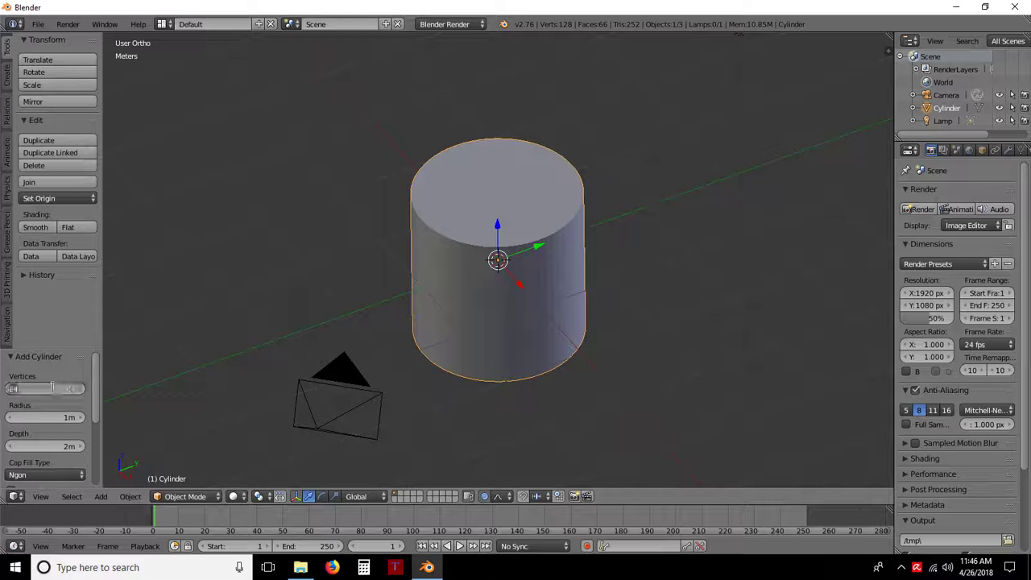
type("16")
key("Return")
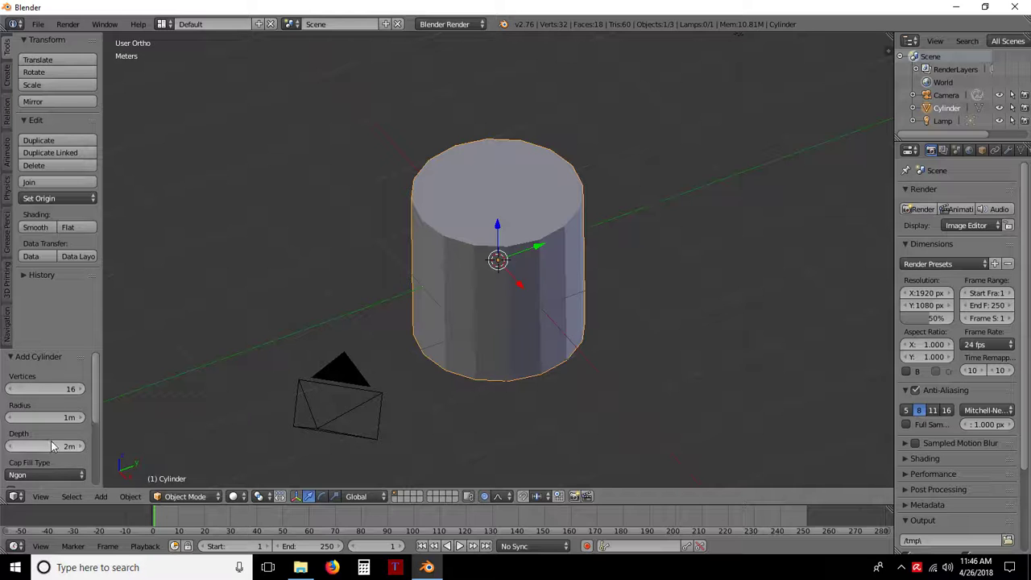
- Try the Nothing cap fill type on the cylinder, inspect its open ends, and switch the caps back to Ngon
scroll(60, 400, "down", 3)
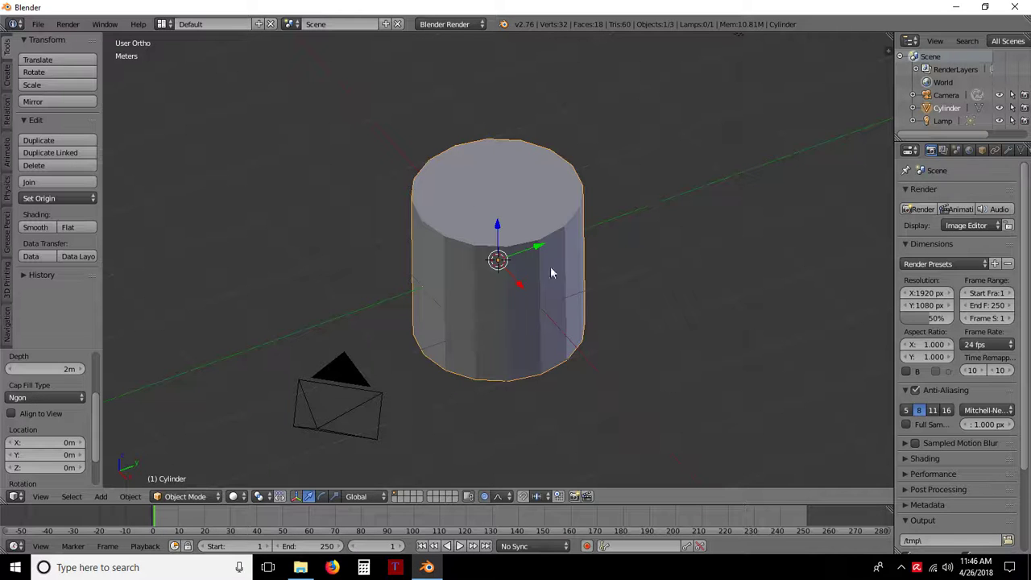
left_click(38, 398)
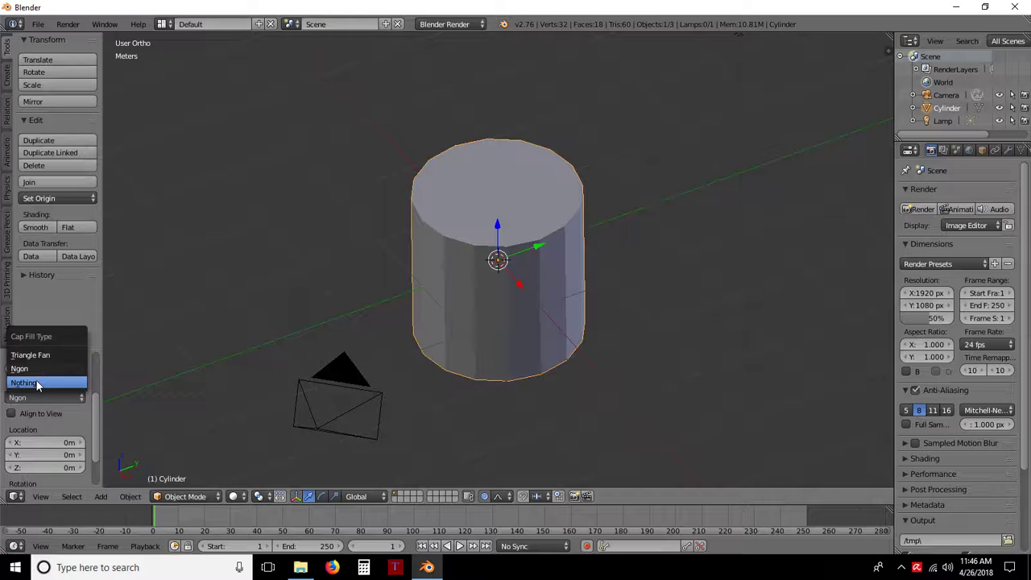
left_click(28, 383)
middle_click_drag(642, 265, 610, 322)
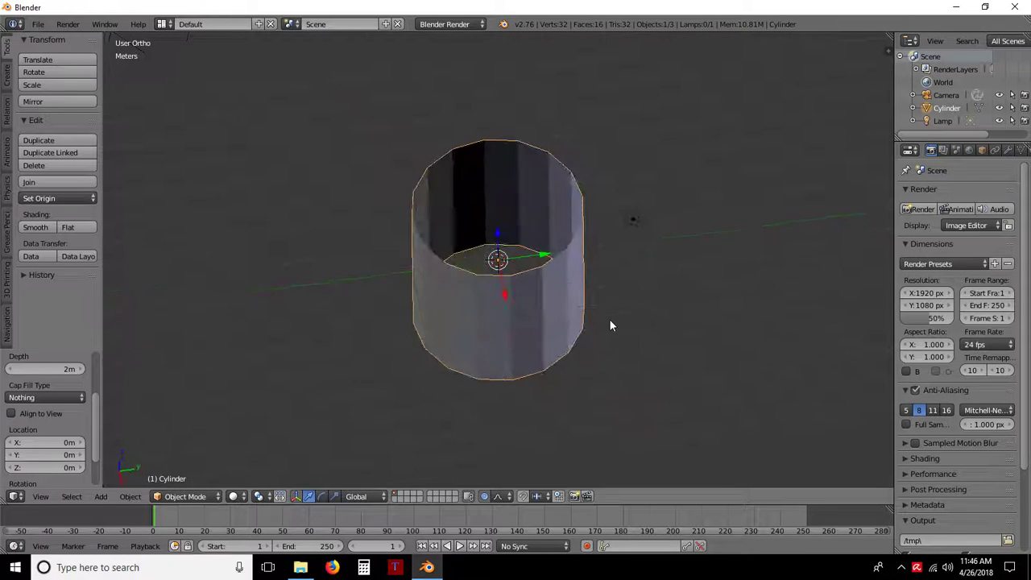
scroll(610, 322, "down", 4)
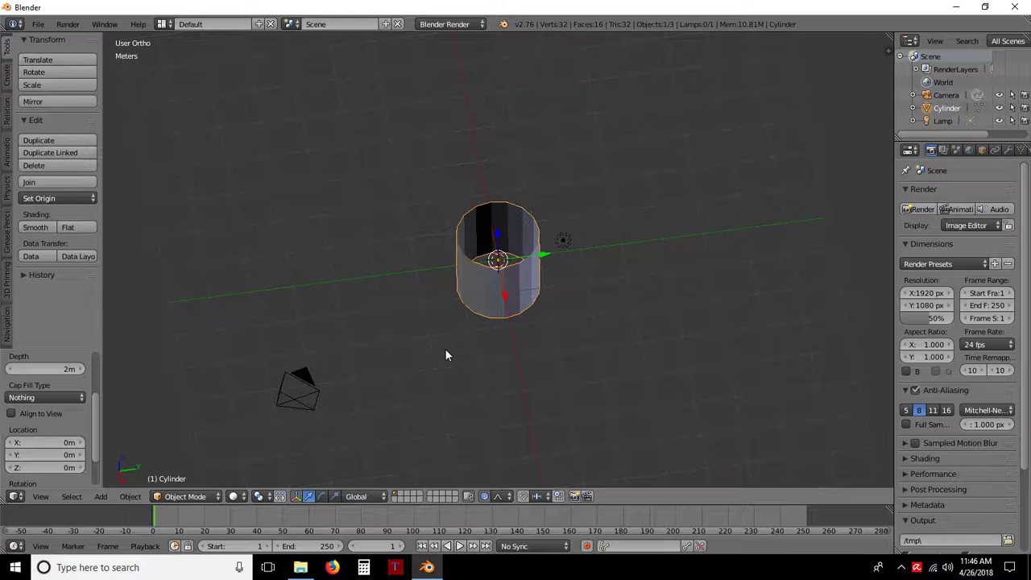
left_click(42, 396)
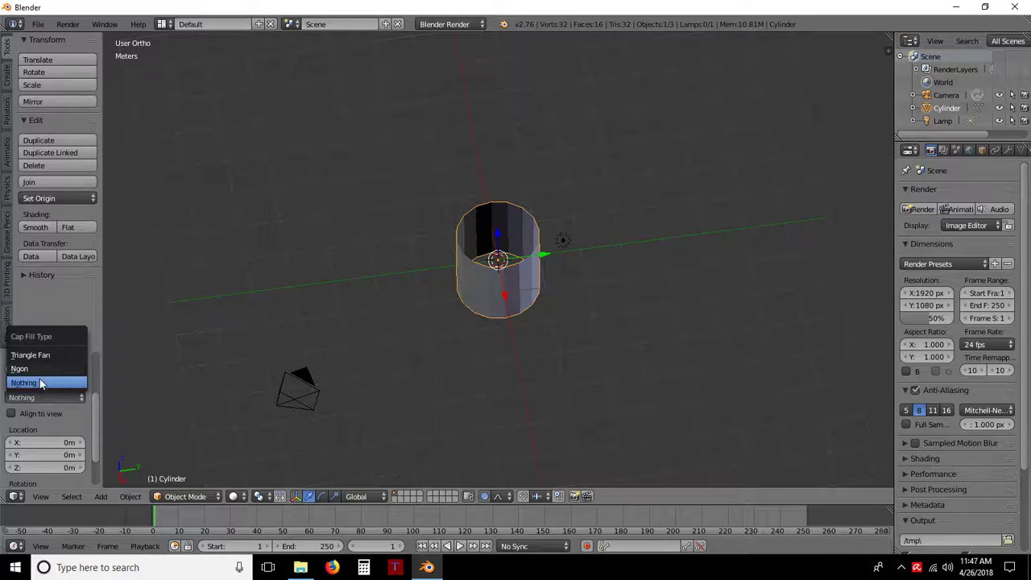
left_click(42, 367)
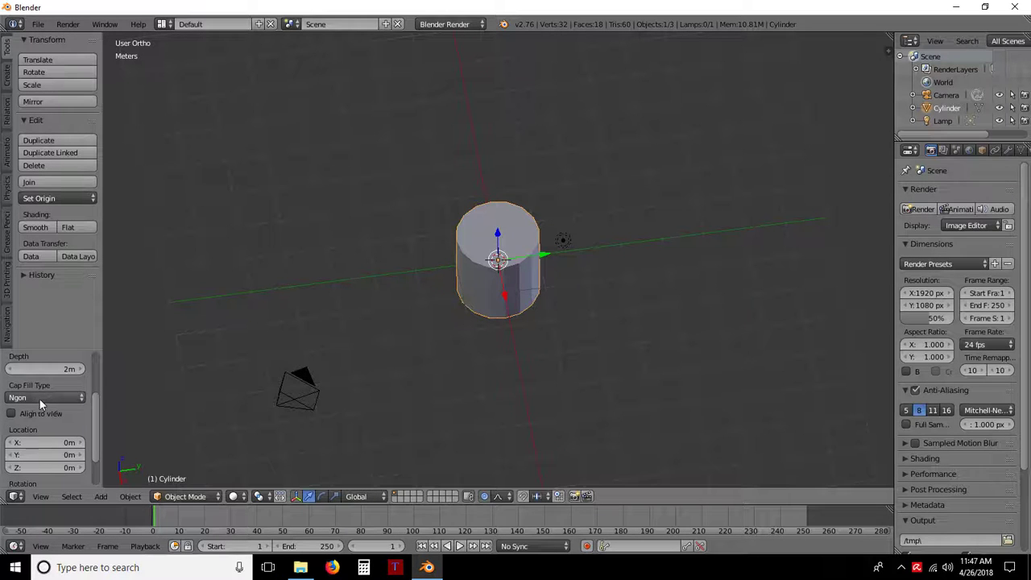
middle_click_drag(597, 363, 576, 366)
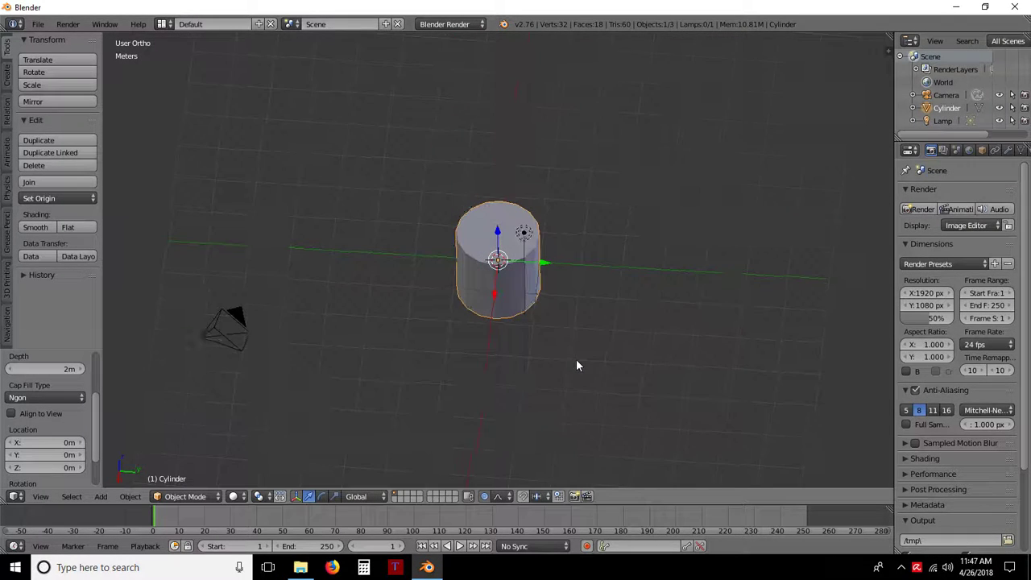
mouse_move(386, 378)
middle_mouse_down()
mouse_move(463, 376)
mouse_move(403, 379)
middle_mouse_up()
- Try the Triangle Fan cap fill type on the cylinder and return it to Ngon
left_click(55, 398)
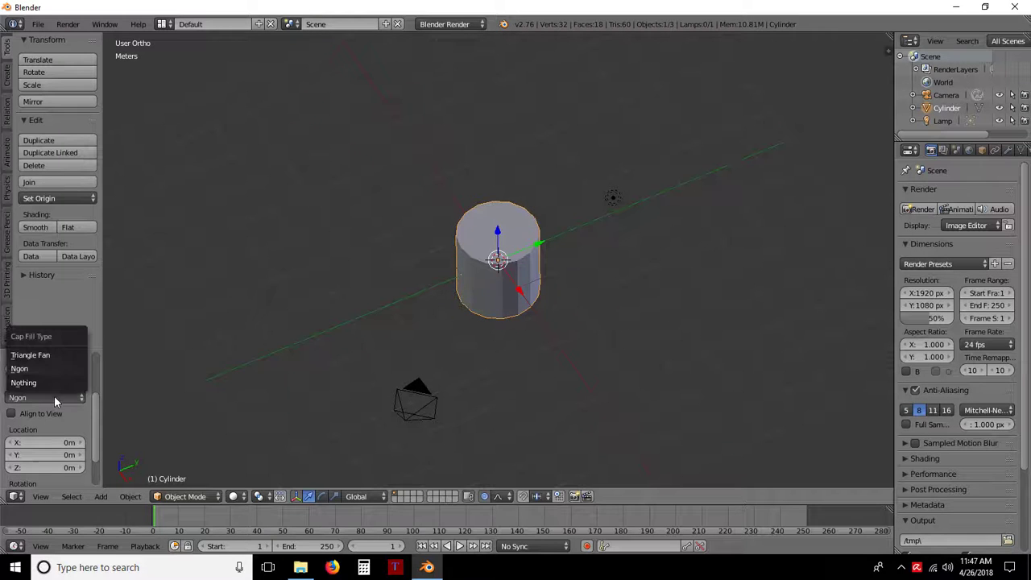
left_click(49, 354)
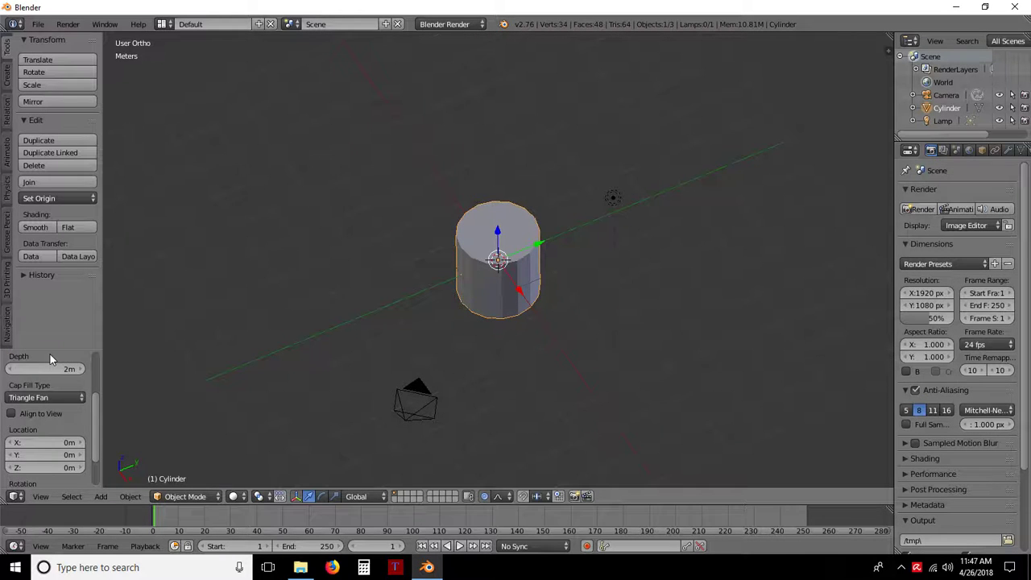
mouse_move(589, 384)
middle_mouse_down()
mouse_move(570, 237)
mouse_move(574, 388)
middle_mouse_up()
left_click(36, 398)
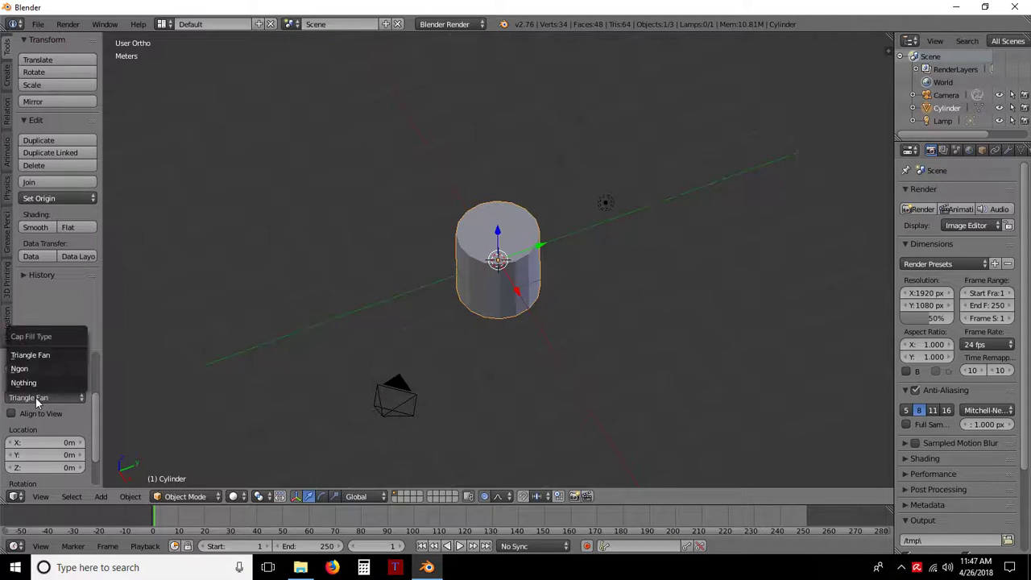
left_click(33, 368)
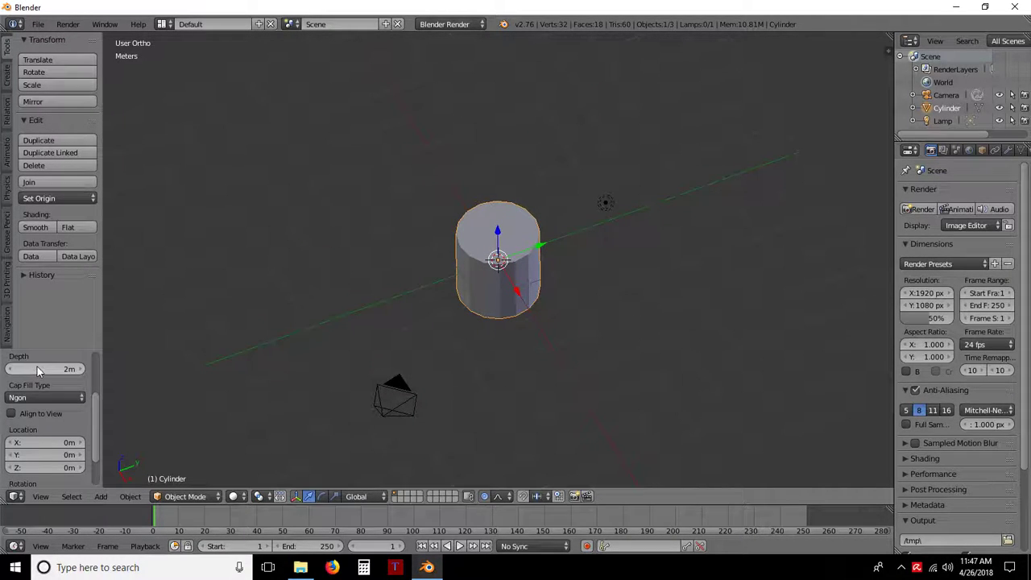
- Look through the cylinder's remaining creation settings, including its alignment, location and rotation
scroll(37, 368, "down", 2)
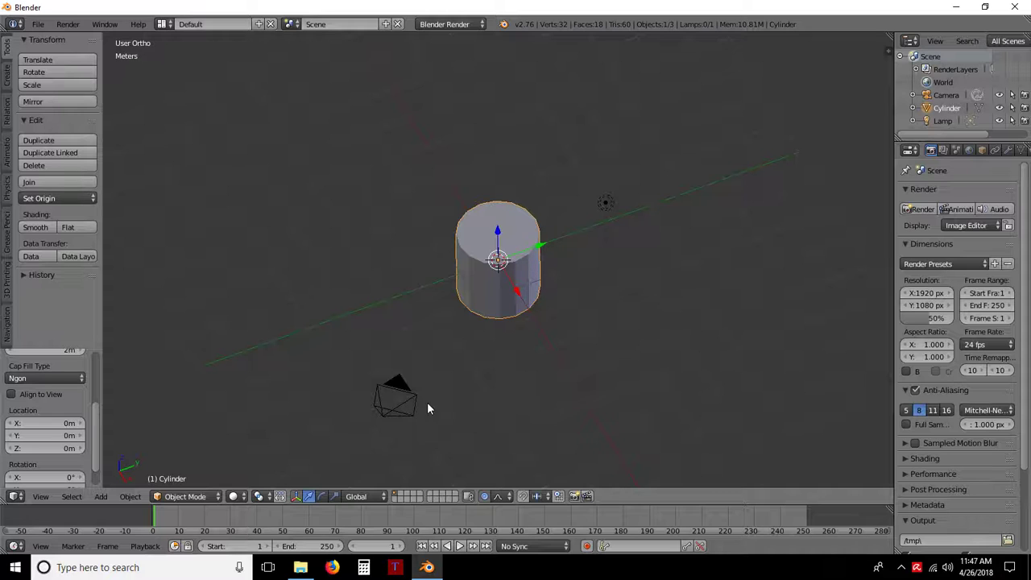
scroll(53, 425, "down", 1)
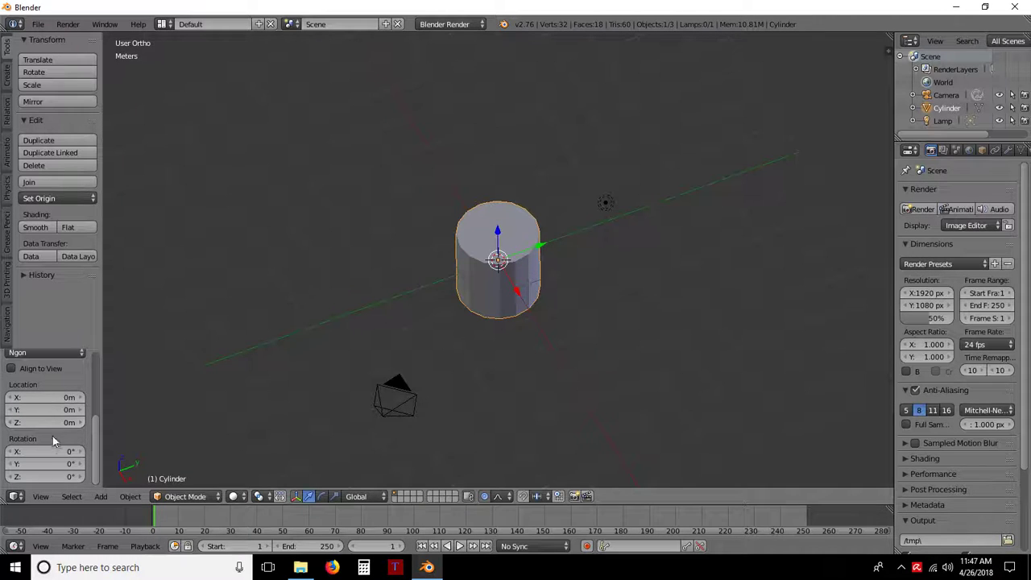
scroll(54, 469, "up", 4)
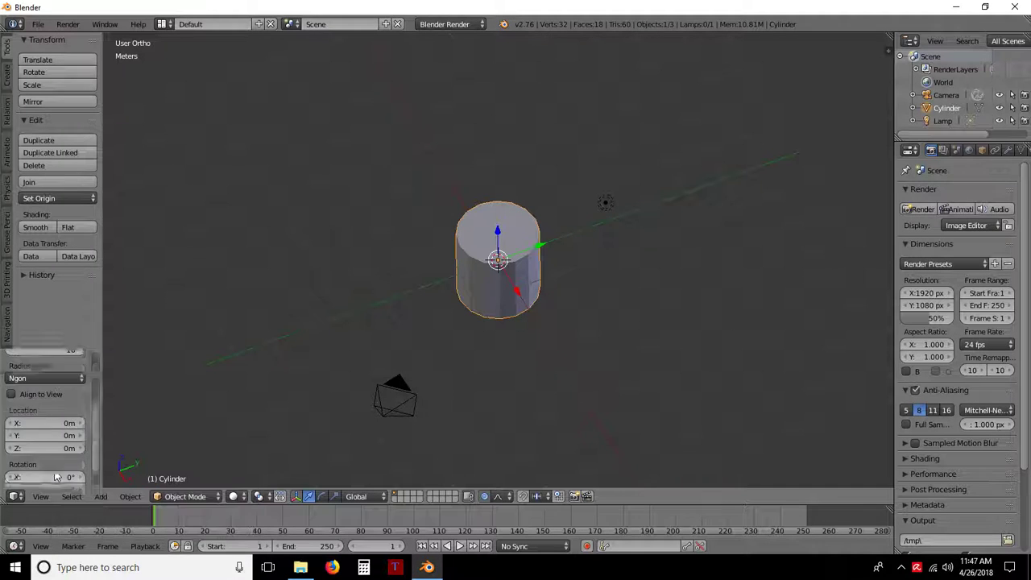
scroll(54, 469, "up", 1)
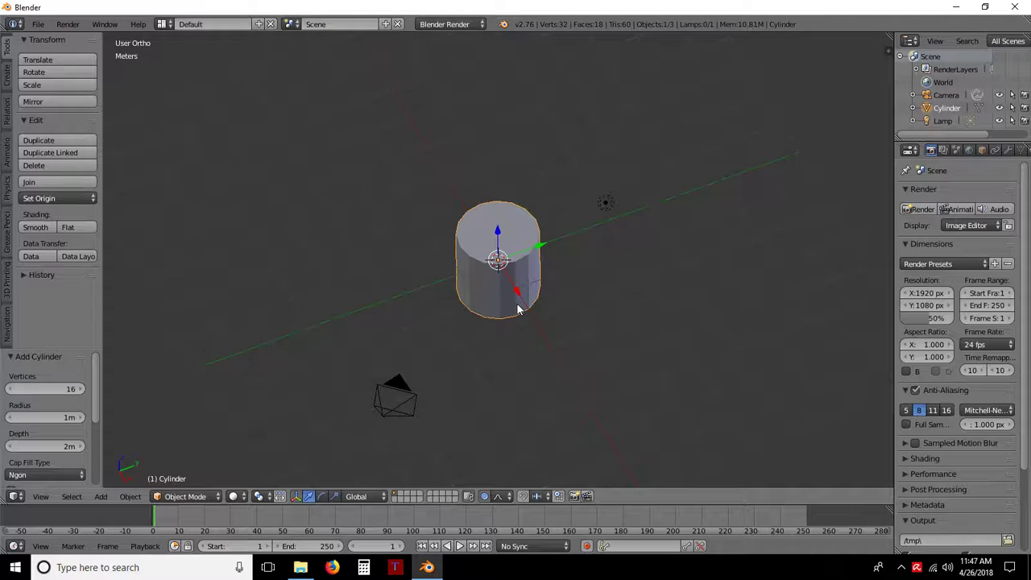
- Scale the cylinder up by a factor of about 2.117, look through the Resize settings, and undo the scaling
key("s")
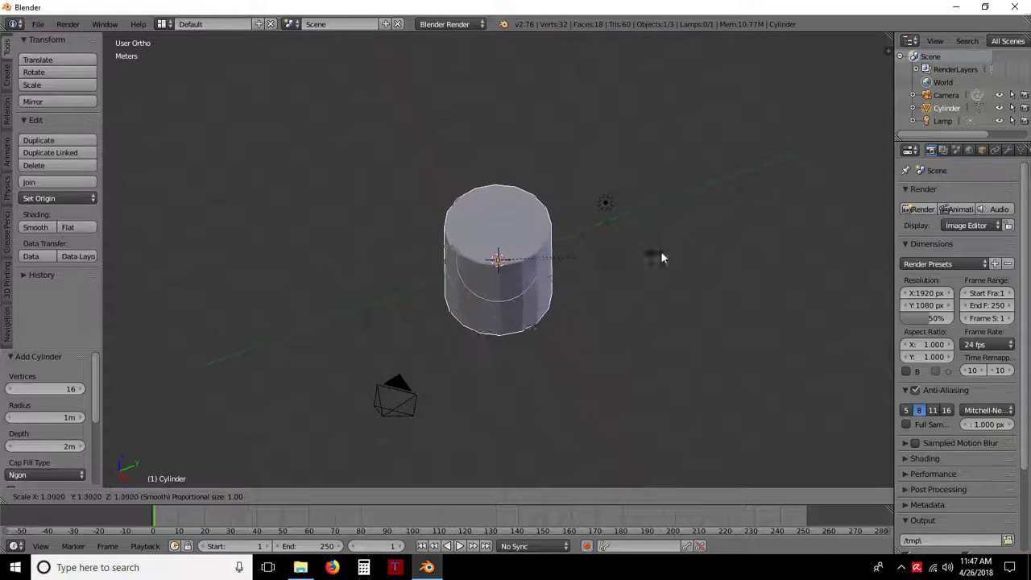
left_click(767, 257)
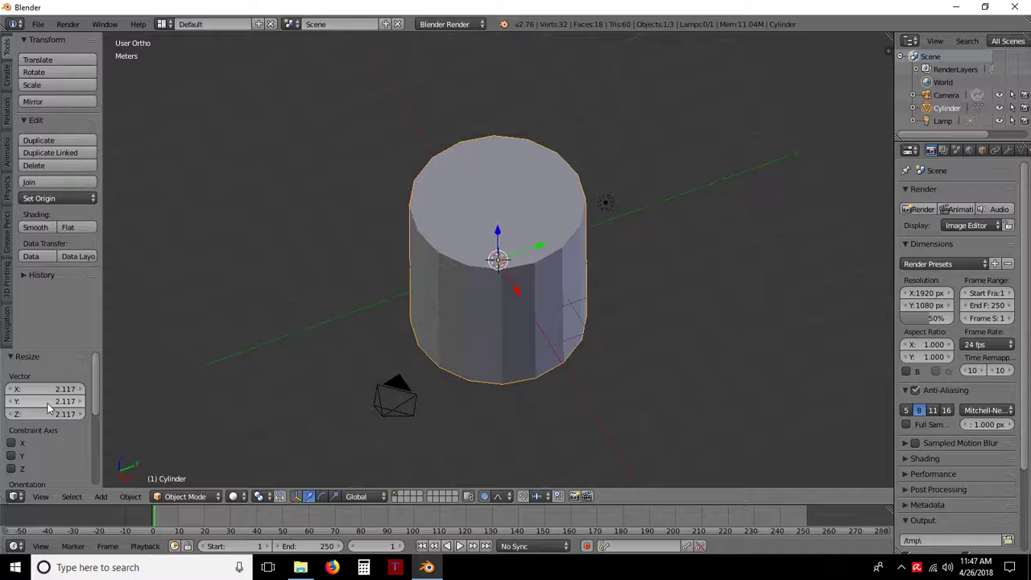
scroll(41, 441, "down", 5)
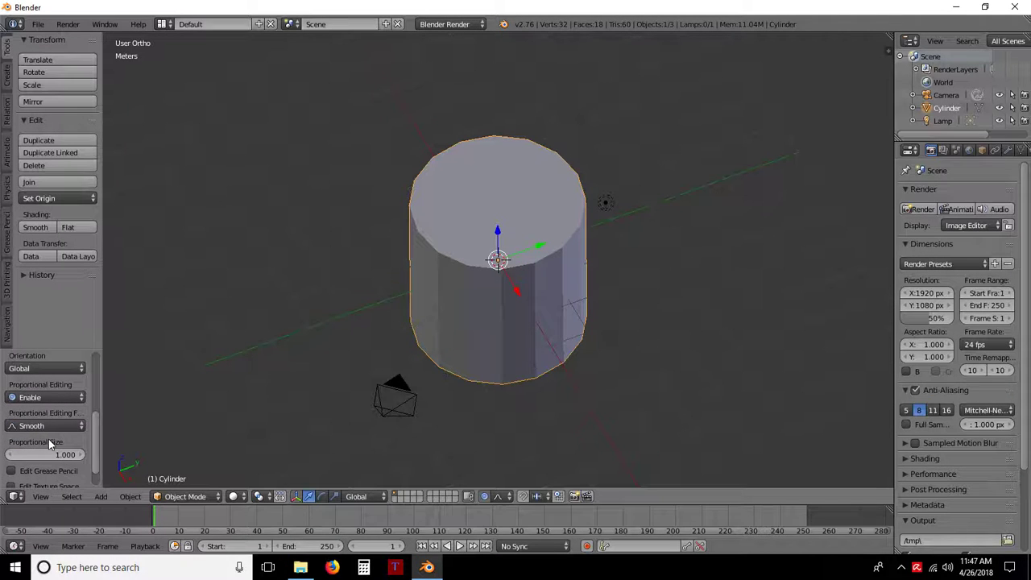
scroll(48, 439, "up", 5)
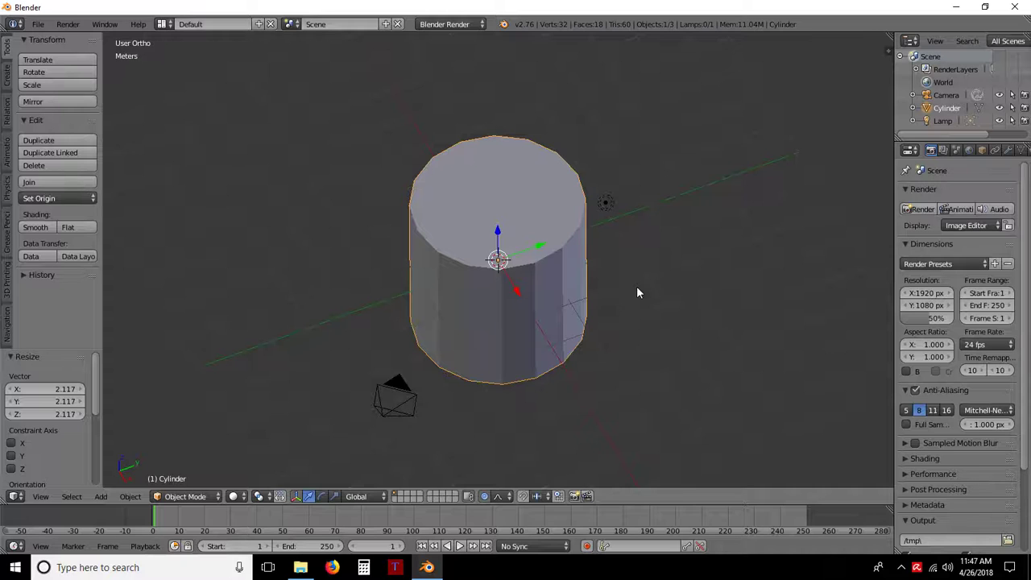
key("ctrl+z")
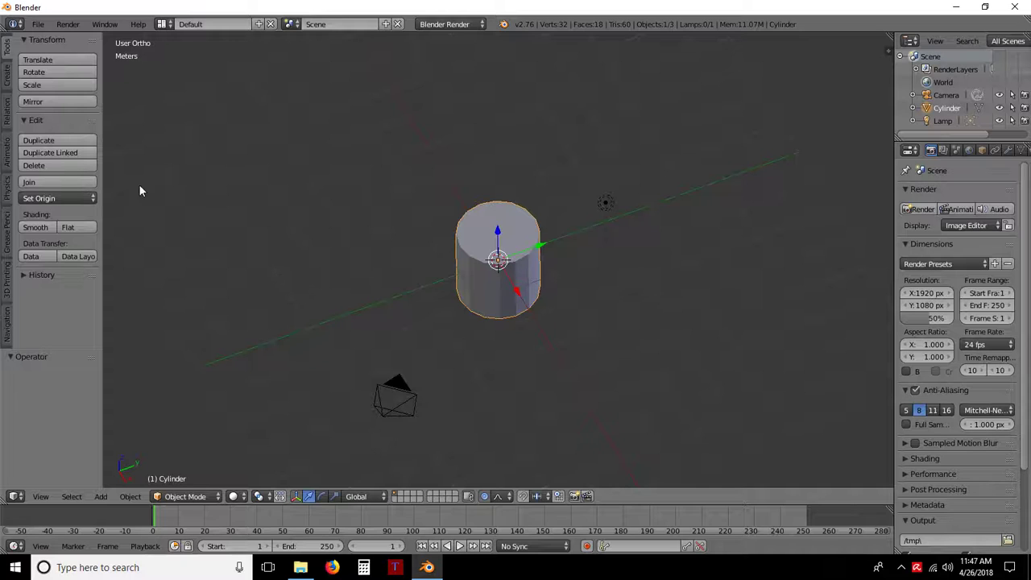
- Look through the Create, Relations, Animation and Grease Pencil tool sets available for the cylinder
left_click(7, 79)
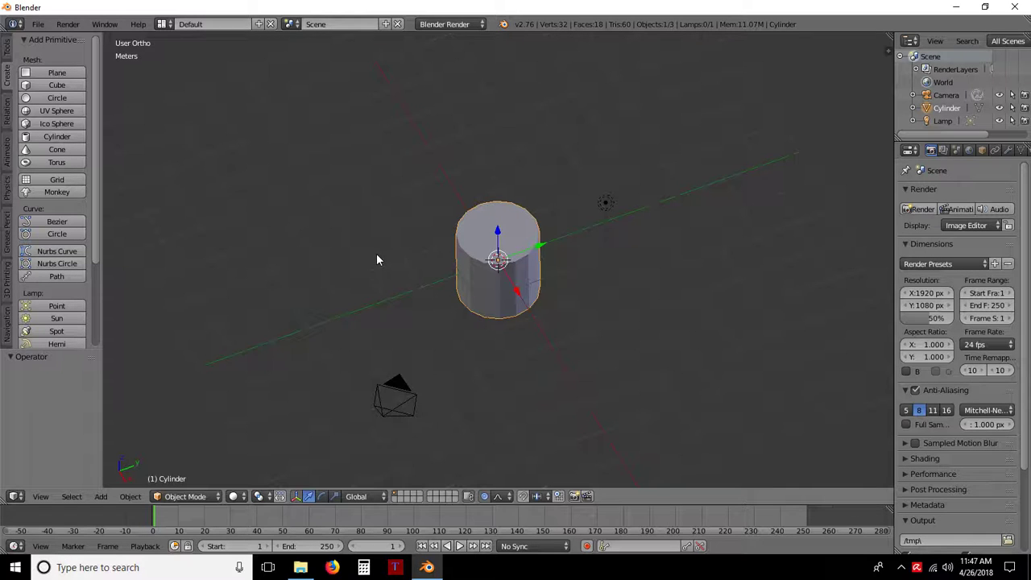
key("shift+a")
left_click(7, 113)
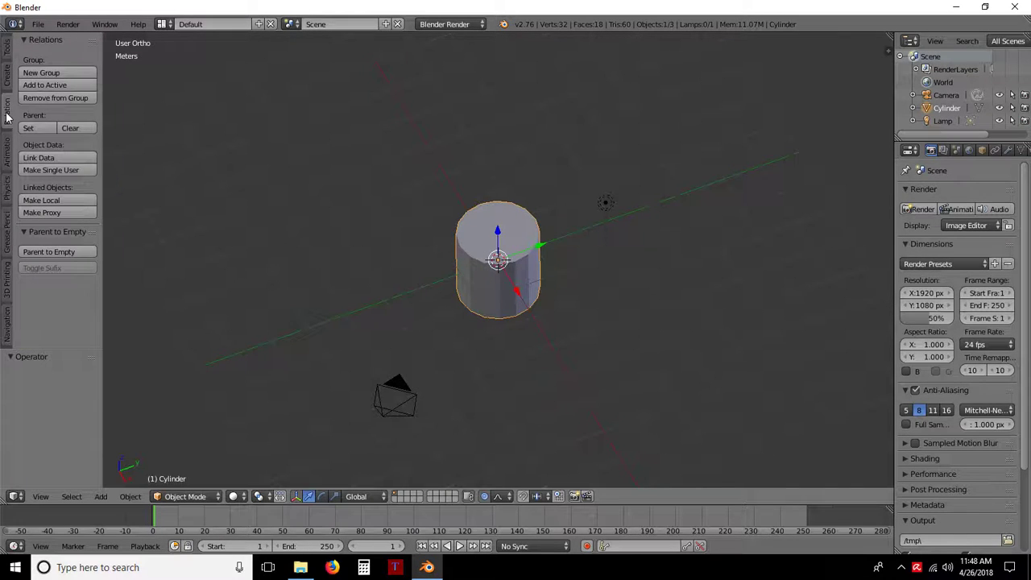
left_click(8, 153)
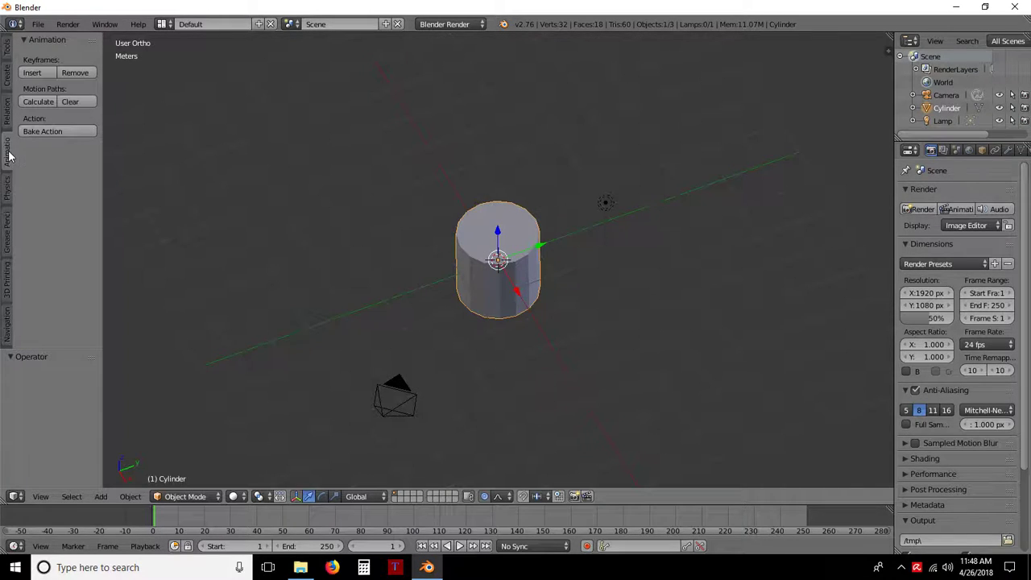
left_click(6, 233)
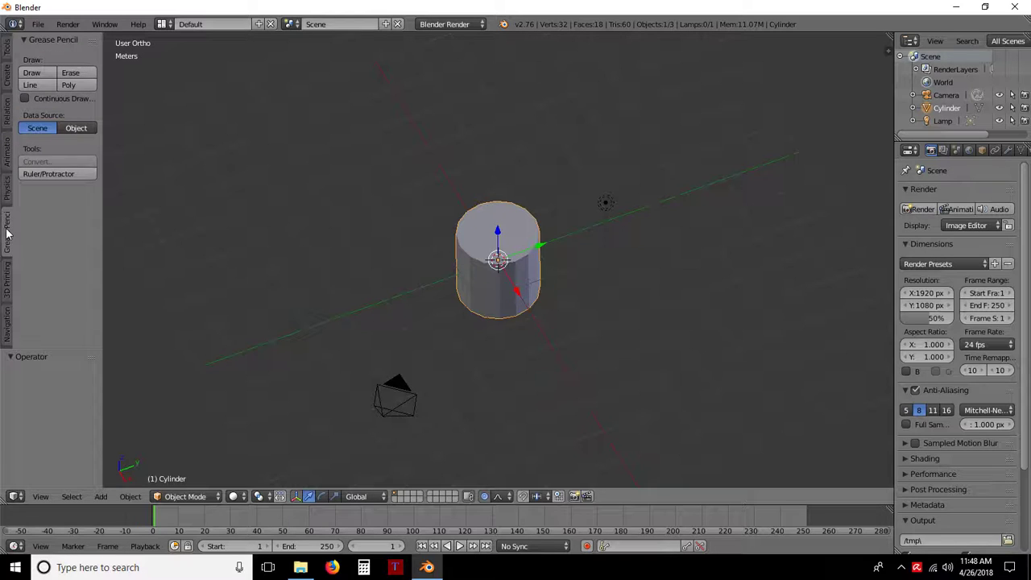
- Start Grease Pencil drawing briefly, place the 3D cursor beside the cylinder, and switch the cylinder to Edit Mode
left_click(33, 73)
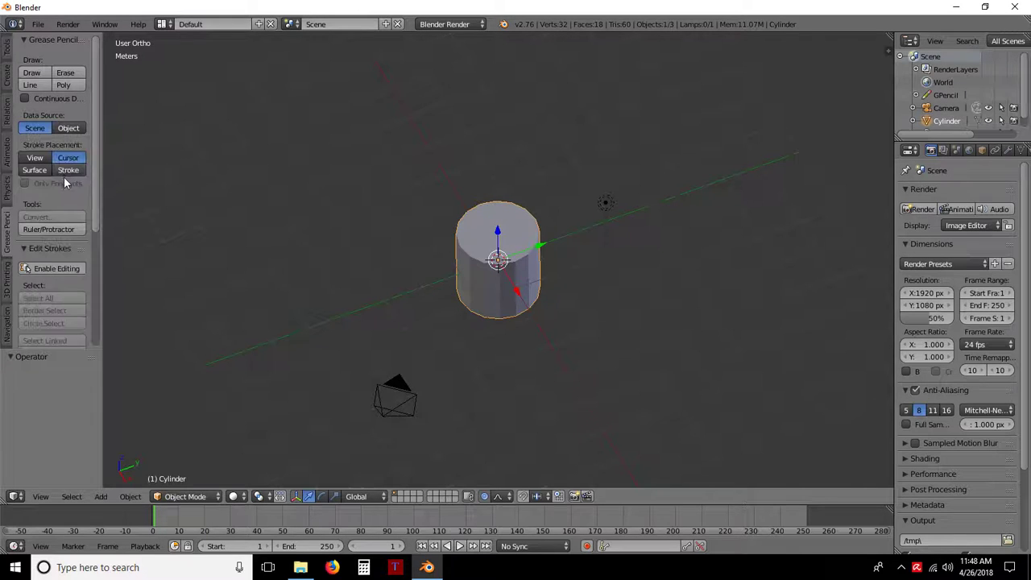
left_click(416, 274)
left_click(184, 496)
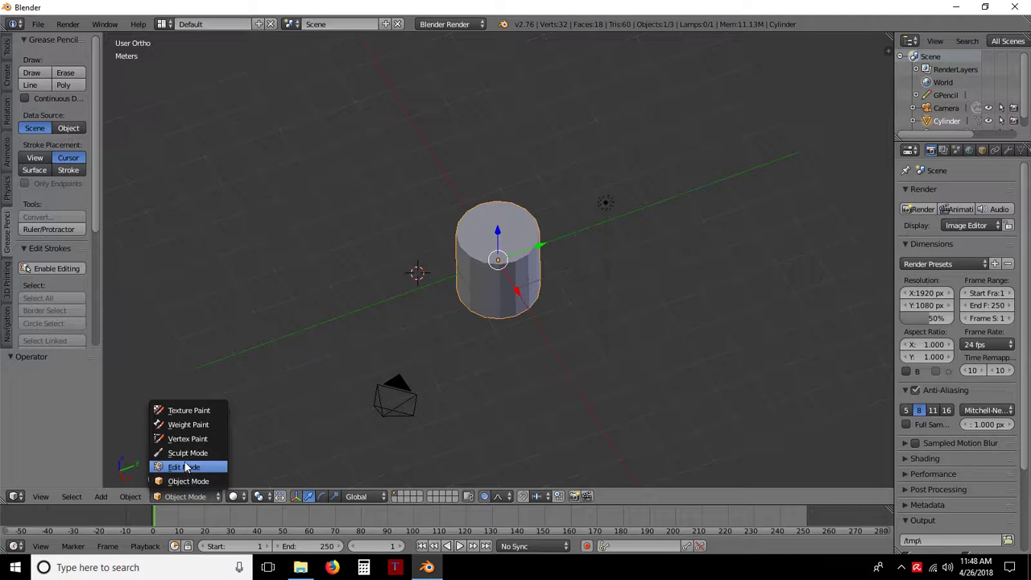
left_click(187, 471)
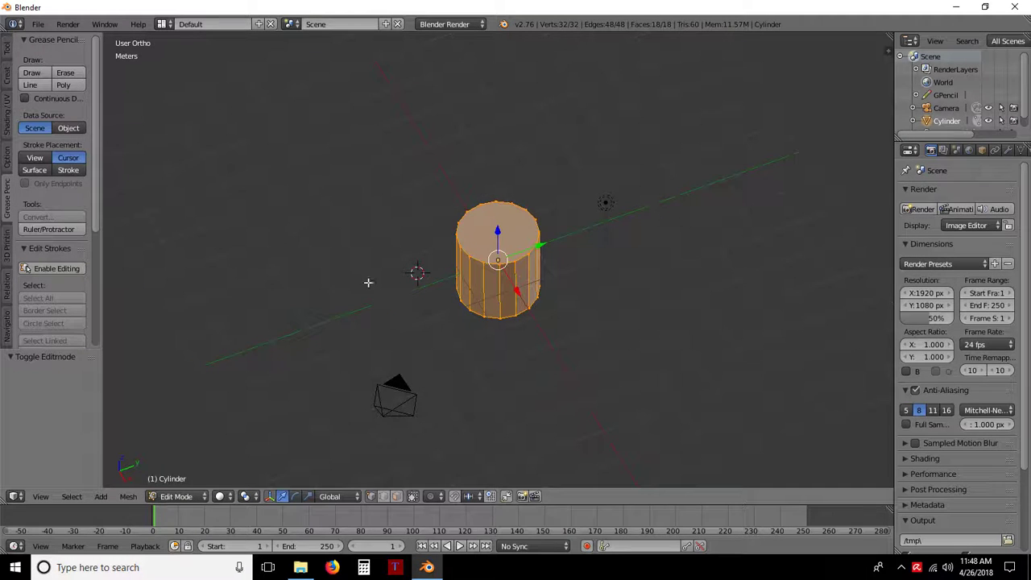
- Turn on continuous drawing for the Grease Pencil
left_click(34, 73)
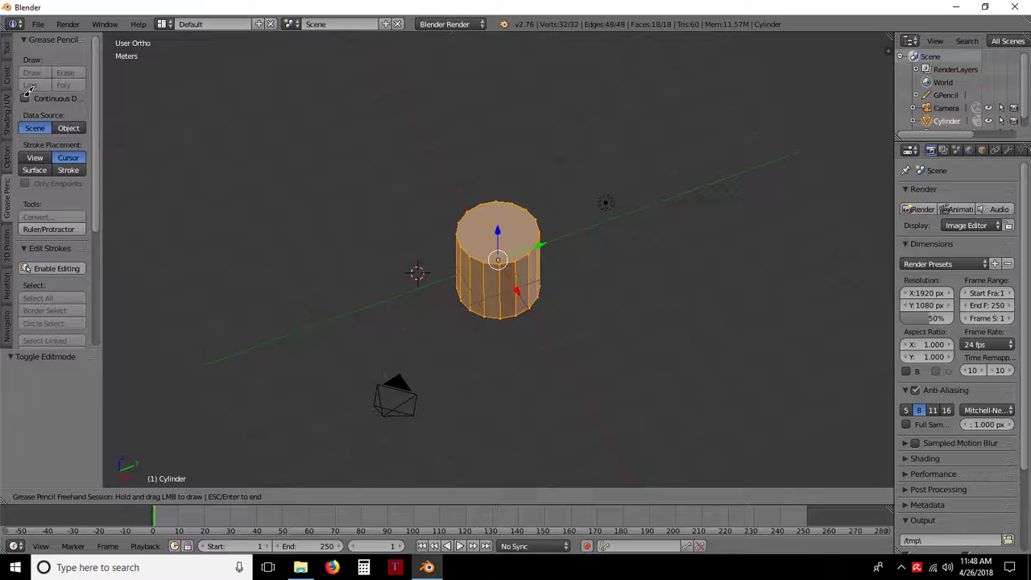
left_click(25, 100)
left_click(25, 99)
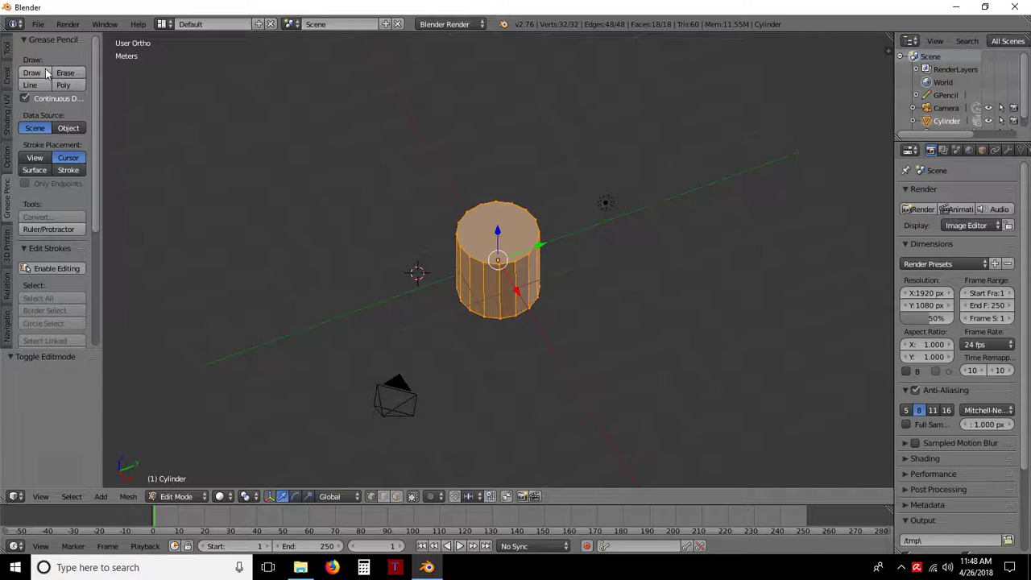
- Draw a large freehand Grease Pencil loop around the cylinder with a few short strokes beside it, and end the drawing session
left_click(33, 73)
mouse_move(406, 296)
left_mouse_down()
mouse_move(702, 301)
mouse_move(368, 260)
mouse_move(427, 251)
left_mouse_up()
mouse_move(320, 178)
left_mouse_down()
mouse_move(403, 177)
mouse_move(430, 232)
left_mouse_up()
mouse_move(429, 175)
left_mouse_down()
mouse_move(449, 223)
mouse_move(372, 246)
left_mouse_up()
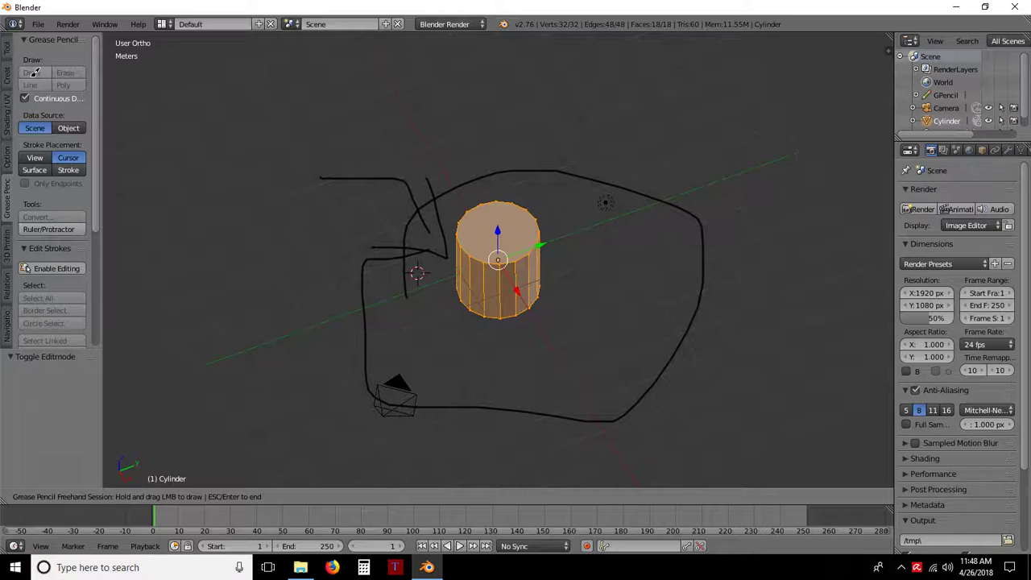
key("Escape")
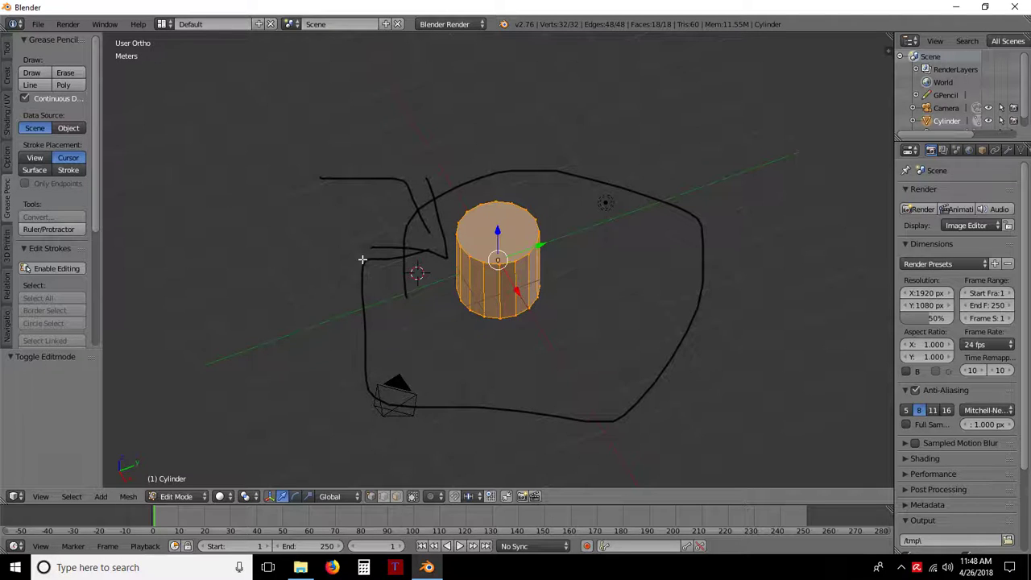
- Erase all the Grease Pencil strokes around the cylinder and end the erase session
left_click(69, 77)
mouse_move(311, 170)
left_mouse_down()
mouse_move(411, 205)
mouse_move(435, 254)
mouse_move(461, 192)
mouse_move(542, 176)
mouse_move(632, 196)
mouse_move(697, 240)
mouse_move(689, 339)
mouse_move(634, 409)
mouse_move(484, 424)
mouse_move(376, 403)
mouse_move(363, 277)
mouse_move(403, 255)
mouse_move(417, 274)
mouse_move(553, 236)
left_mouse_up()
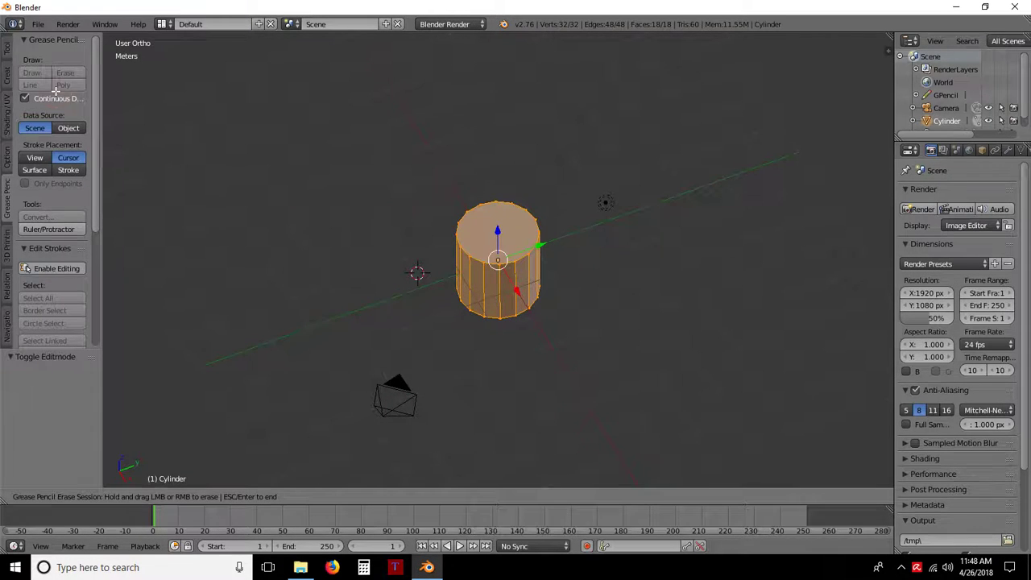
key("Escape")
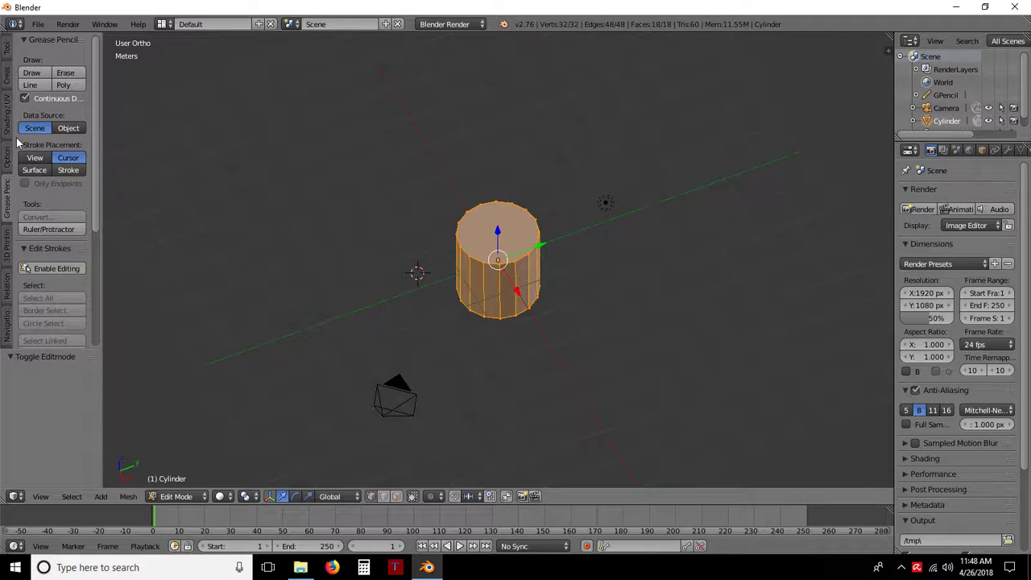
- Draw a diagonal ruler line about 4.27 m long beside the cylinder, and cancel the ruler
left_click(57, 231)
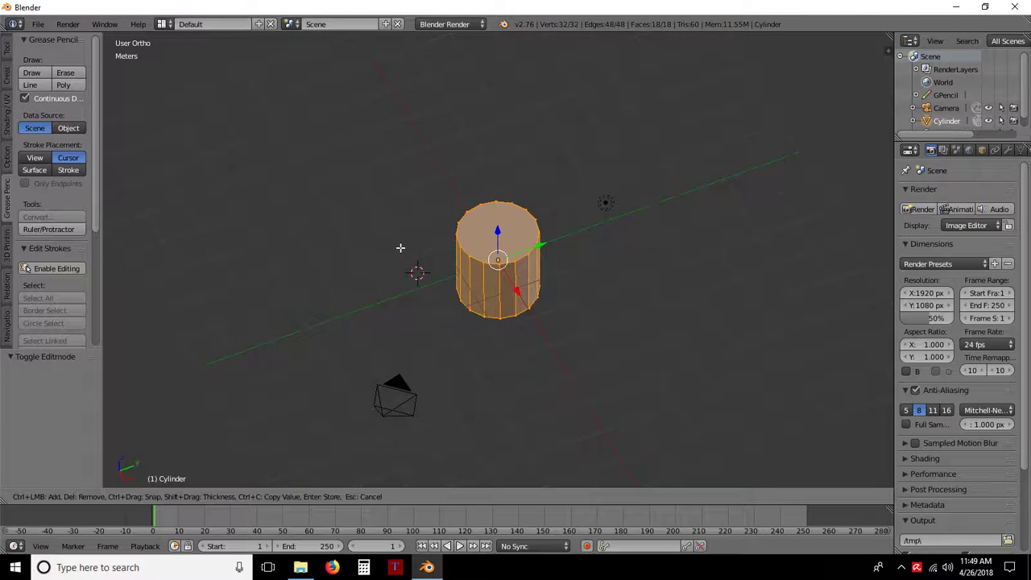
left_click_drag(400, 247, 542, 145)
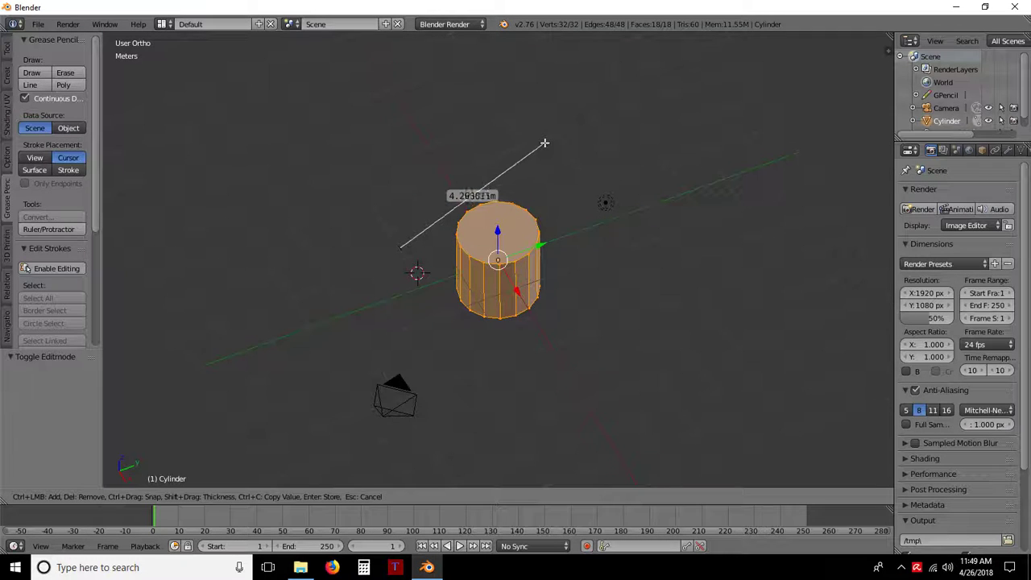
left_click(366, 199)
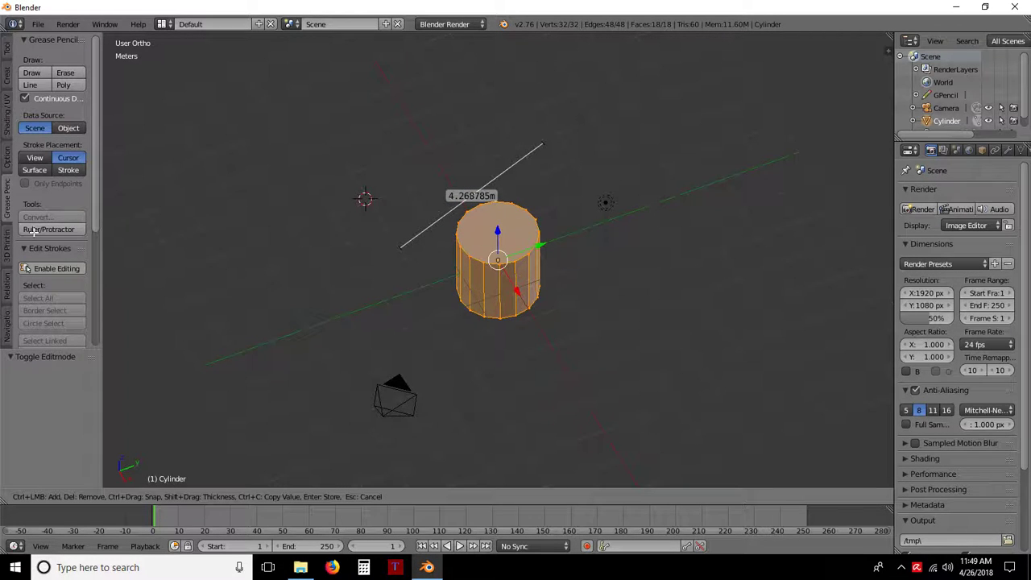
left_click(313, 207)
key("Escape")
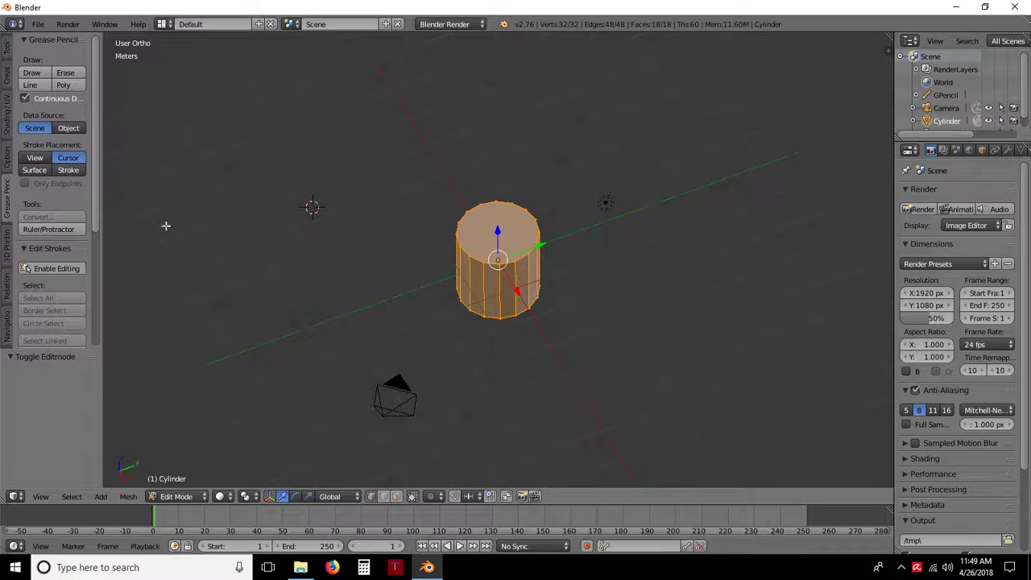
- Snap the 3D cursor back to the center of the scene and leave the Ruler/Protractor tool
left_click(66, 229)
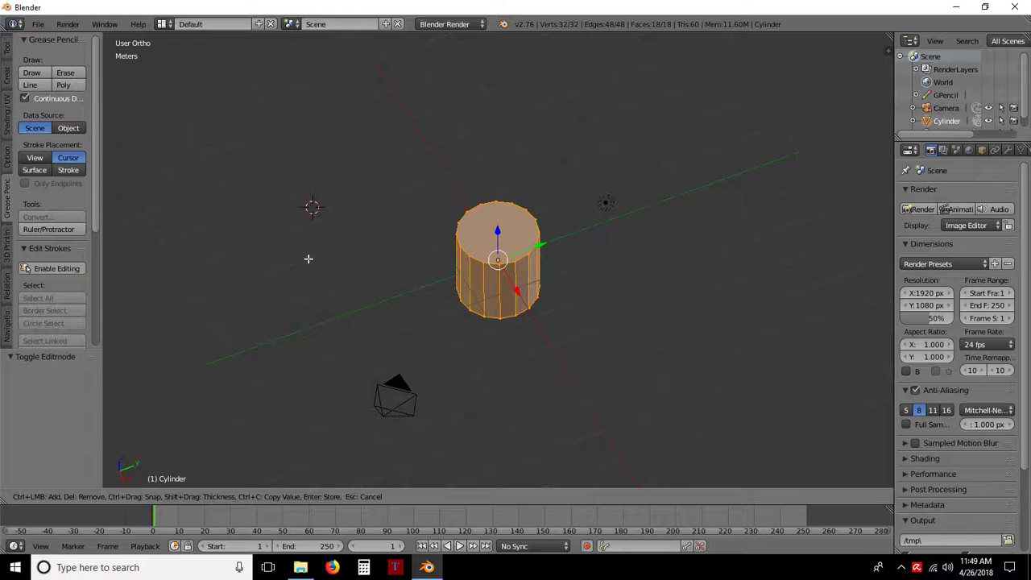
key("shift+s")
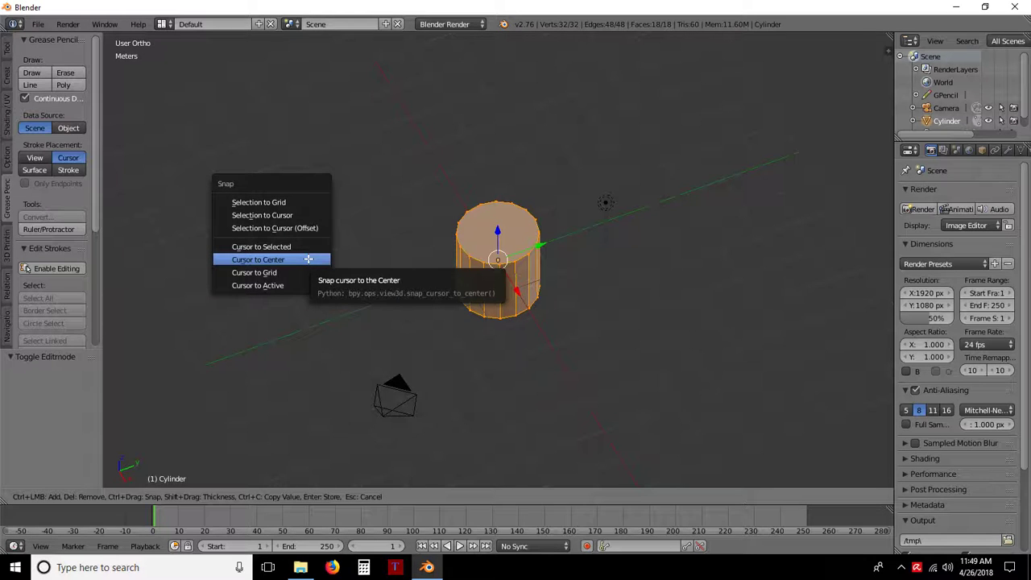
left_click(309, 259)
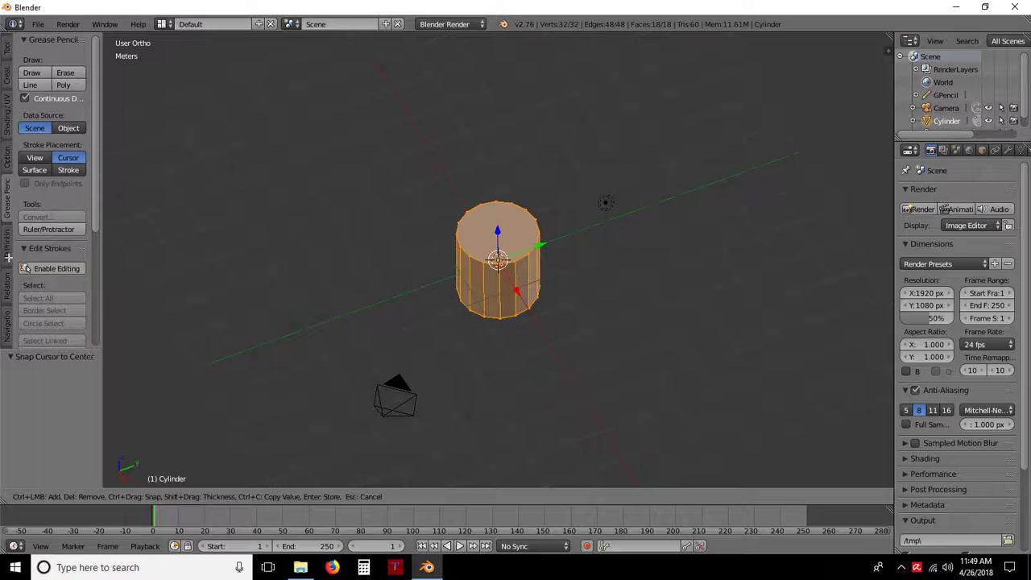
key("Escape")
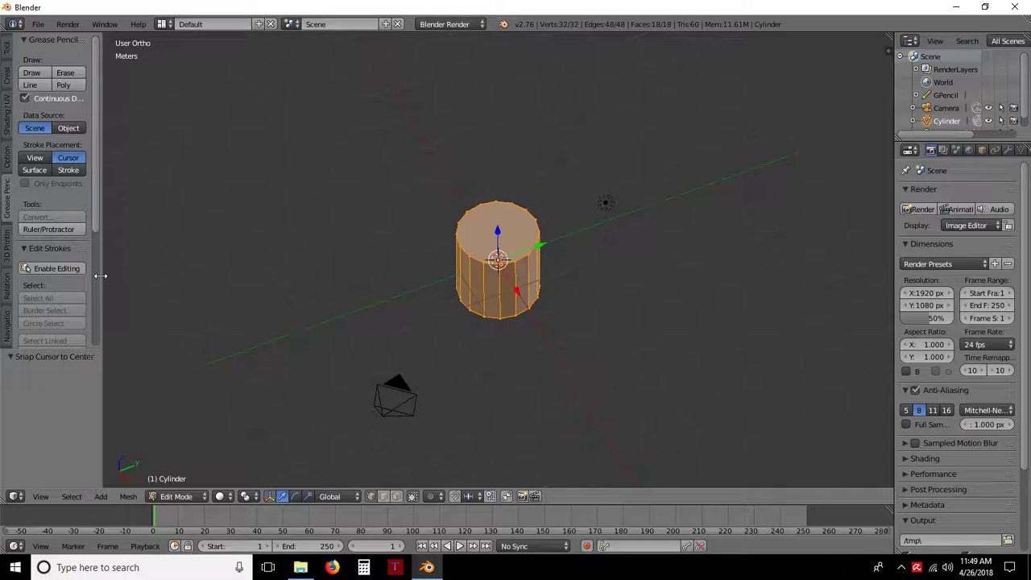
- Look through the 3D Printing, Relations and Navigation tool sets and the Edit Mode mesh tools
left_click(7, 242)
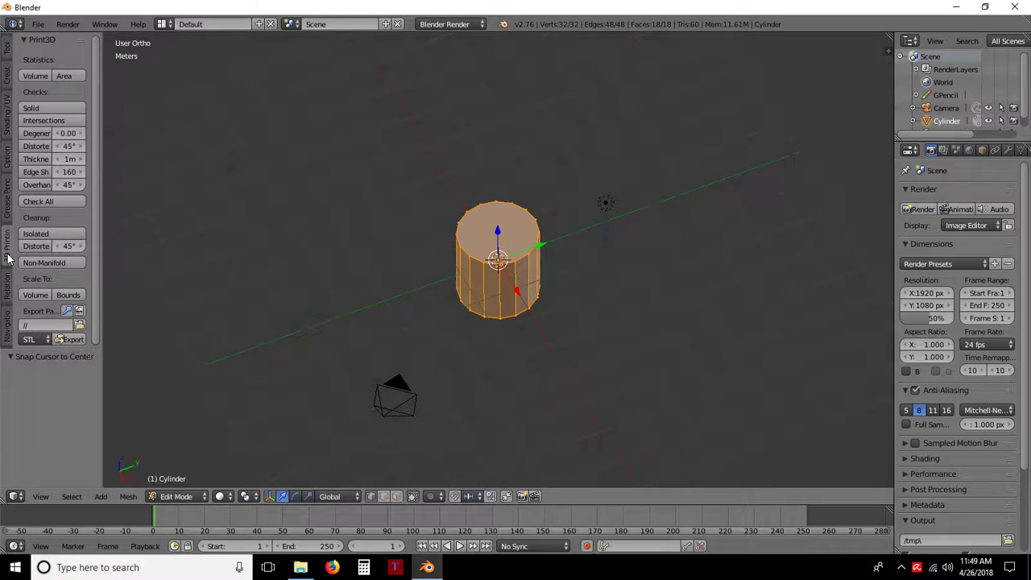
left_click(6, 286)
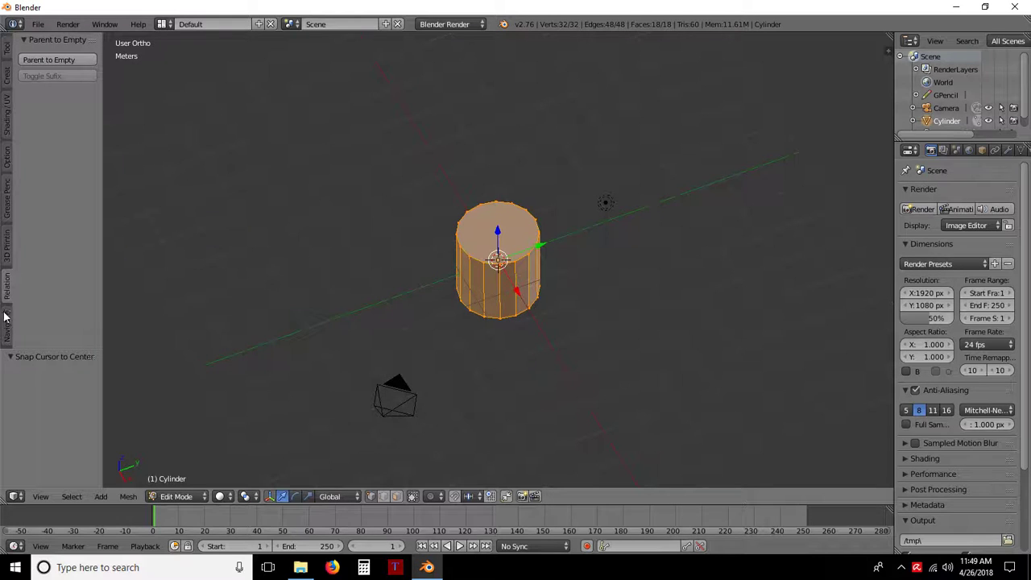
left_click(5, 331)
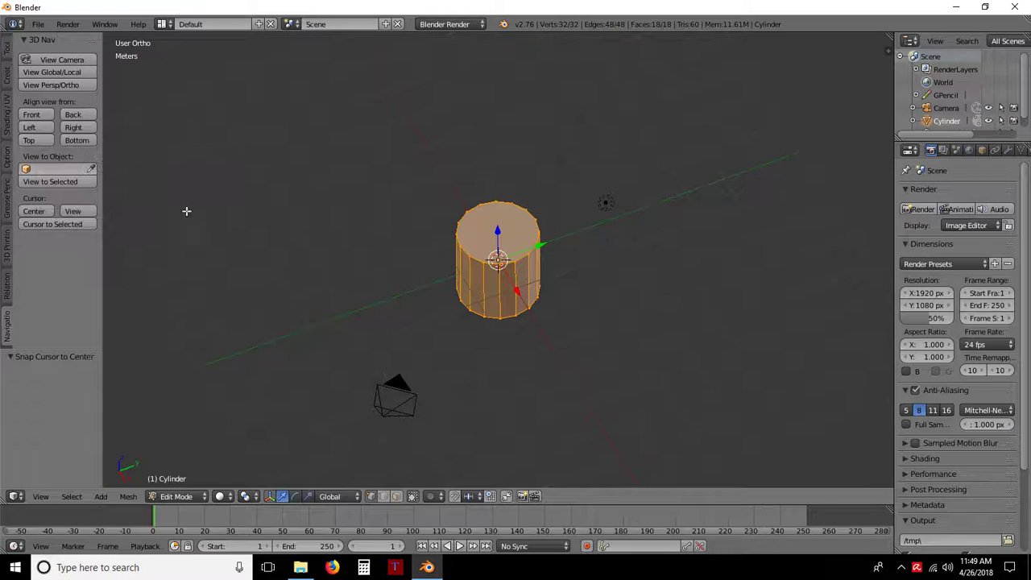
left_click(8, 50)
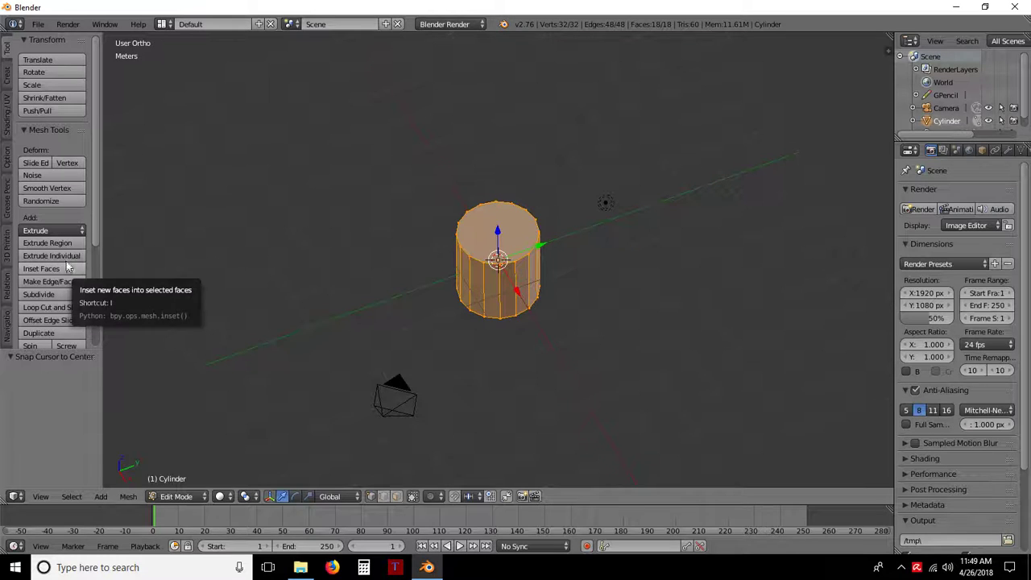
scroll(72, 204, "down", 5)
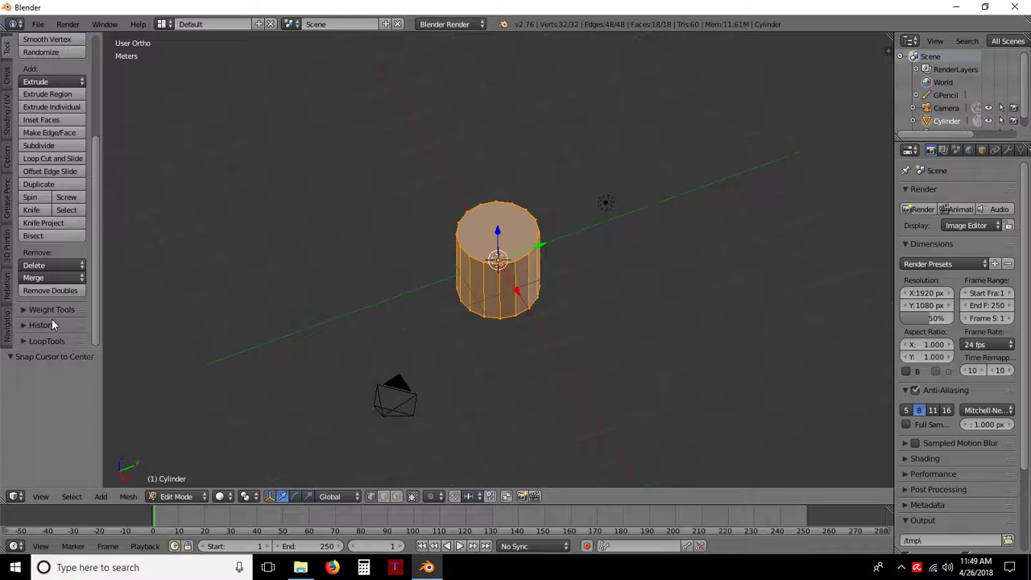
- Return the cylinder from Edit Mode to Object Mode
scroll(52, 319, "up", 5)
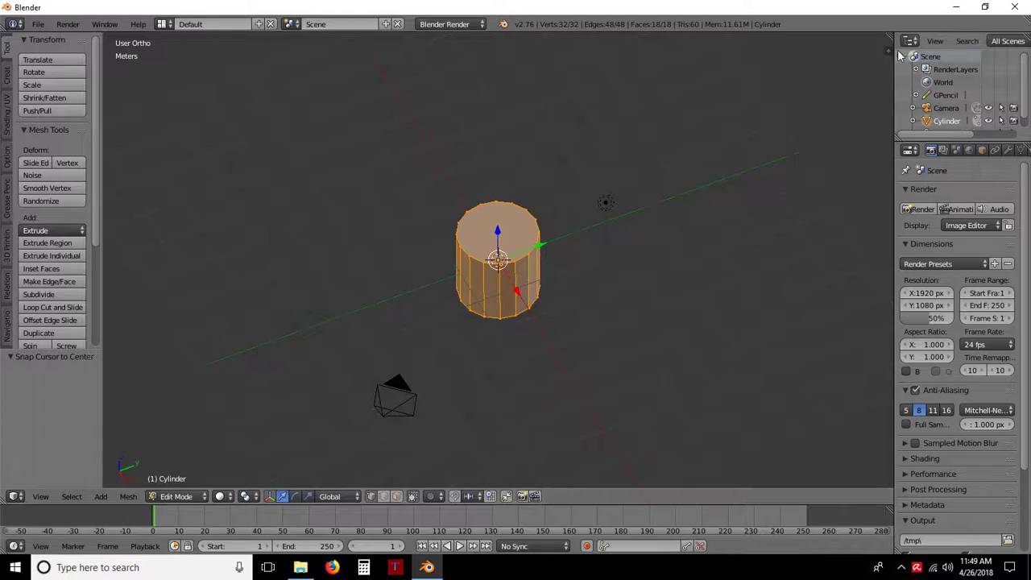
key("Tab")
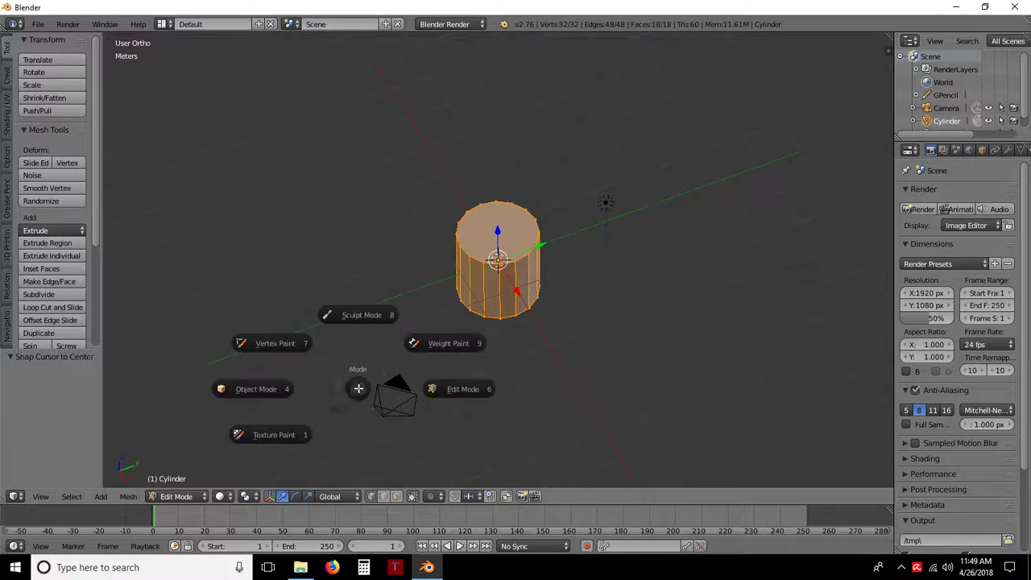
left_click(274, 391)
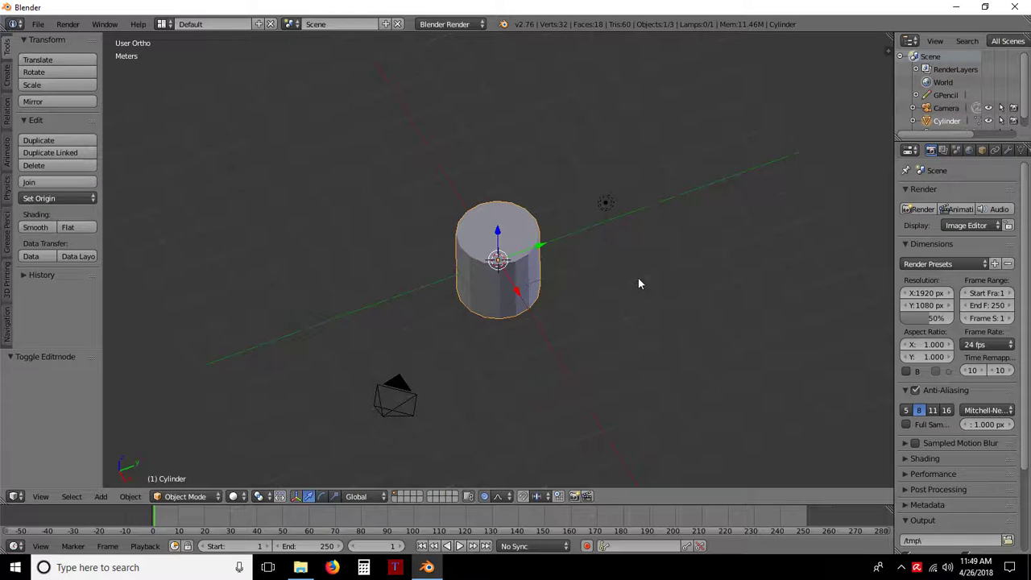
- Look at the cylinder from the front, right and top, and toggle between orthographic and perspective projection
key("KP_1")
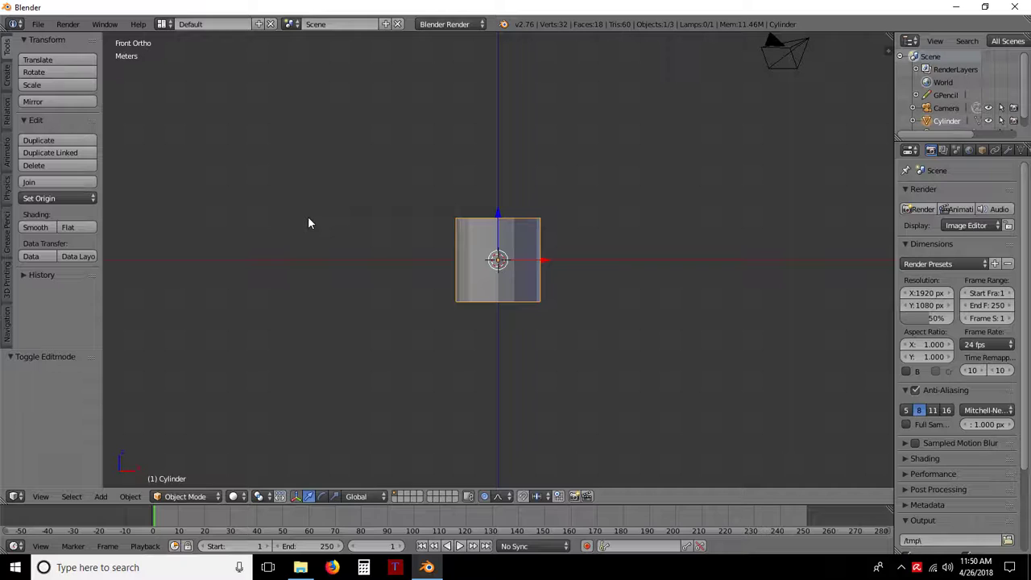
key("KP_3")
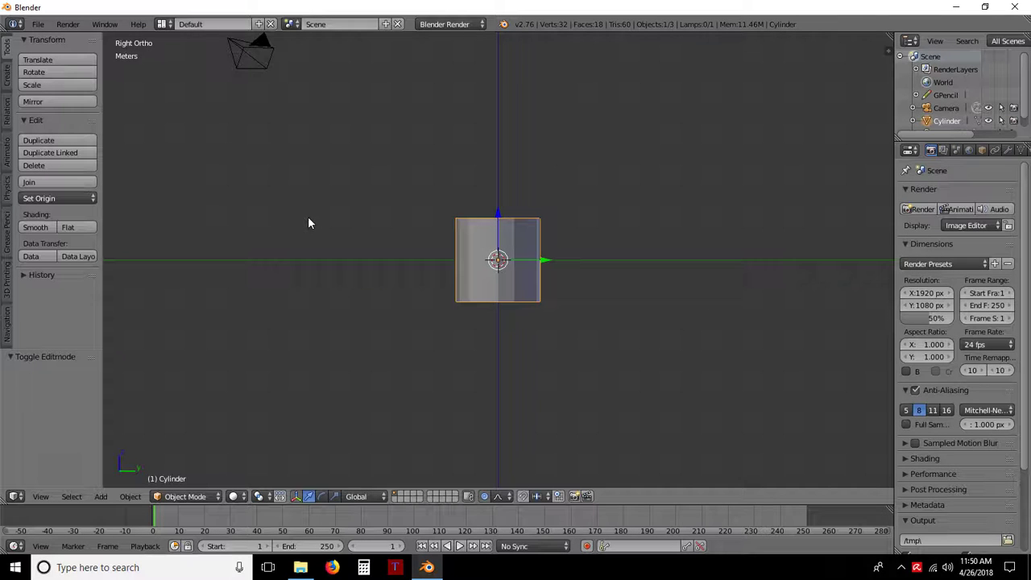
key("KP_7")
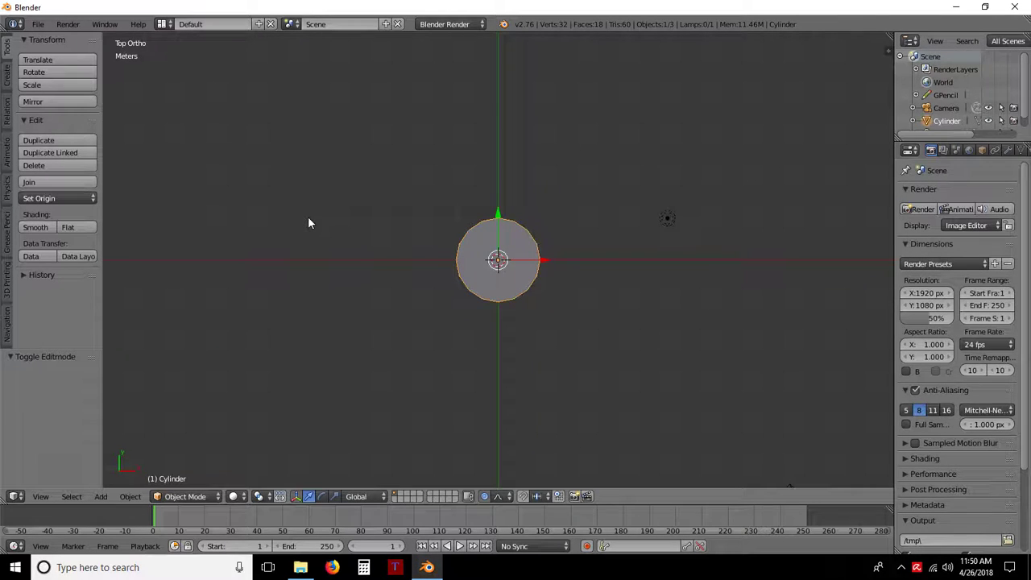
key("KP_5")
key("KP_5")
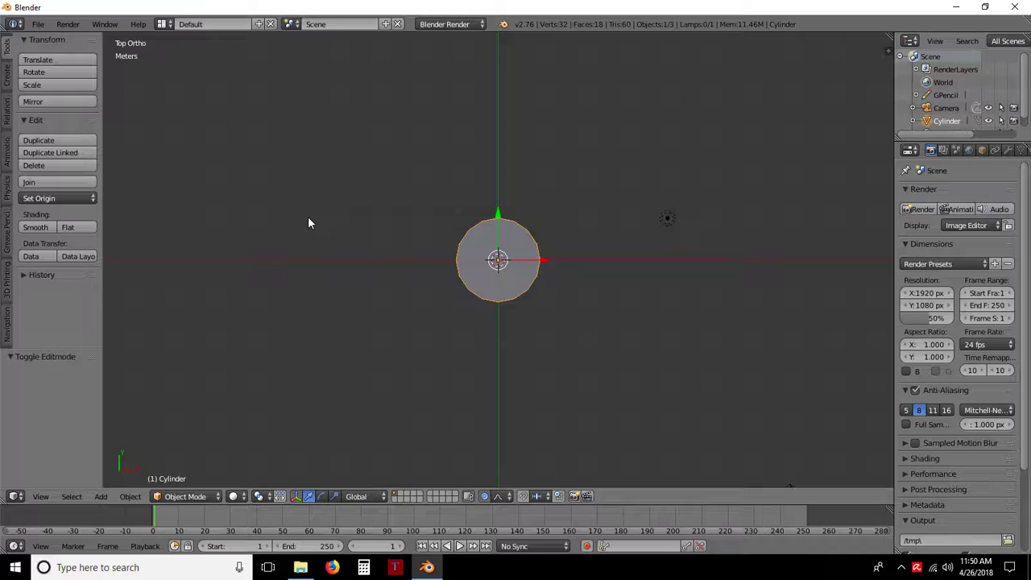
middle_click_drag(309, 218, 308, 218)
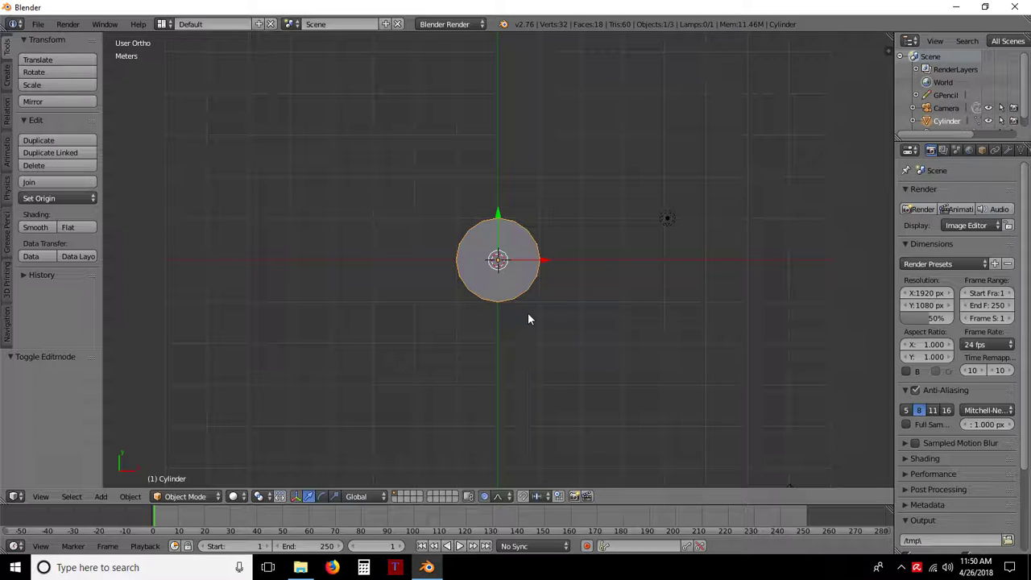
- Cycle the cylinder through the Top, Front and Right views again, ending in Top view
key("KP_7")
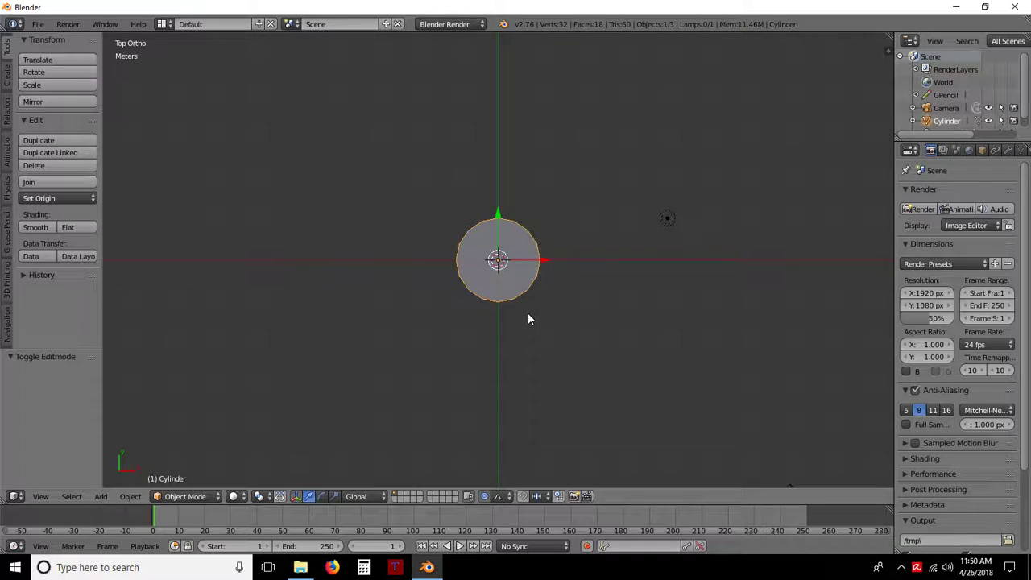
key("KP_1")
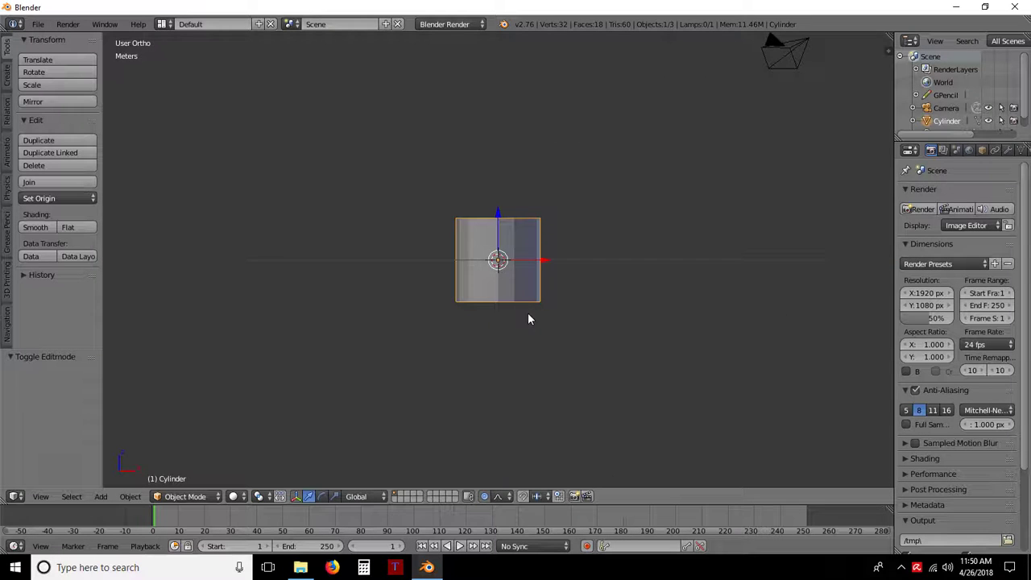
key("KP_3")
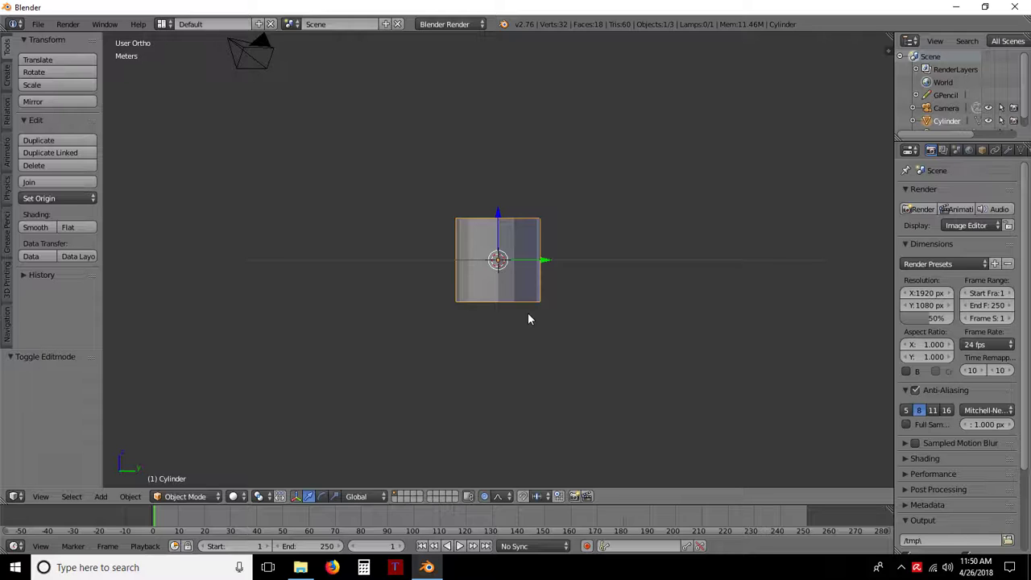
key("KP_7")
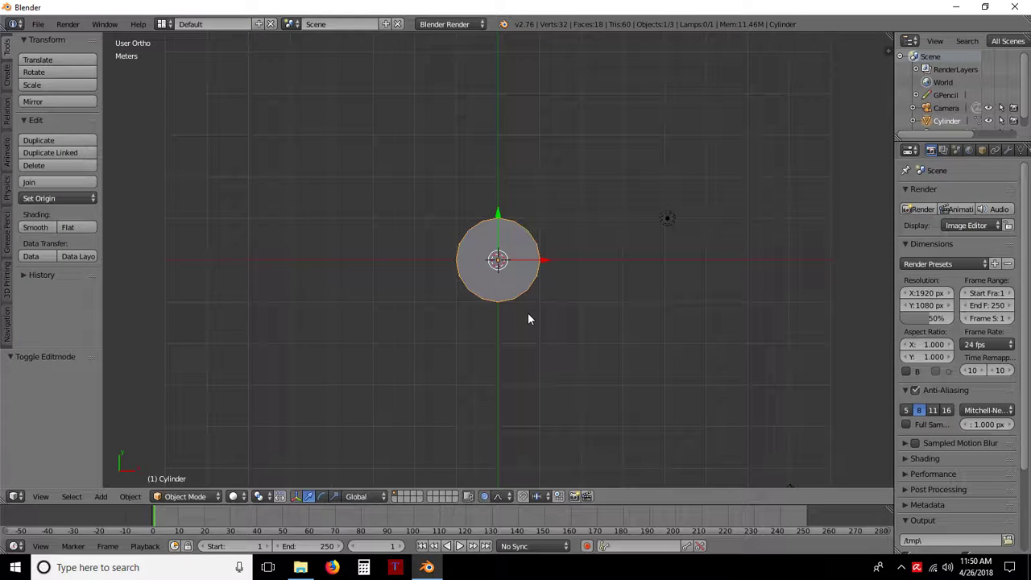
key("KP_7")
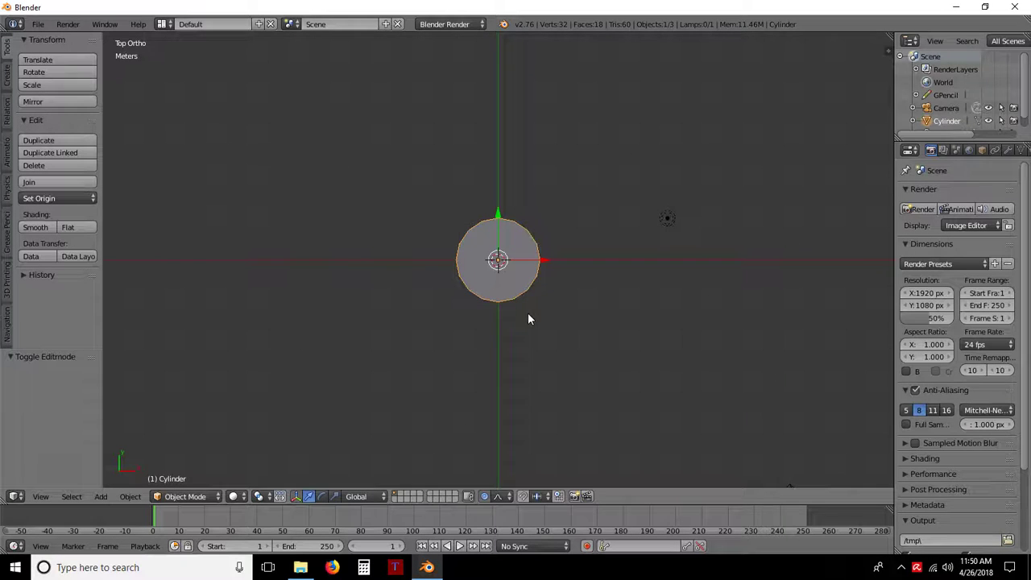
- In Front view, split the 3D view into two side-by-side areas and toggle the tool shelf off and on in each
key("KP_1")
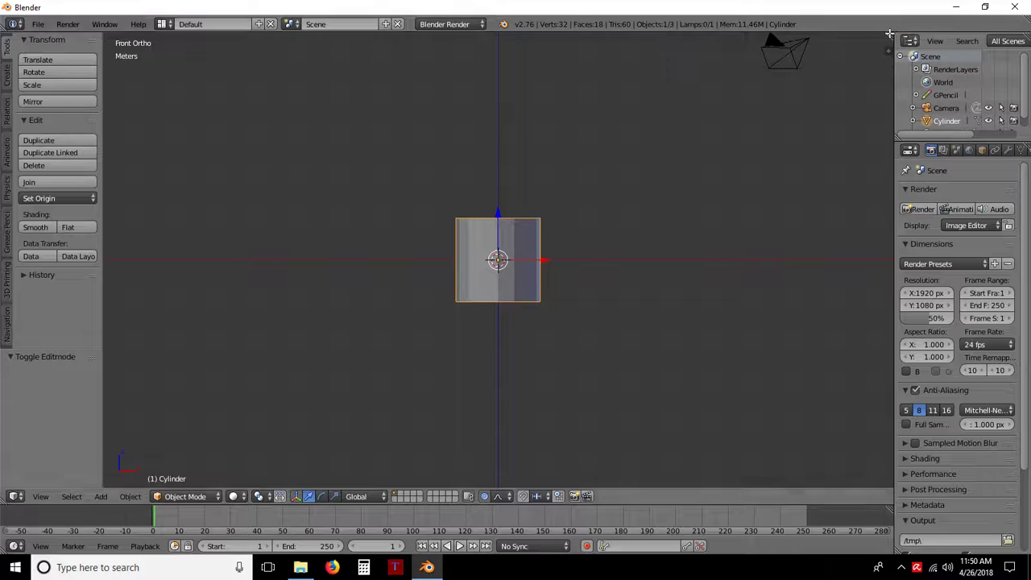
left_click_drag(891, 35, 480, 52)
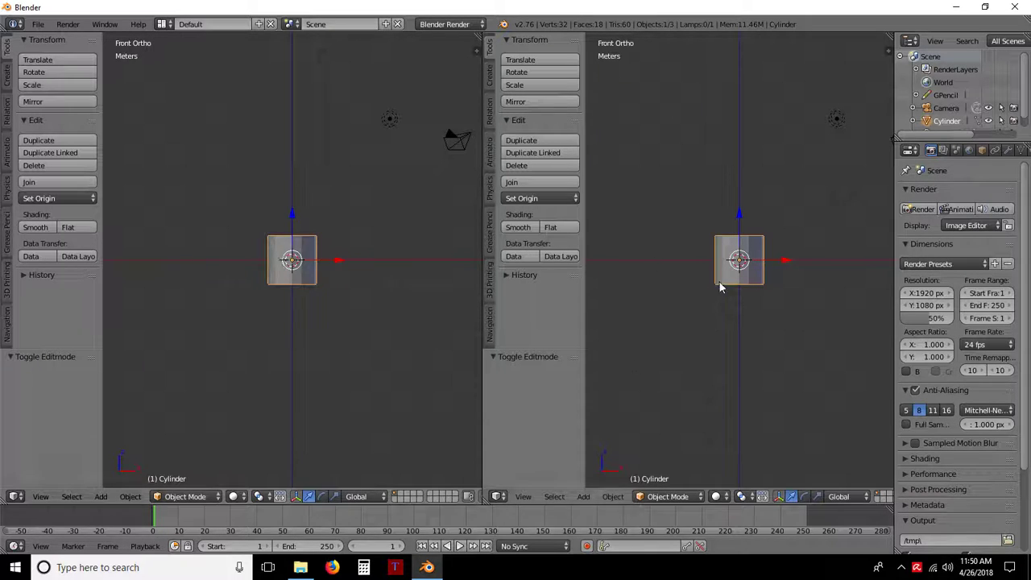
key("t")
key("t")
key("t")
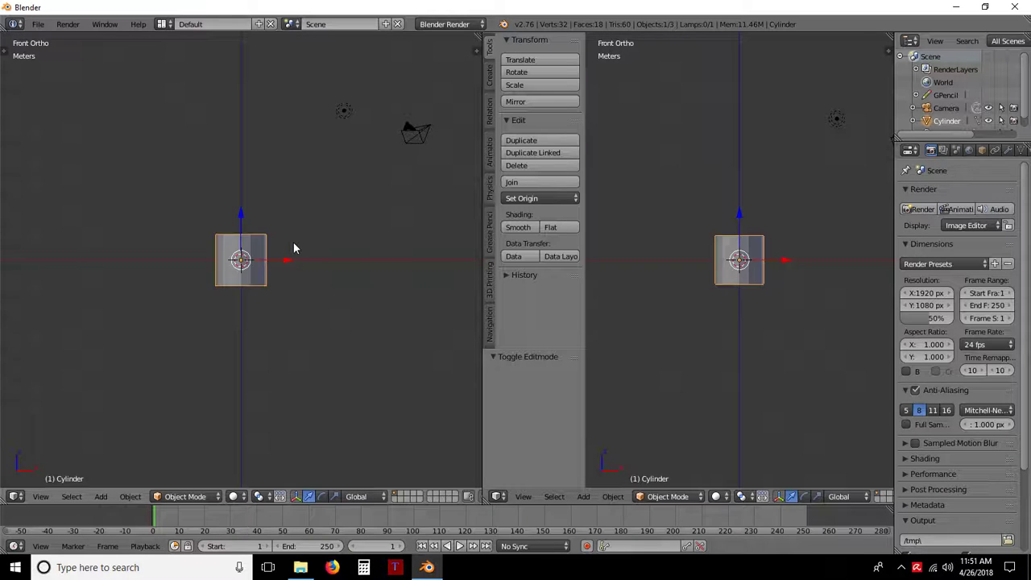
key("t")
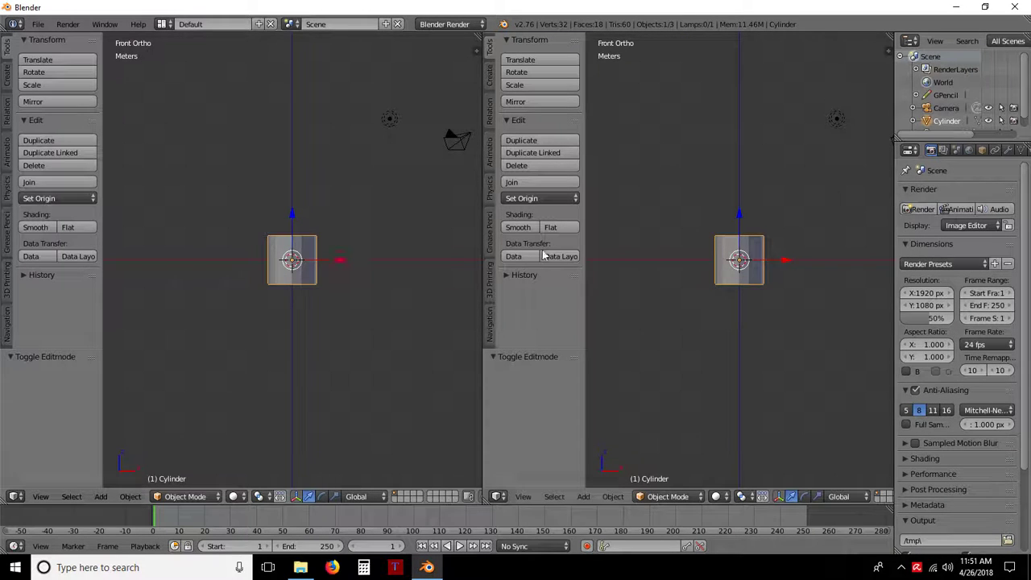
key("t")
key("t")
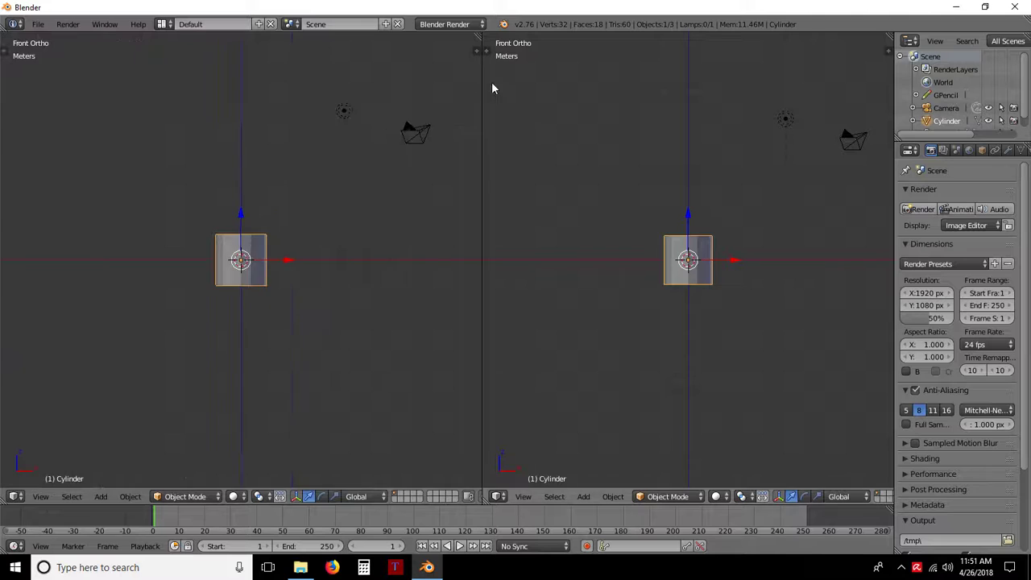
key("t")
key("t")
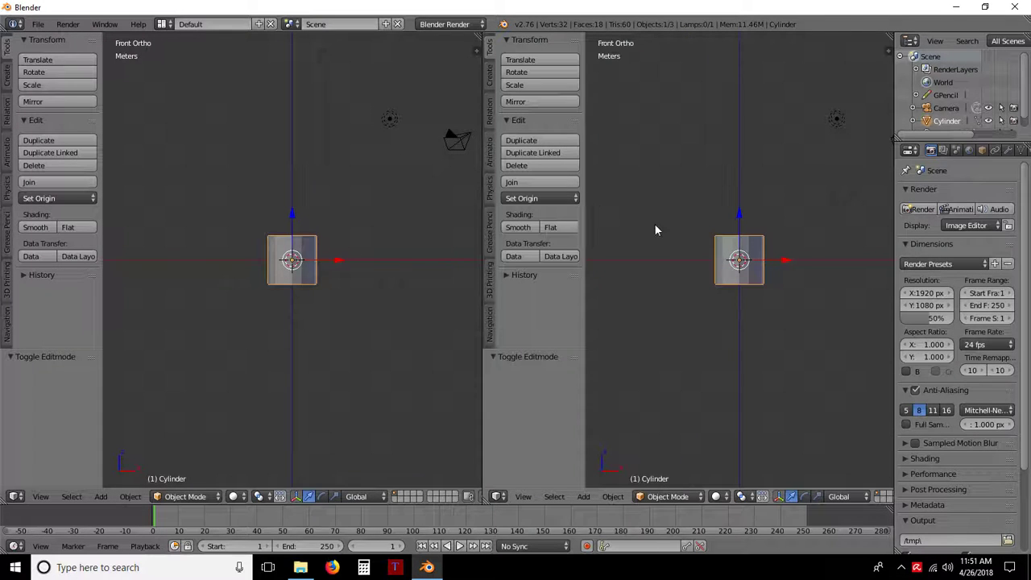
- Show and hide the Properties region in both 3D views
key("n")
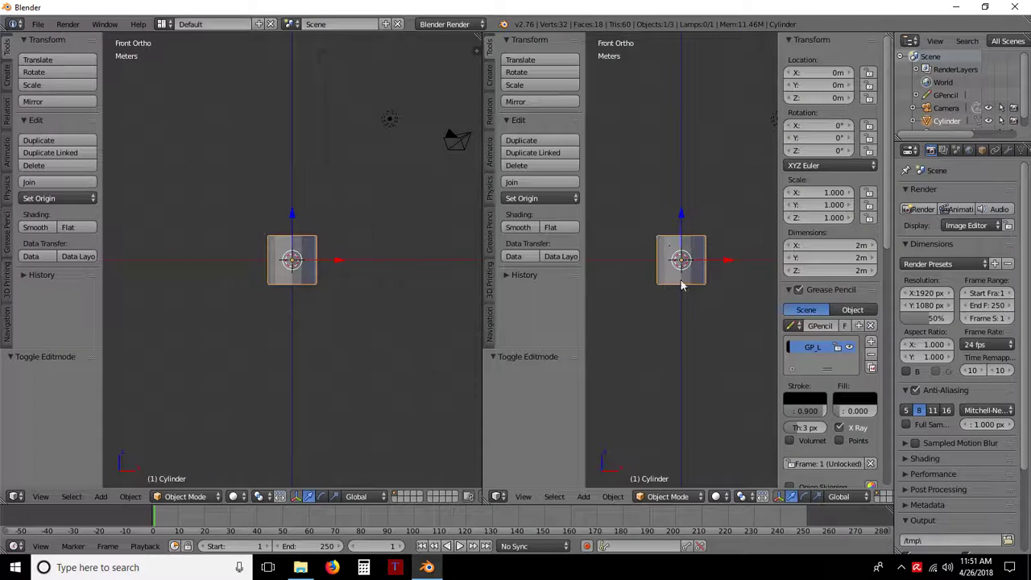
key("n")
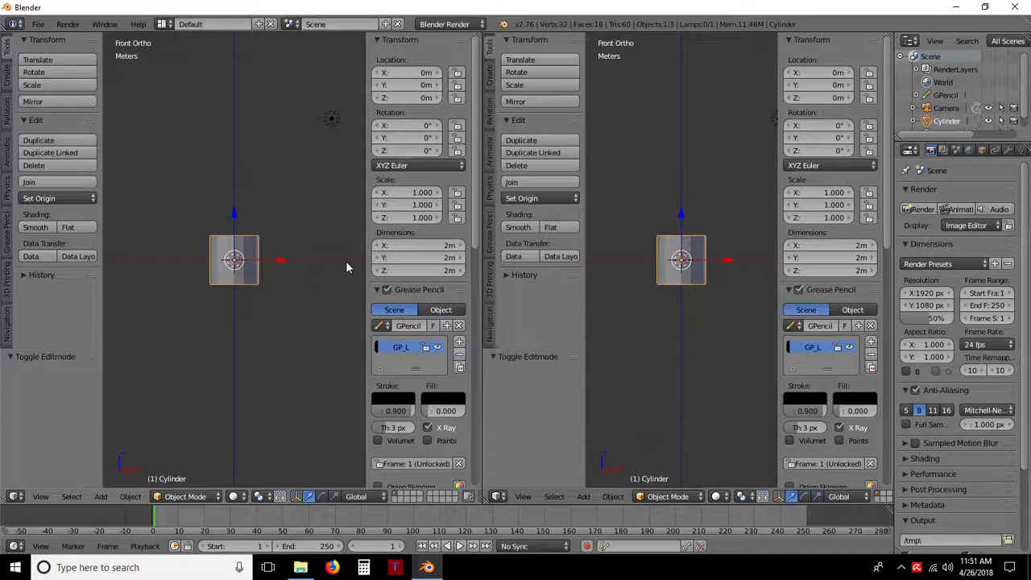
key("n")
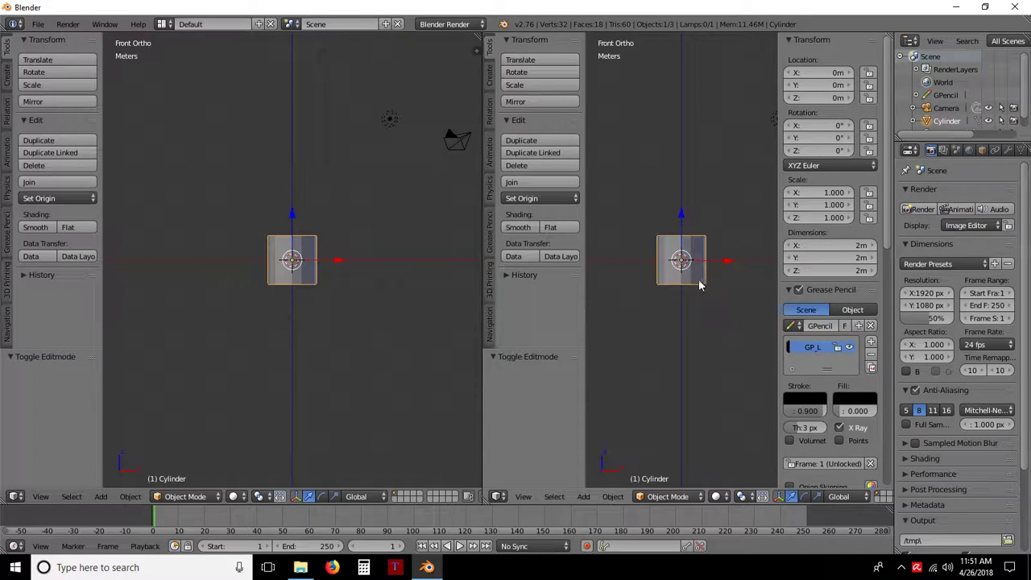
key("n")
- Hide the tool shelf in the right-hand 3D view and split both views horizontally to make four viewports
key("t")
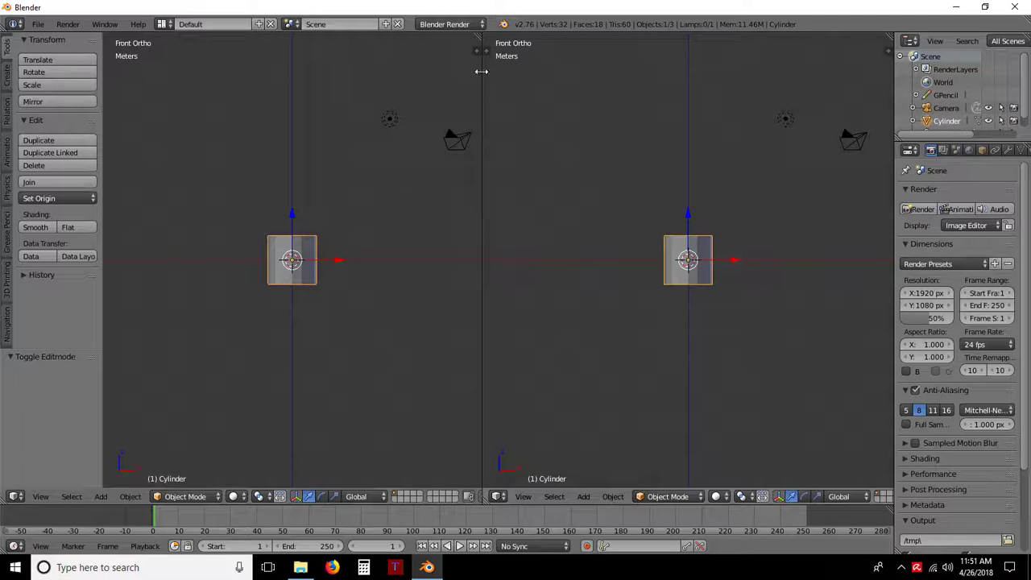
left_click_drag(479, 35, 471, 308)
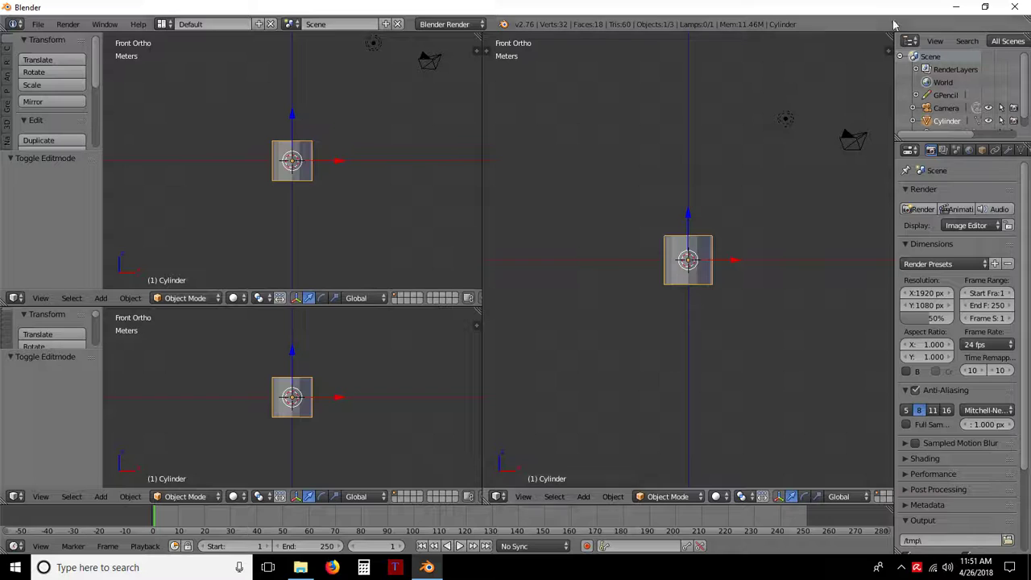
left_click_drag(889, 36, 835, 299)
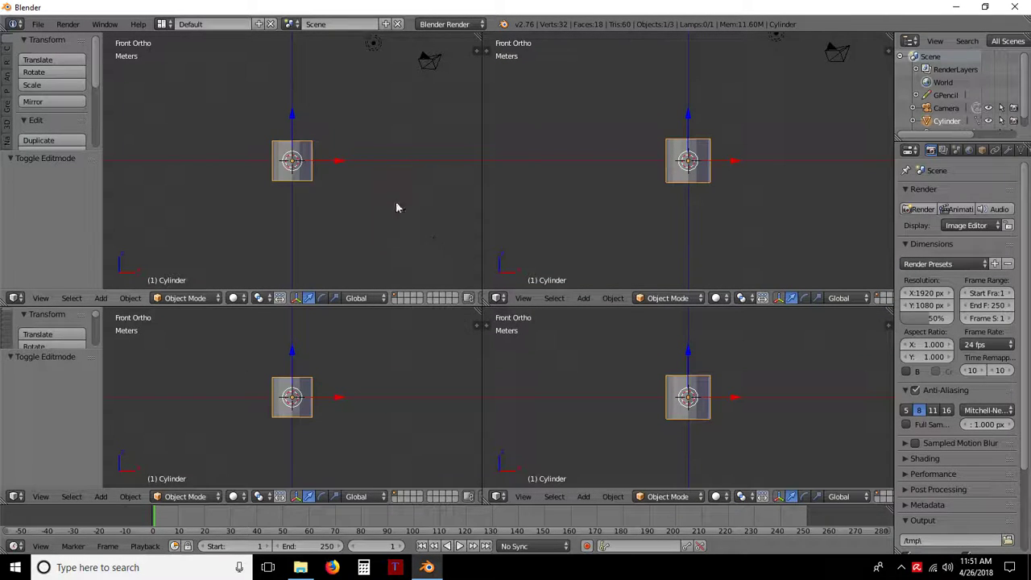
- Set the upper-right viewport to Right view, the lower-left one to Back view and the lower-right one to Bottom view
left_click(498, 299)
left_click(522, 299)
left_click(522, 299)
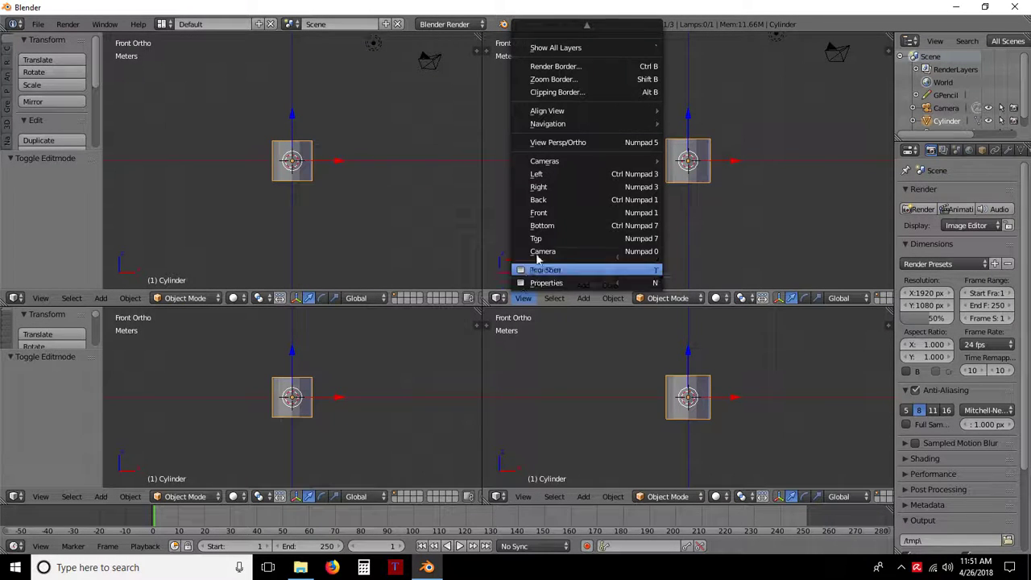
left_click(541, 187)
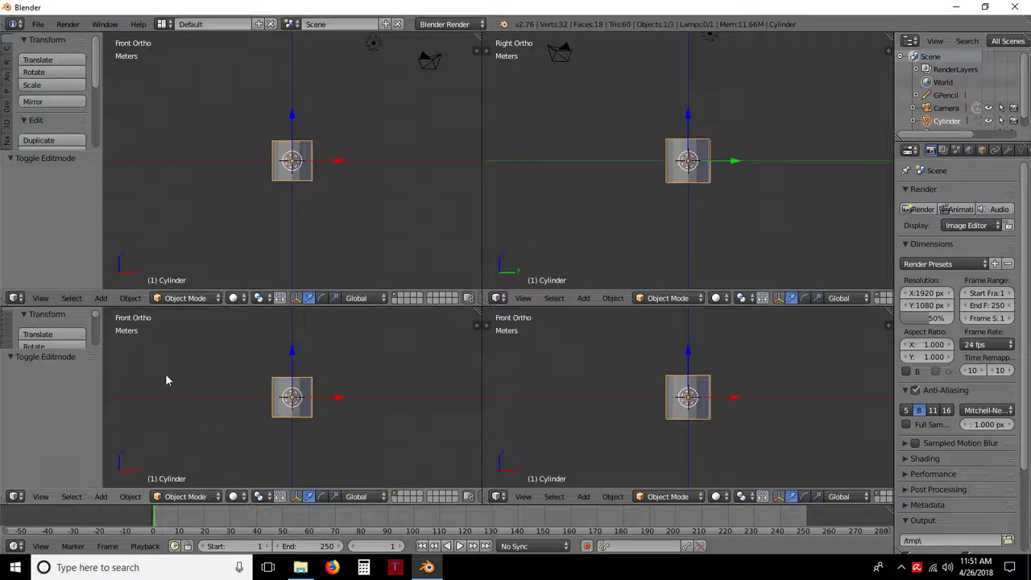
left_click(39, 497)
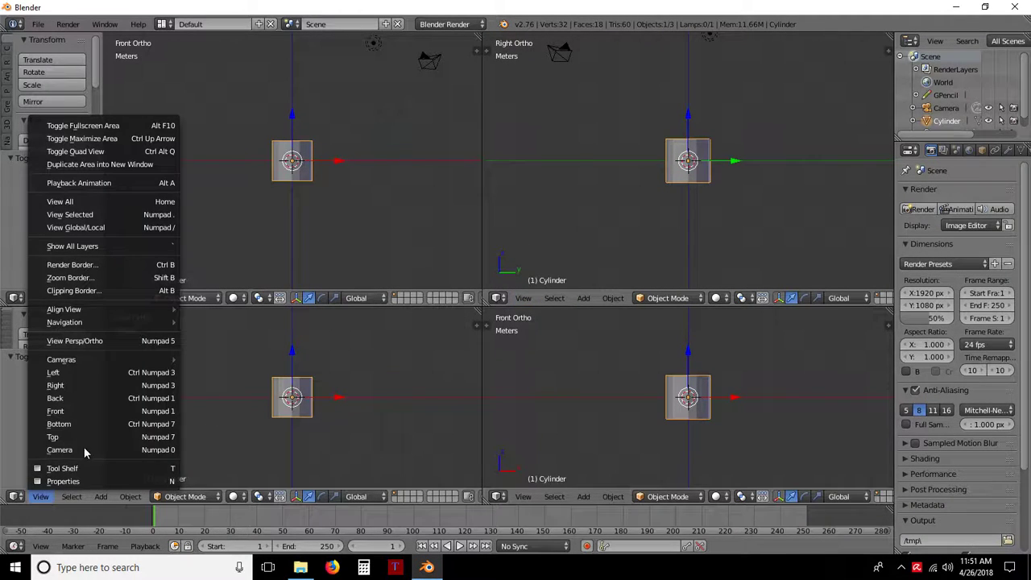
left_click(75, 398)
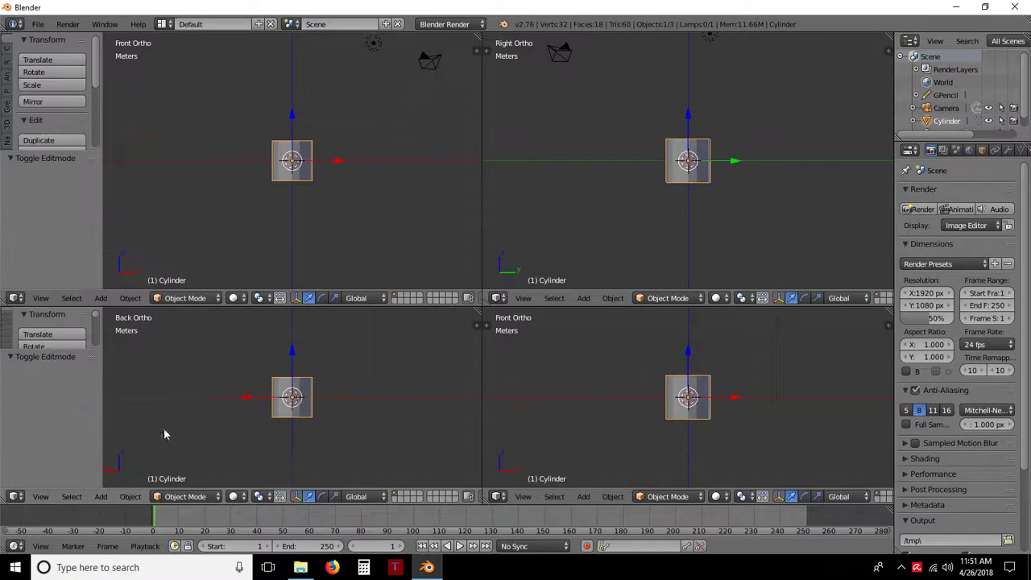
left_click(498, 497)
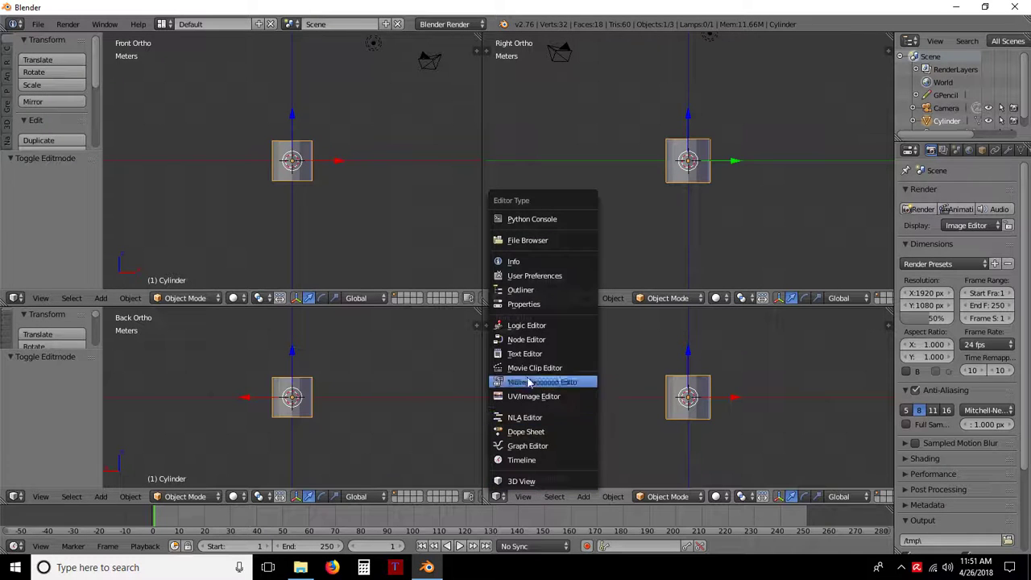
left_click(521, 481)
left_click(522, 497)
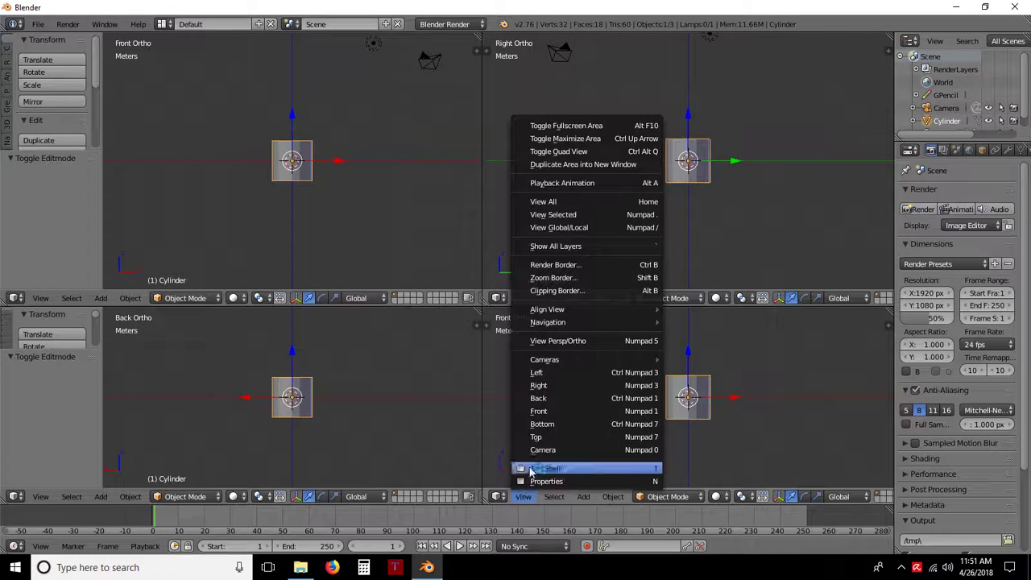
left_click(542, 425)
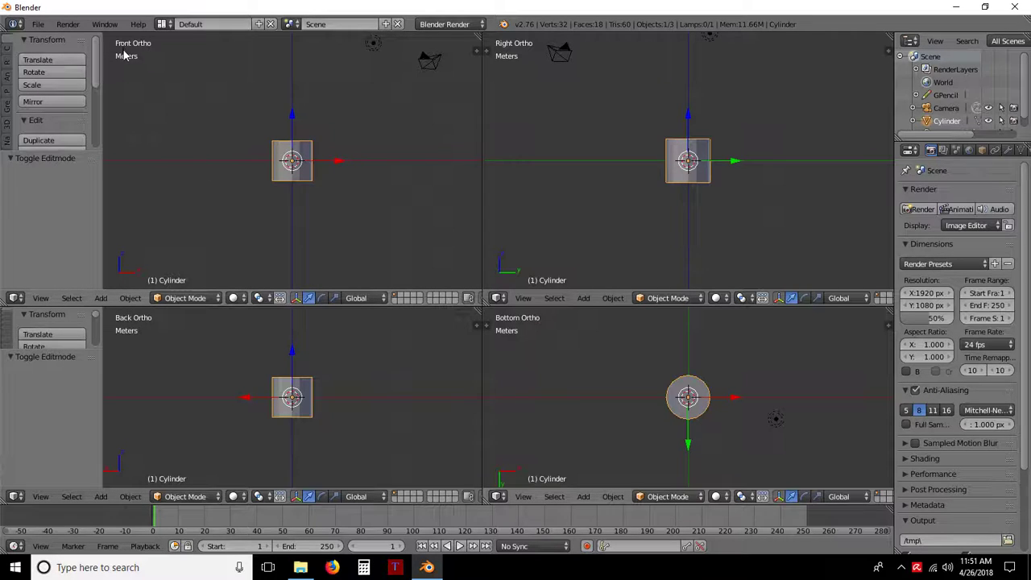
- Join the two upper viewports into one, keeping the Front view
right_click(482, 207)
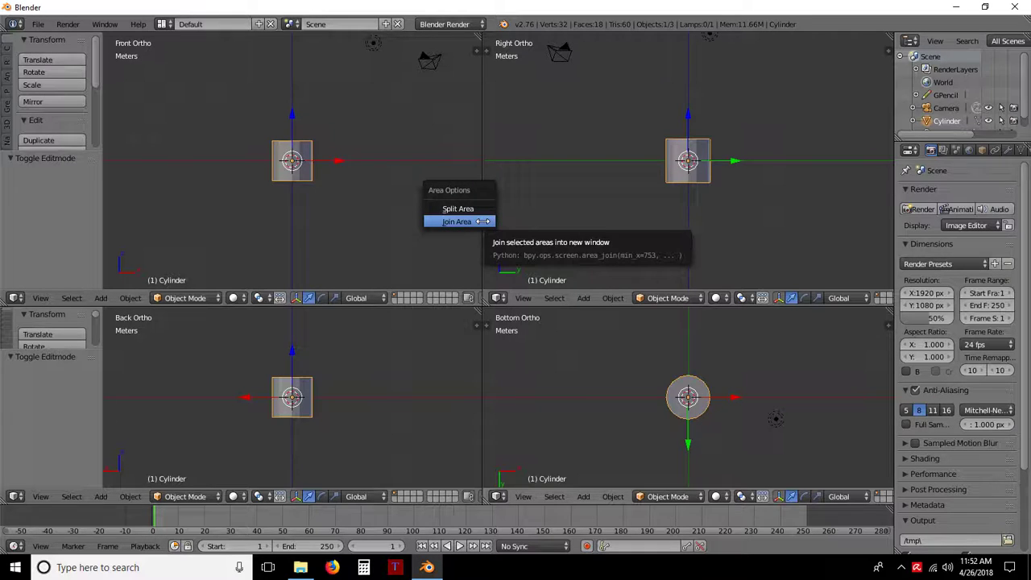
left_click(482, 221)
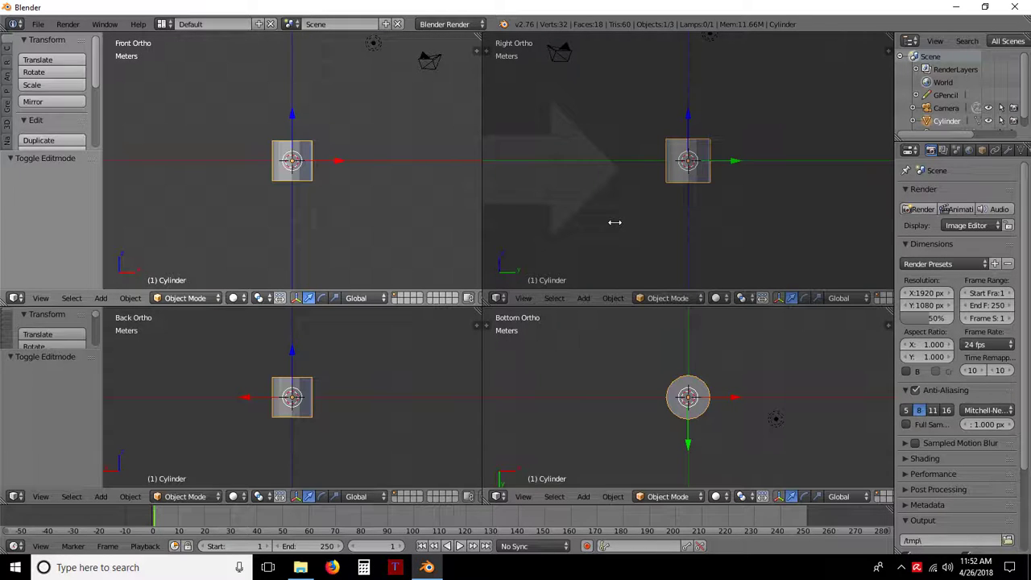
left_click(615, 223)
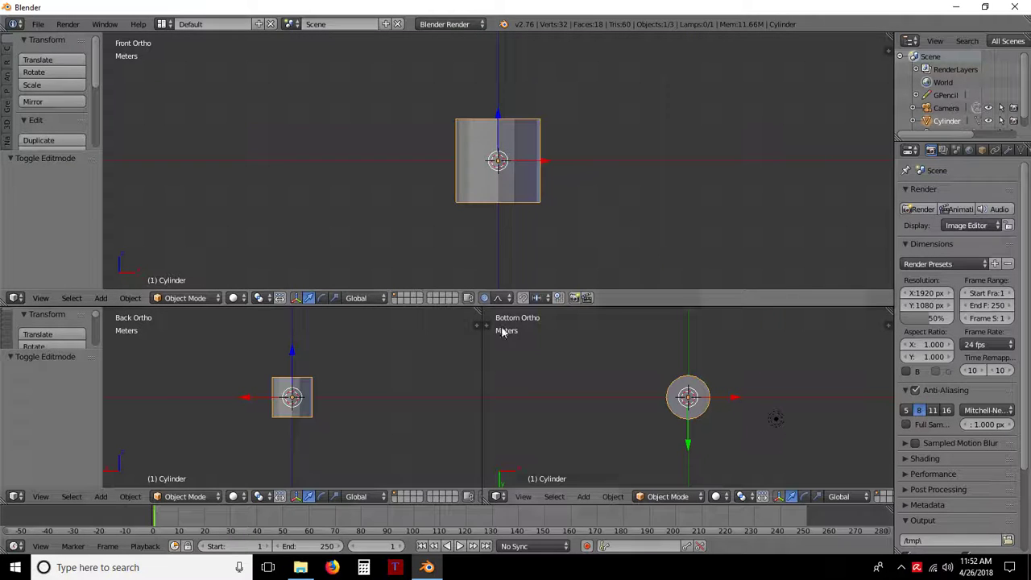
- Join the two lower viewports, then merge the upper and lower ones into a single viewport keeping the Back view
right_click(482, 359)
left_click(479, 362)
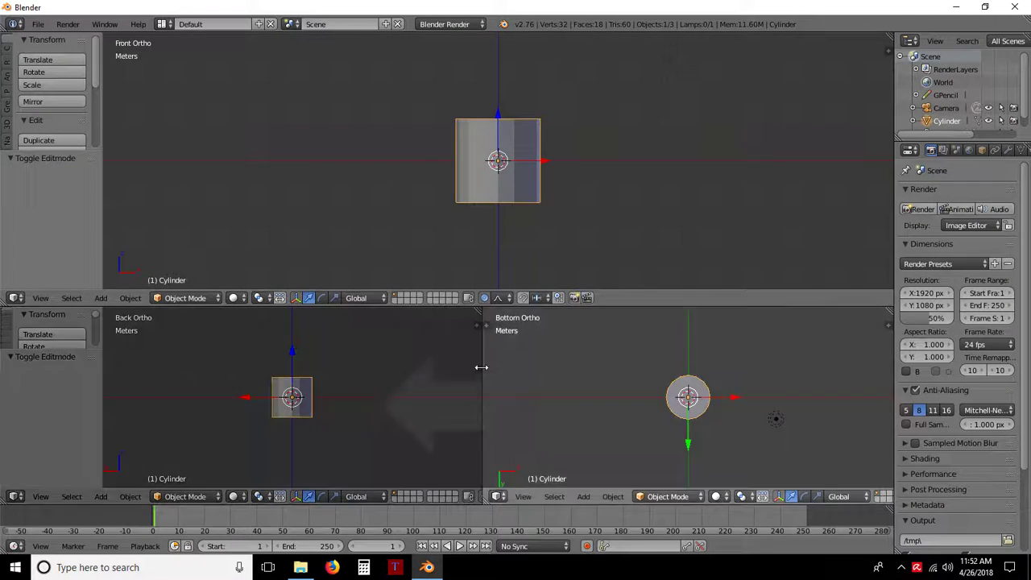
left_click(548, 387)
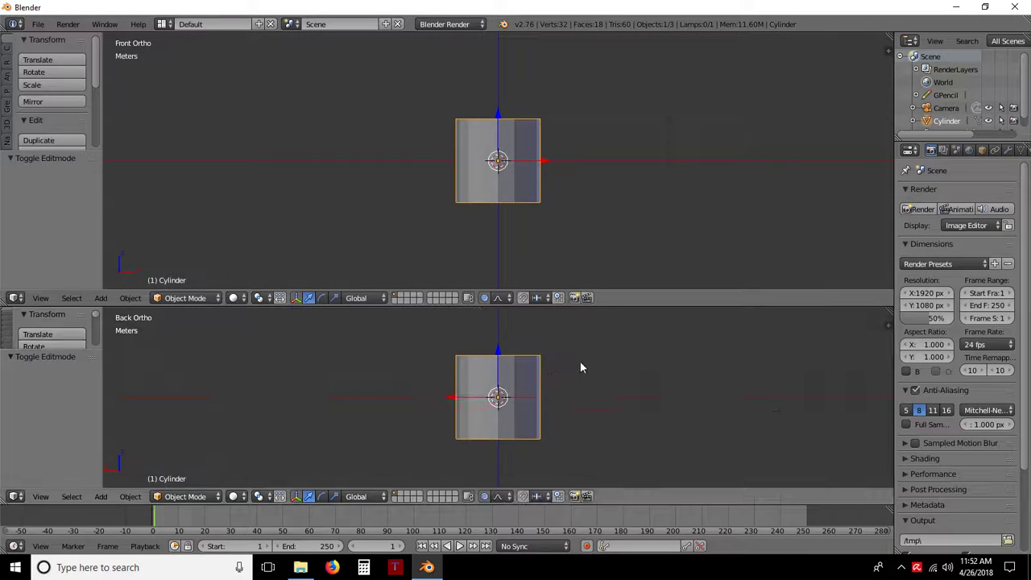
right_click(606, 306)
left_click(595, 306)
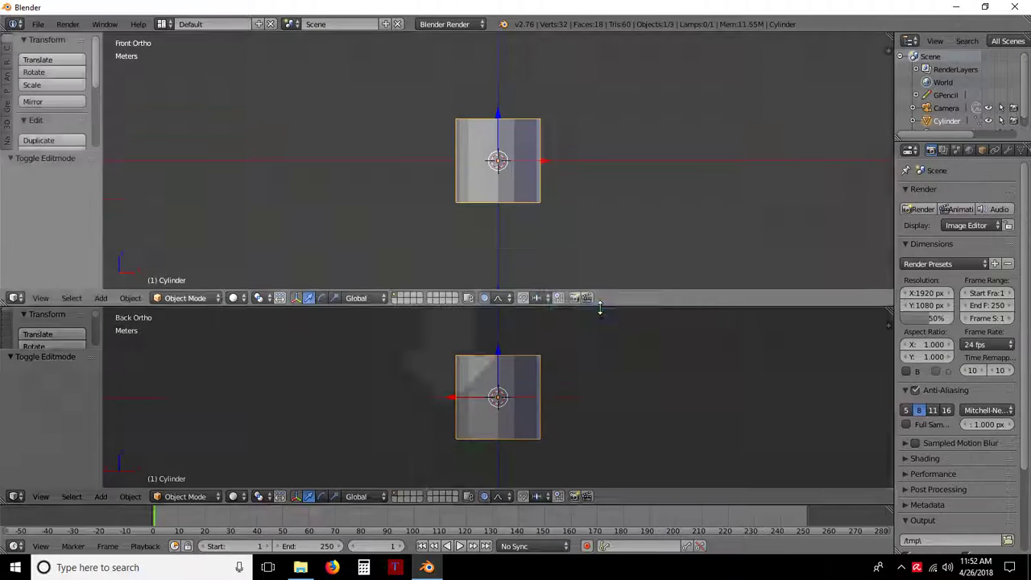
left_click(596, 244)
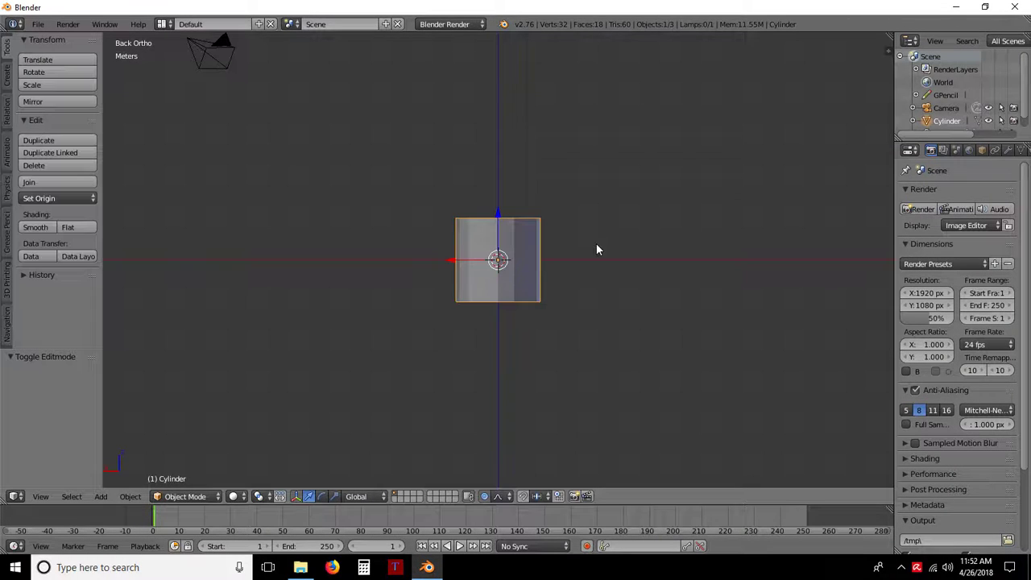
- Look over the available screen layouts without switching, and delete the cylinder from the scene
left_click(164, 25)
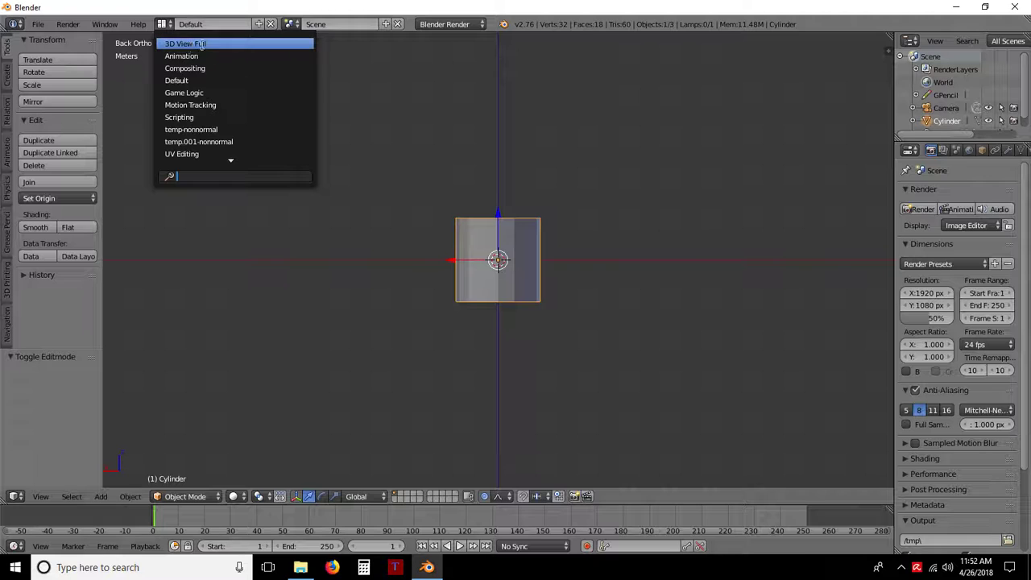
left_click(389, 221)
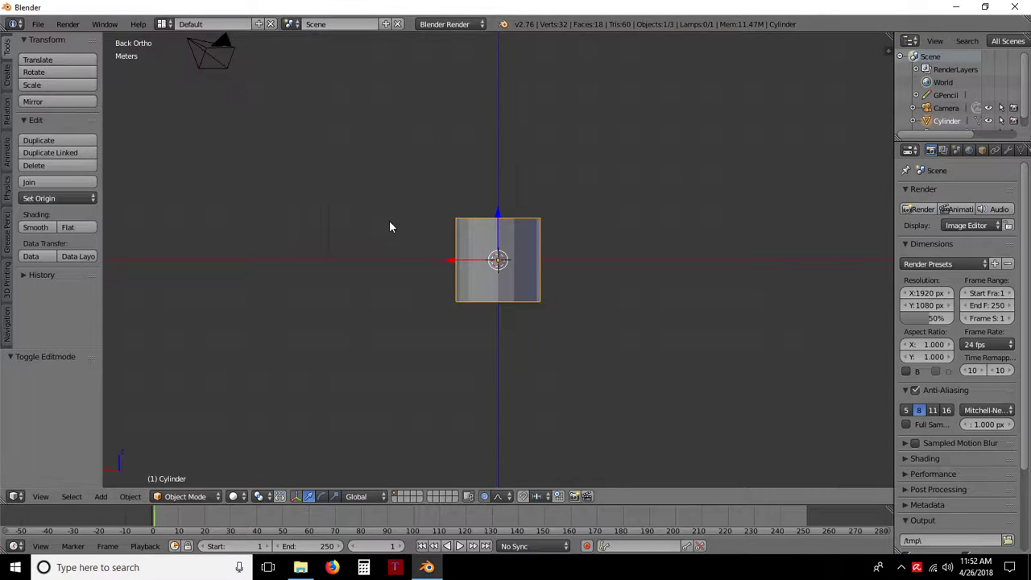
key("x")
left_click(379, 265)
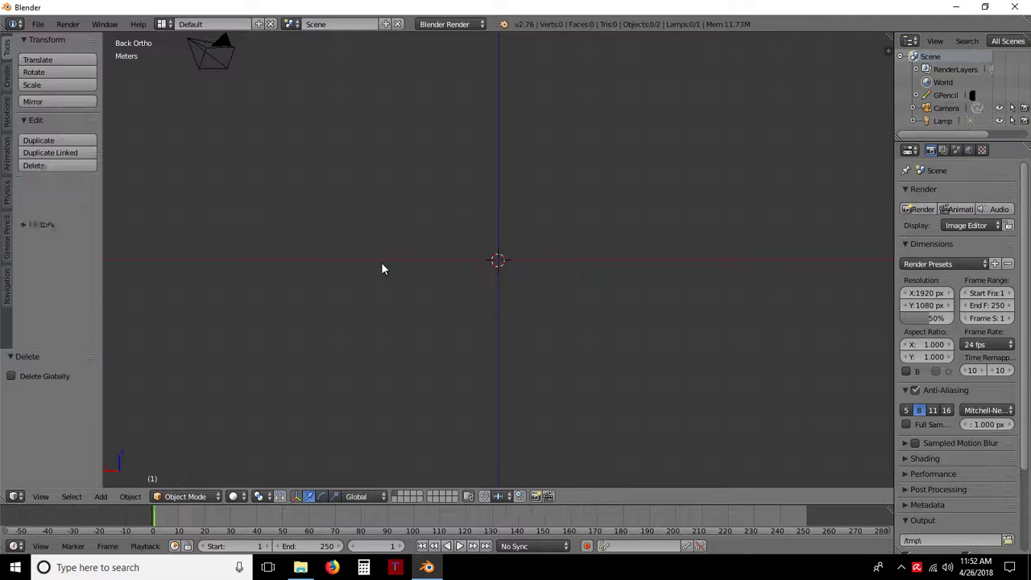
- Widen the Outliner and Properties editors and make the timeline slightly shorter
scroll(452, 266, "down", 3)
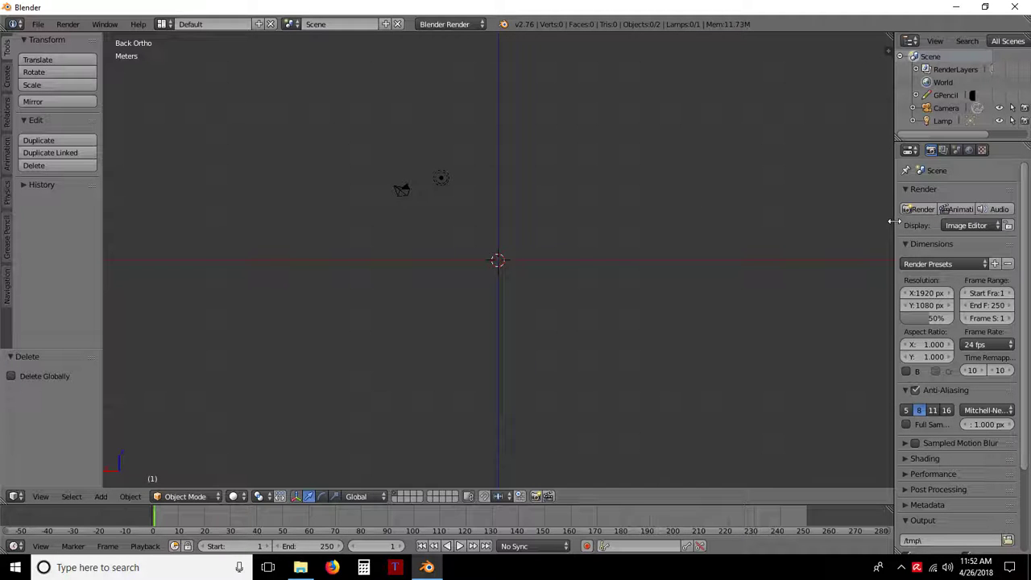
left_click_drag(895, 221, 818, 248)
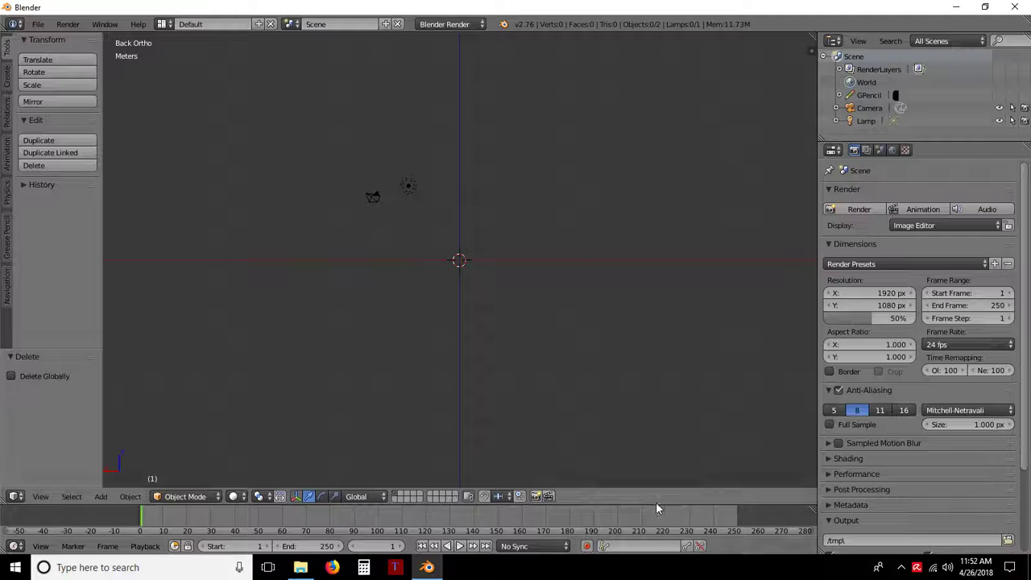
mouse_move(657, 498)
left_mouse_down()
mouse_move(654, 399)
mouse_move(660, 514)
mouse_move(662, 504)
left_mouse_up()
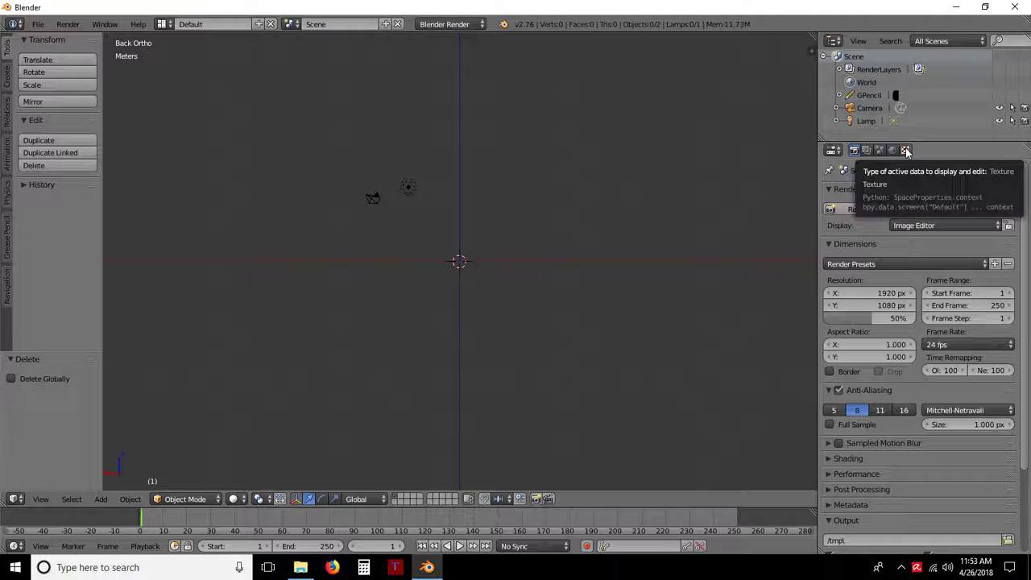
- Select the lamp through the Outliner and add a cube mesh to the scene
left_click(865, 121)
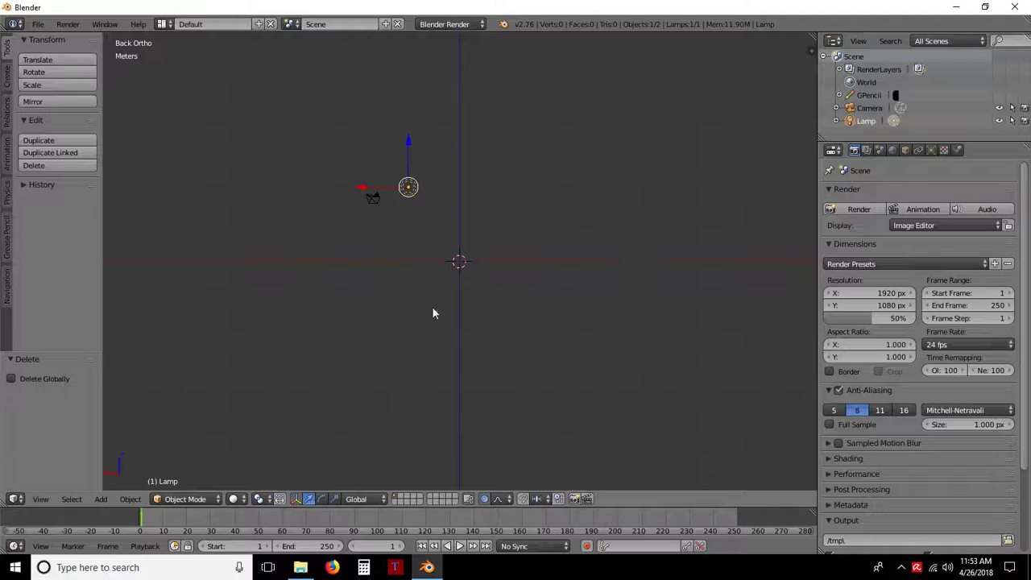
key("shift+a")
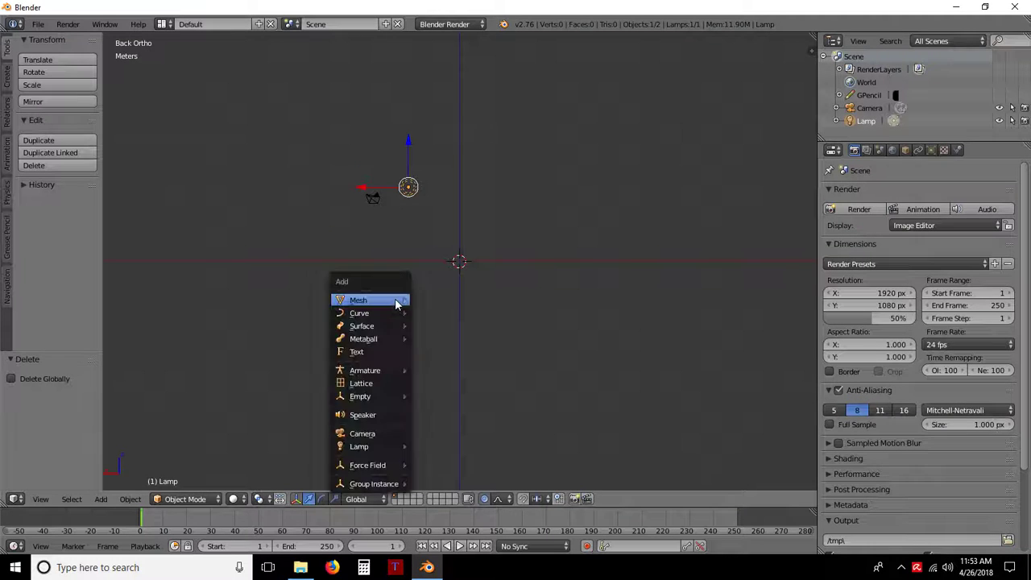
mouse_move(395, 301)
left_click(470, 71)
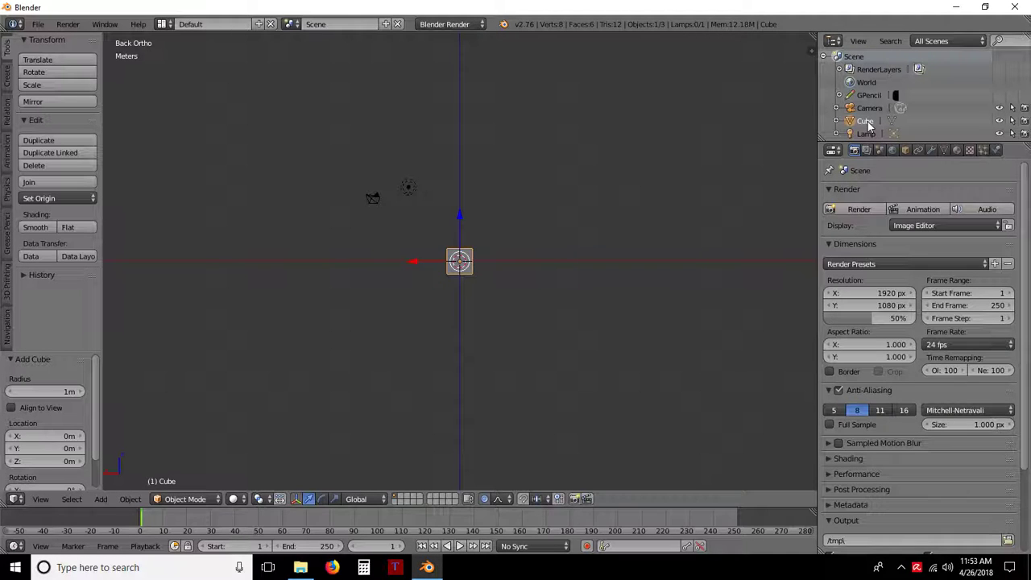
- Rename the new cube to "cube 001" in the Outliner
right_click(867, 122)
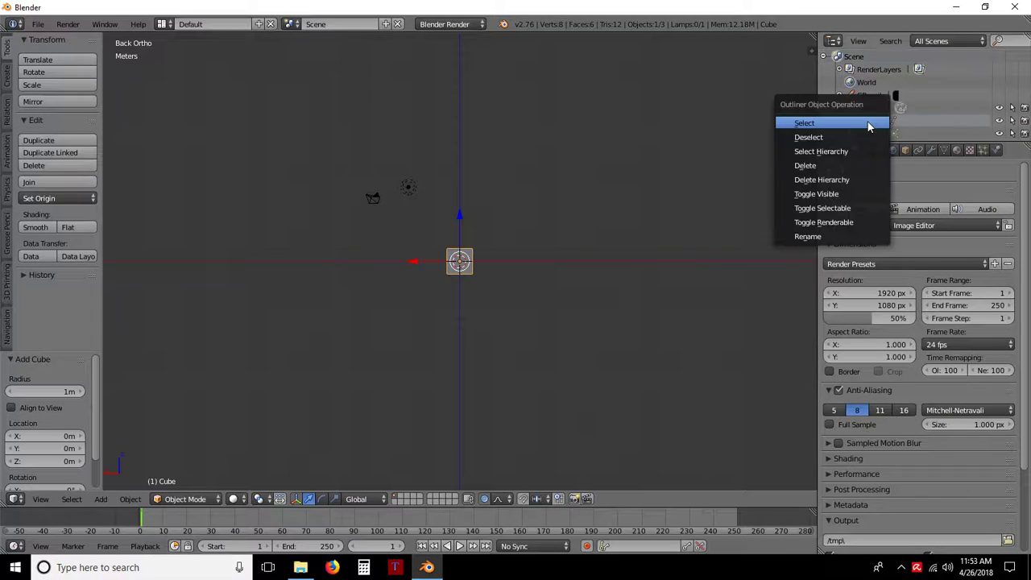
left_click(821, 235)
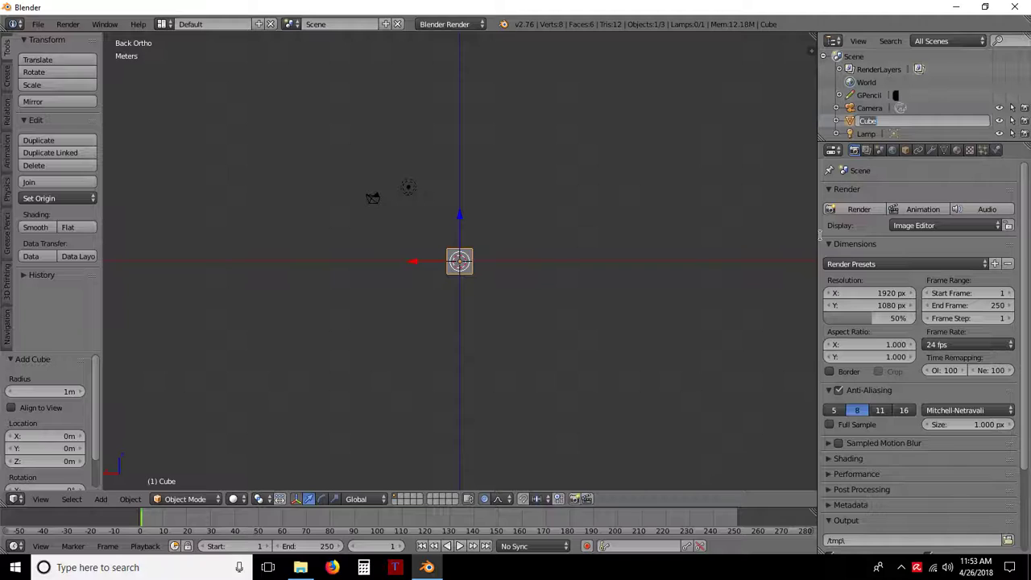
type("cu")
key("Return")
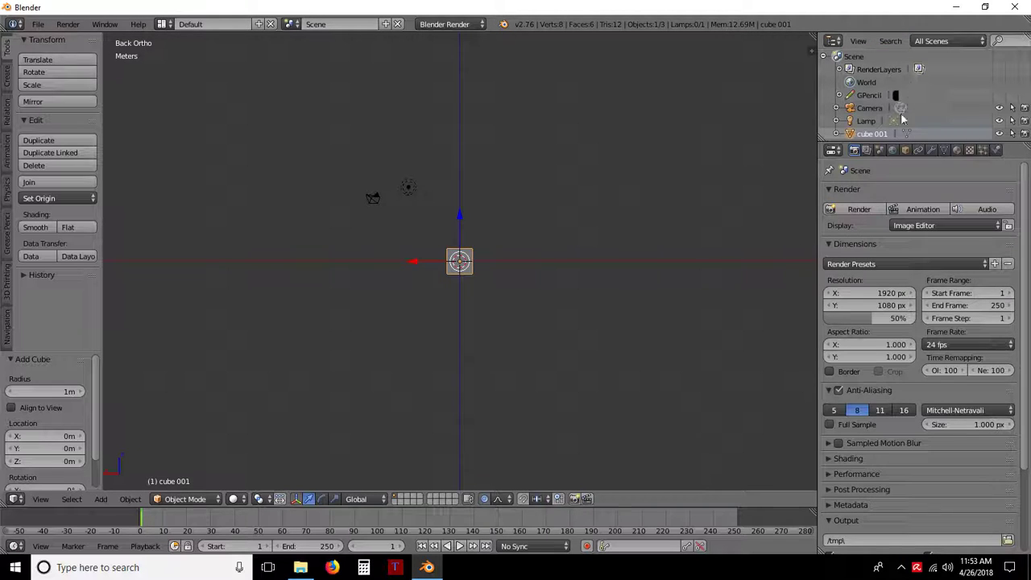
- Enlarge the Outliner downwards and toggle the viewport visibility of cube 001 off and on
mouse_move(895, 145)
left_mouse_down()
mouse_move(893, 187)
mouse_move(893, 160)
left_mouse_up()
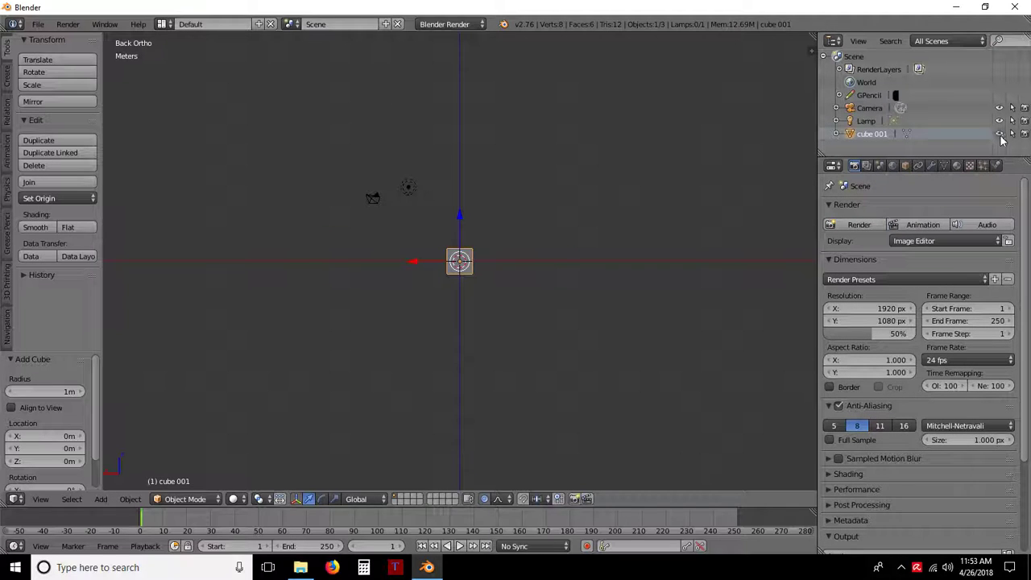
left_click(1000, 134)
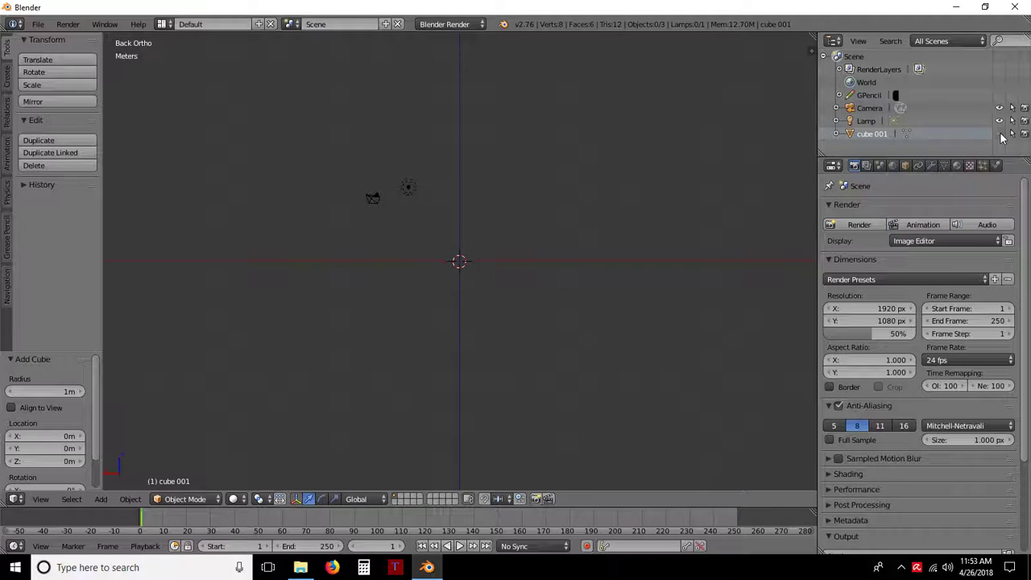
left_click(1002, 138)
left_click(1002, 138)
left_click(1003, 138)
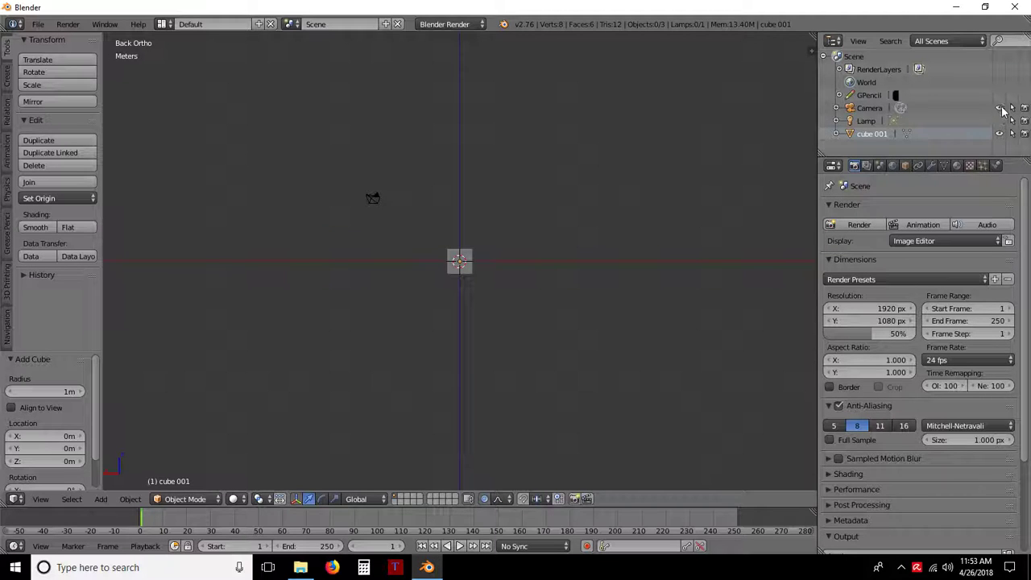
- Hide the lamp and camera to view the cube alone from an angle, and make both visible again
left_click(1002, 109)
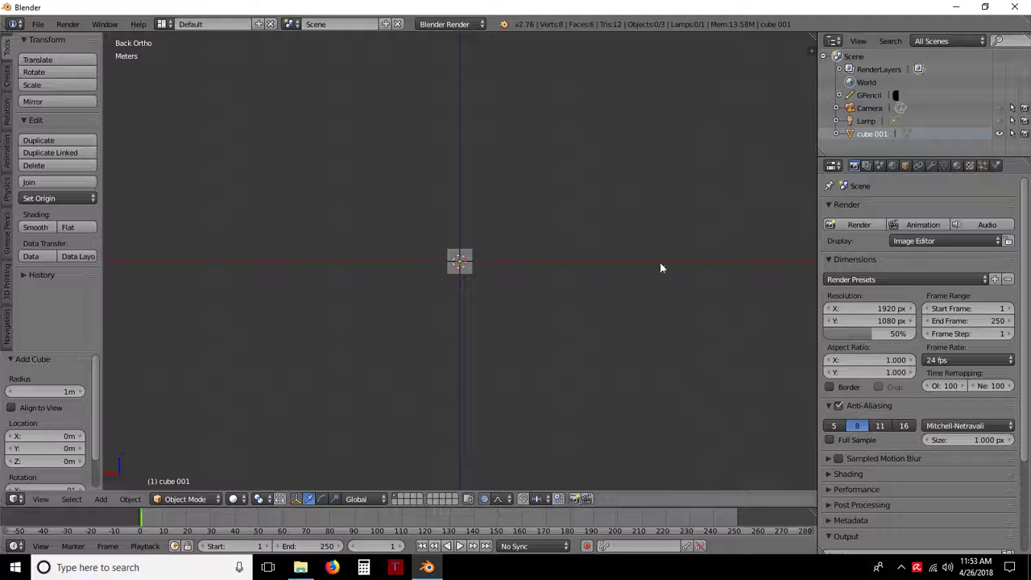
scroll(486, 282, "up", 5)
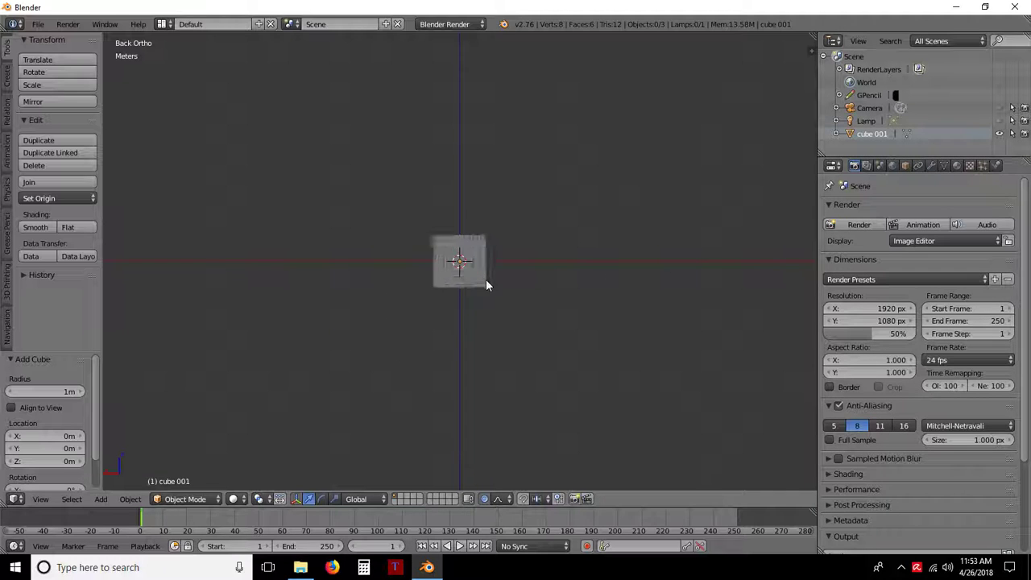
middle_click_drag(532, 375, 562, 257)
middle_click_drag(500, 265, 519, 421)
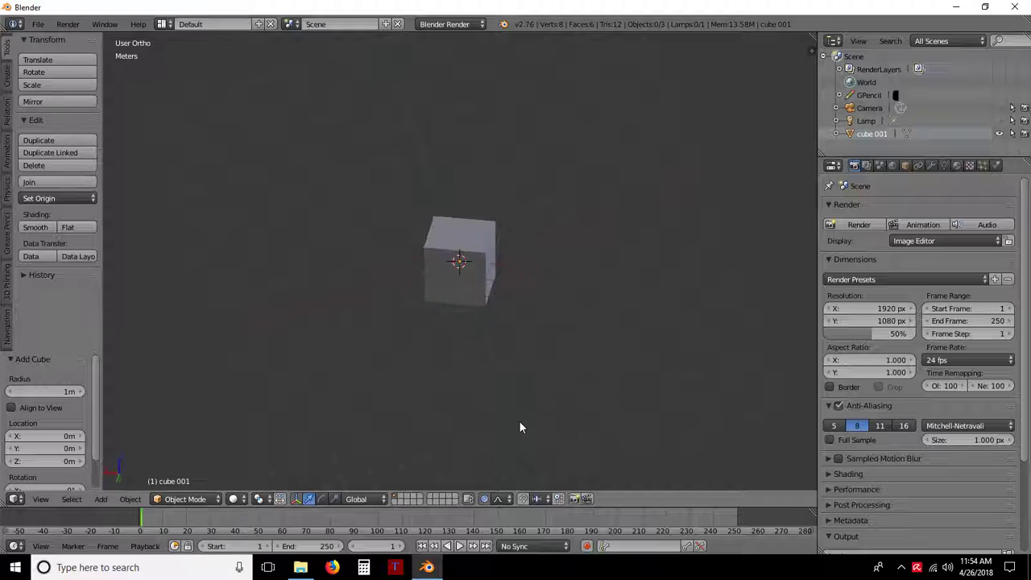
left_click(1000, 121)
left_click(1000, 108)
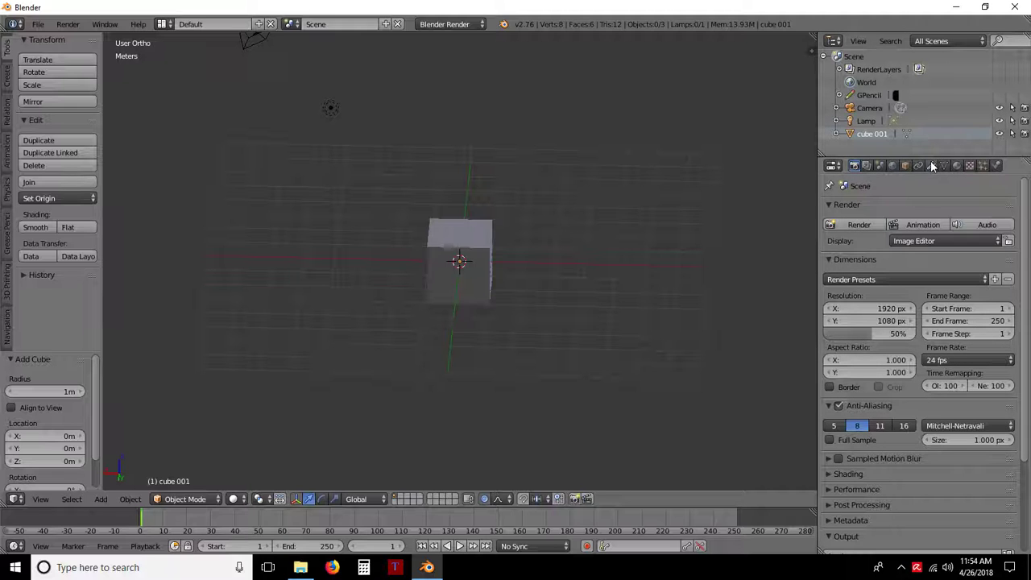
- Examine the cube's object, constraint, modifier, material, texture and particle properties, including the list of modifiers, and return to the render properties
left_click(906, 165)
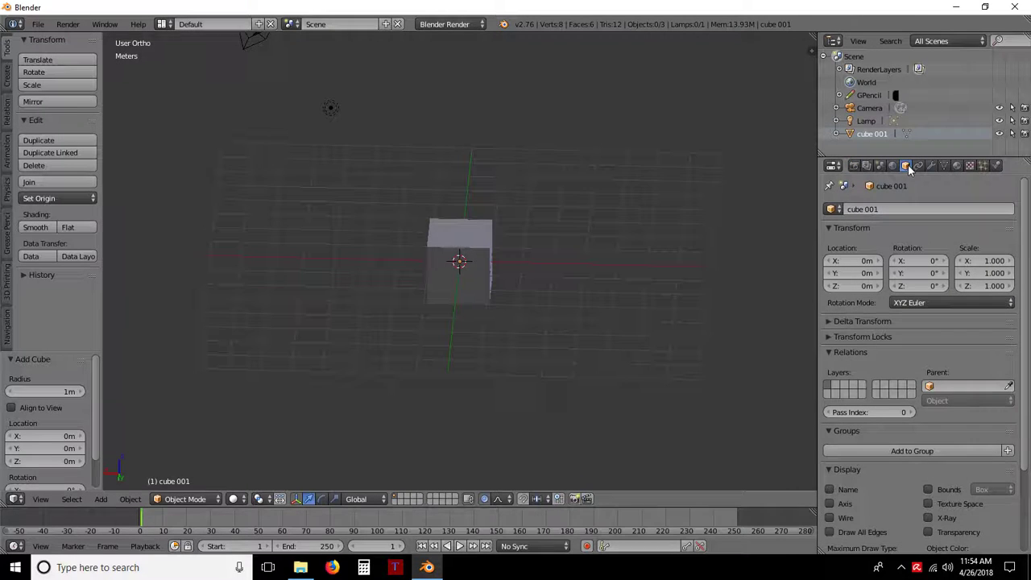
left_click(919, 165)
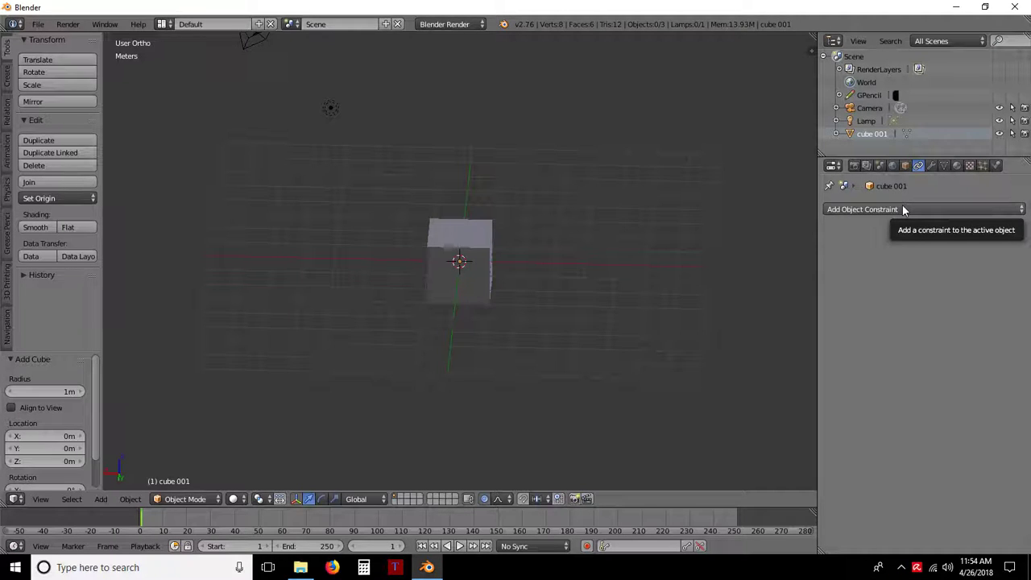
left_click(933, 165)
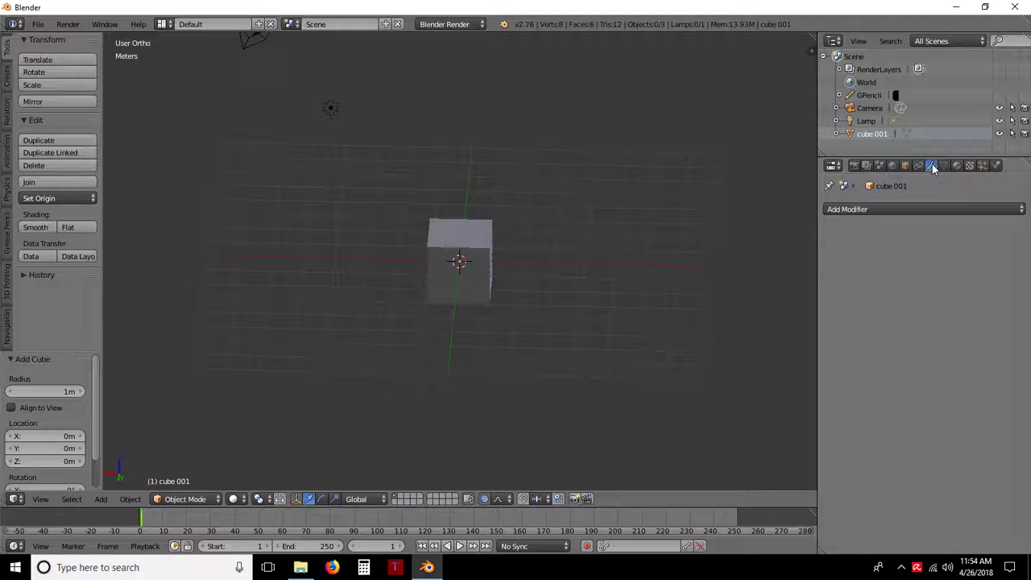
left_click(898, 211)
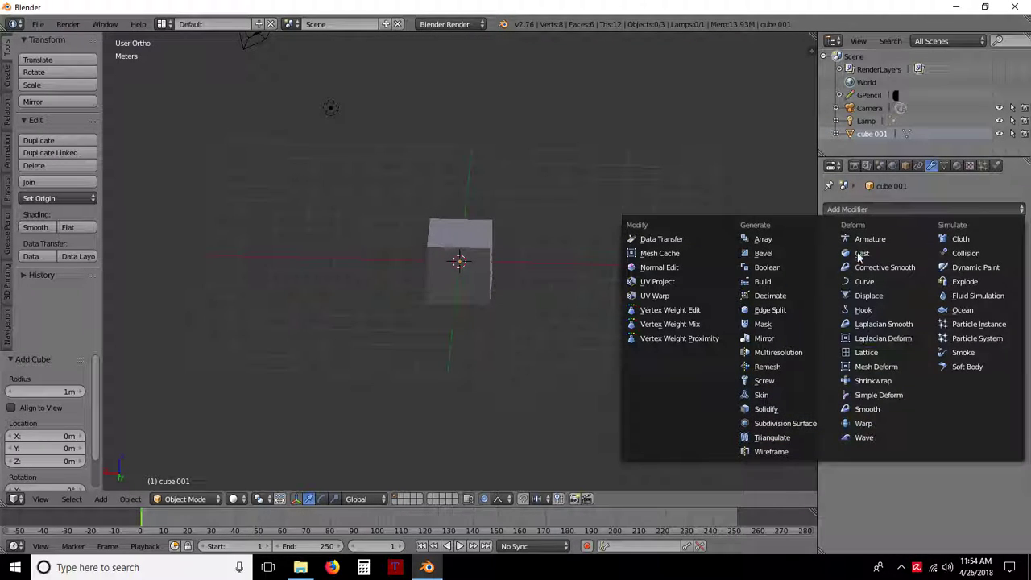
left_click(957, 165)
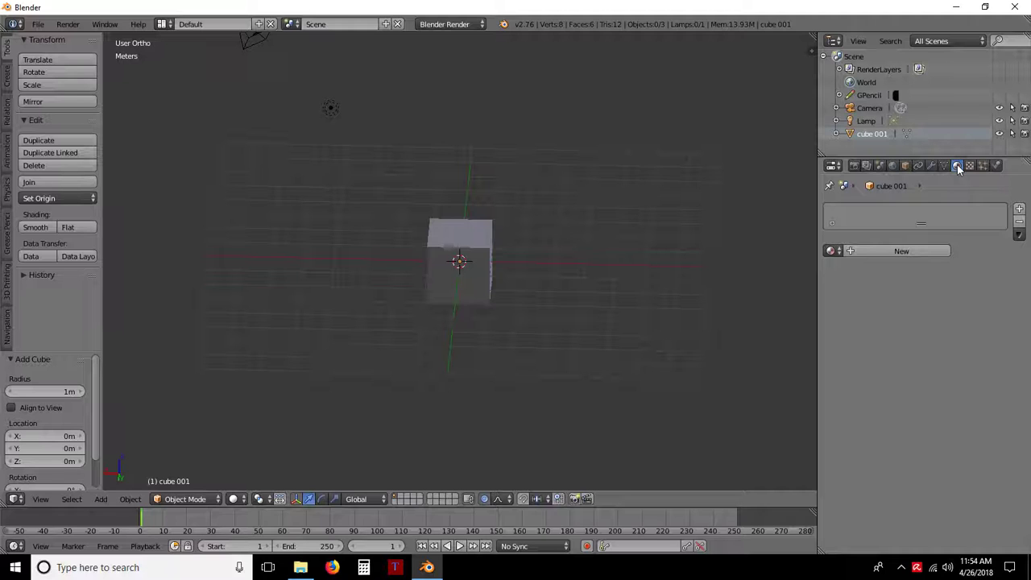
left_click(971, 166)
left_click(984, 166)
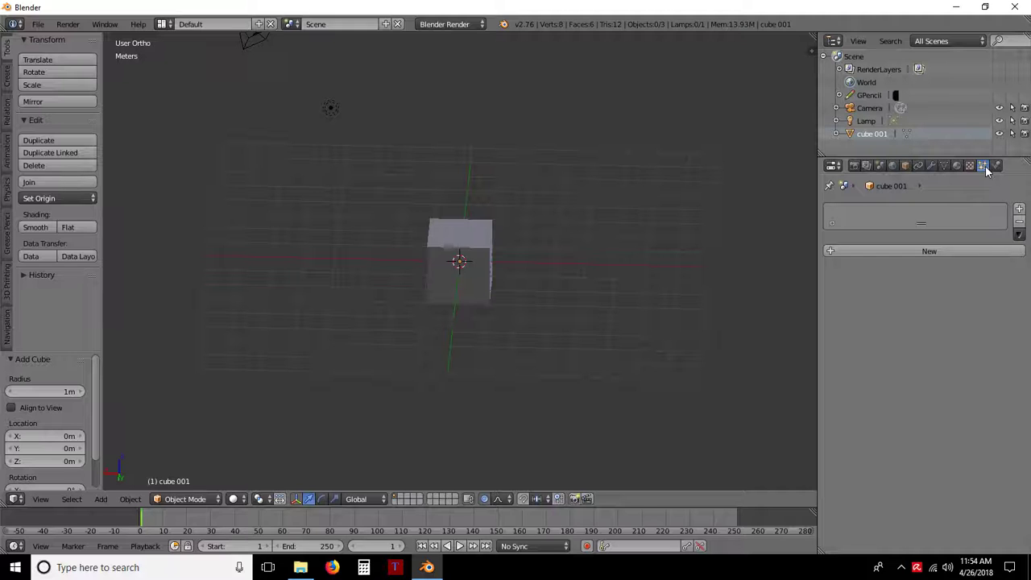
left_click(855, 167)
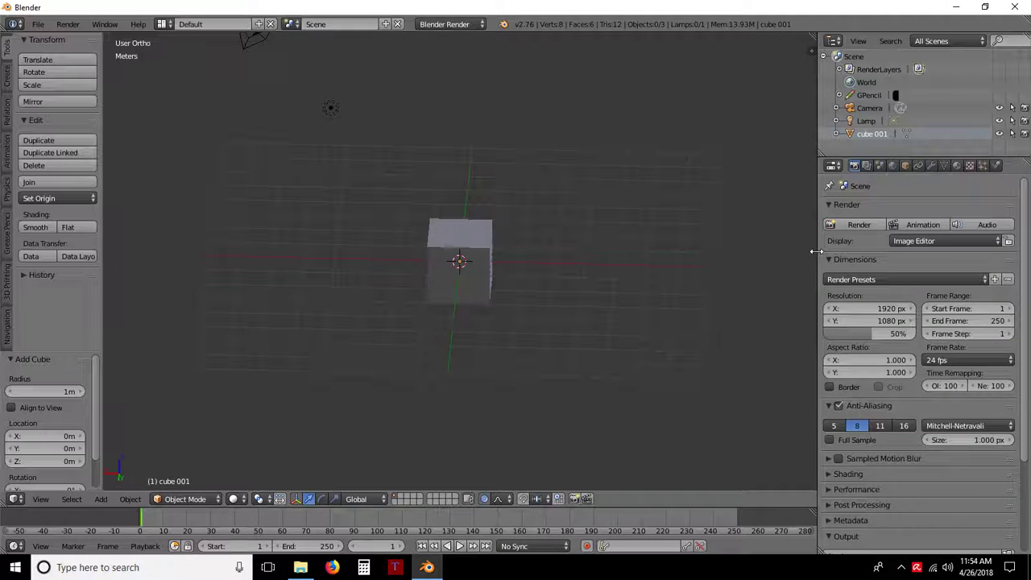
- Narrow the Outliner and Properties editors and switch the 3D view between scene layers
left_click_drag(818, 252, 901, 246)
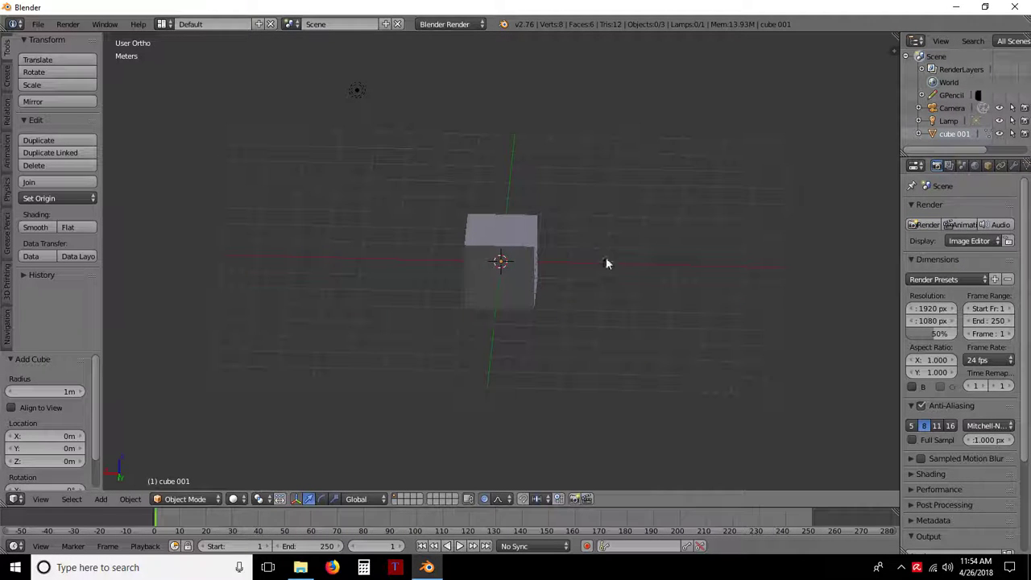
left_click(440, 499)
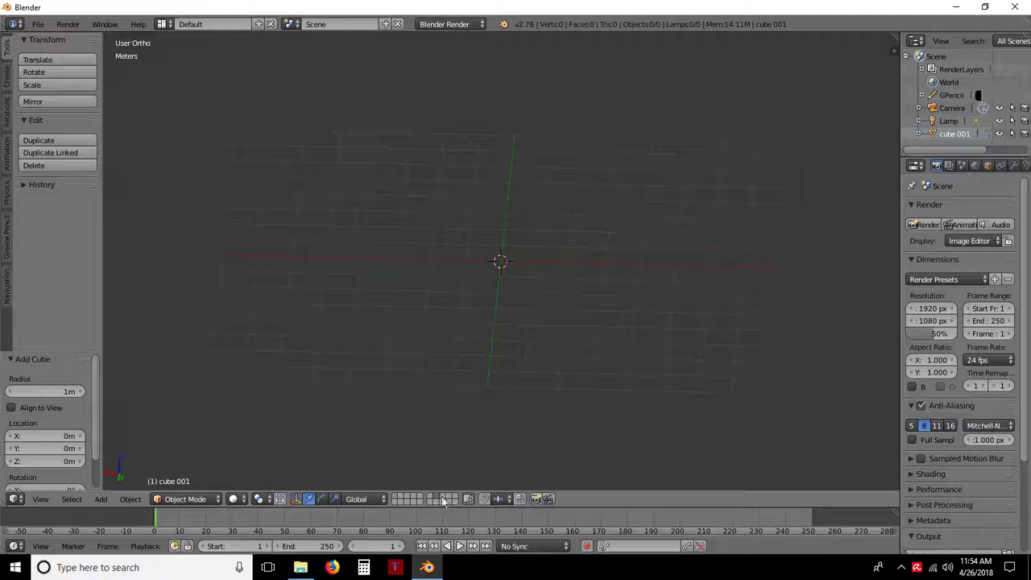
left_click(399, 497)
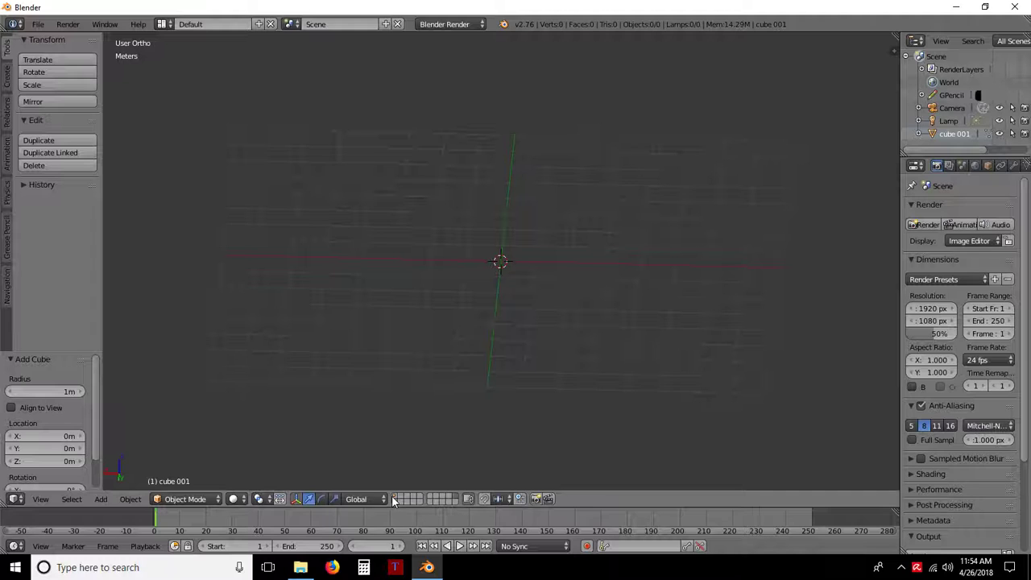